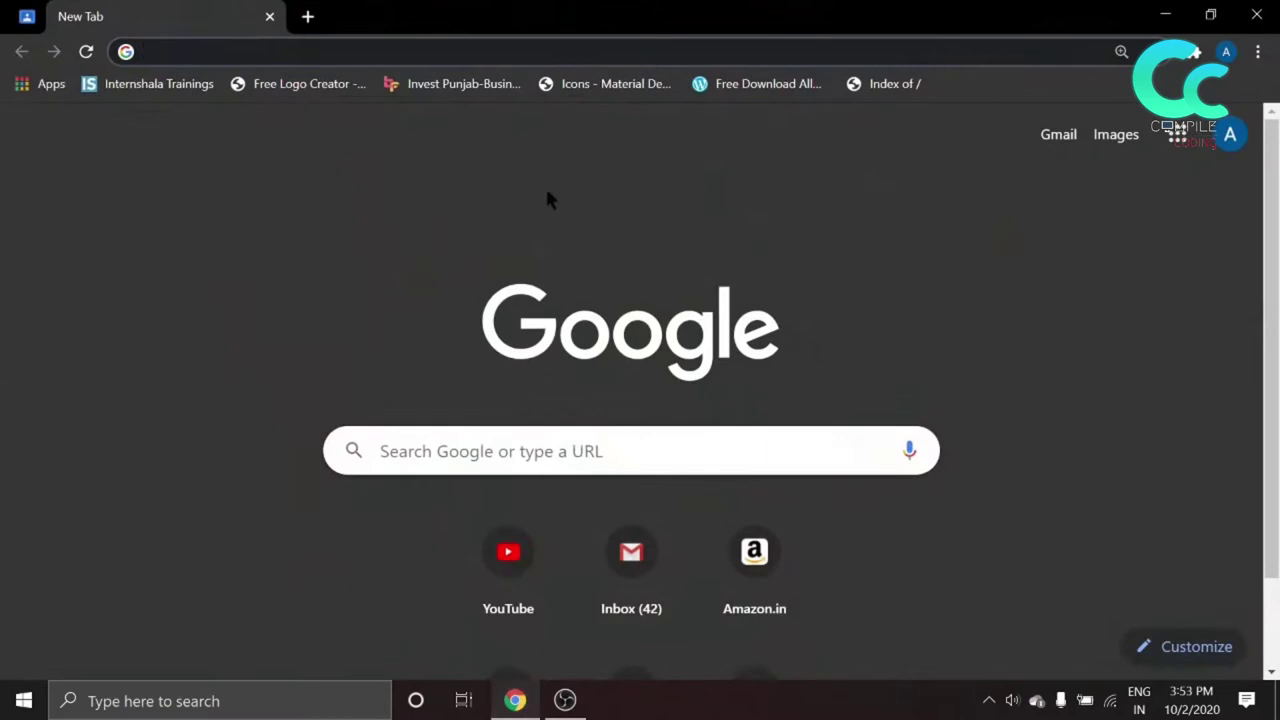
Step: Search the web for flutter and open the Windows installation guide on flutter.dev
type("flutter")
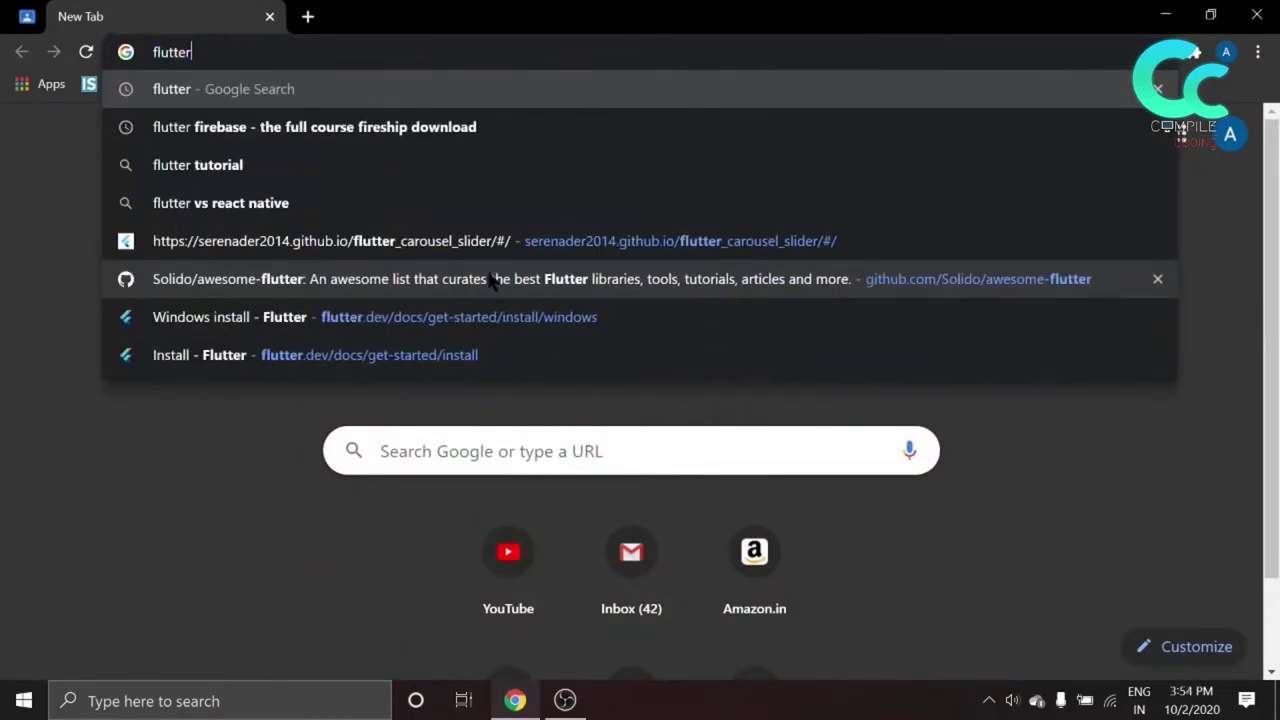
key("Return")
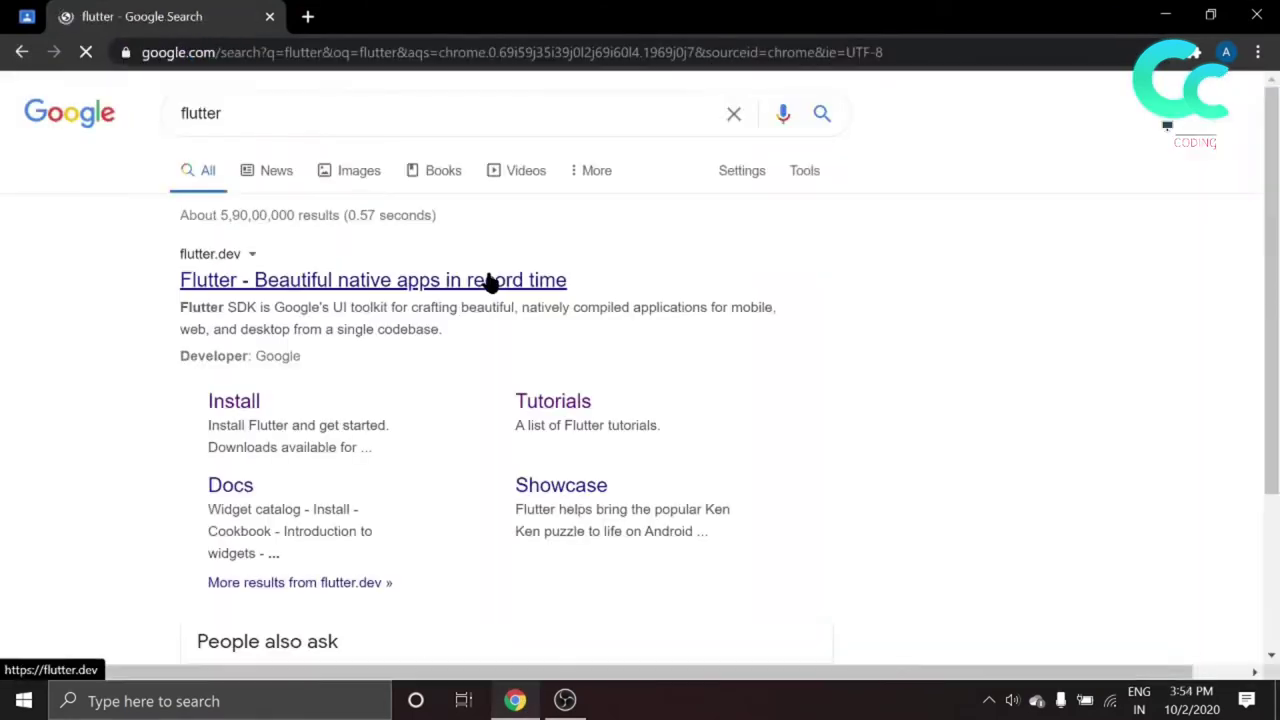
scroll(1052, 226, "down", 2)
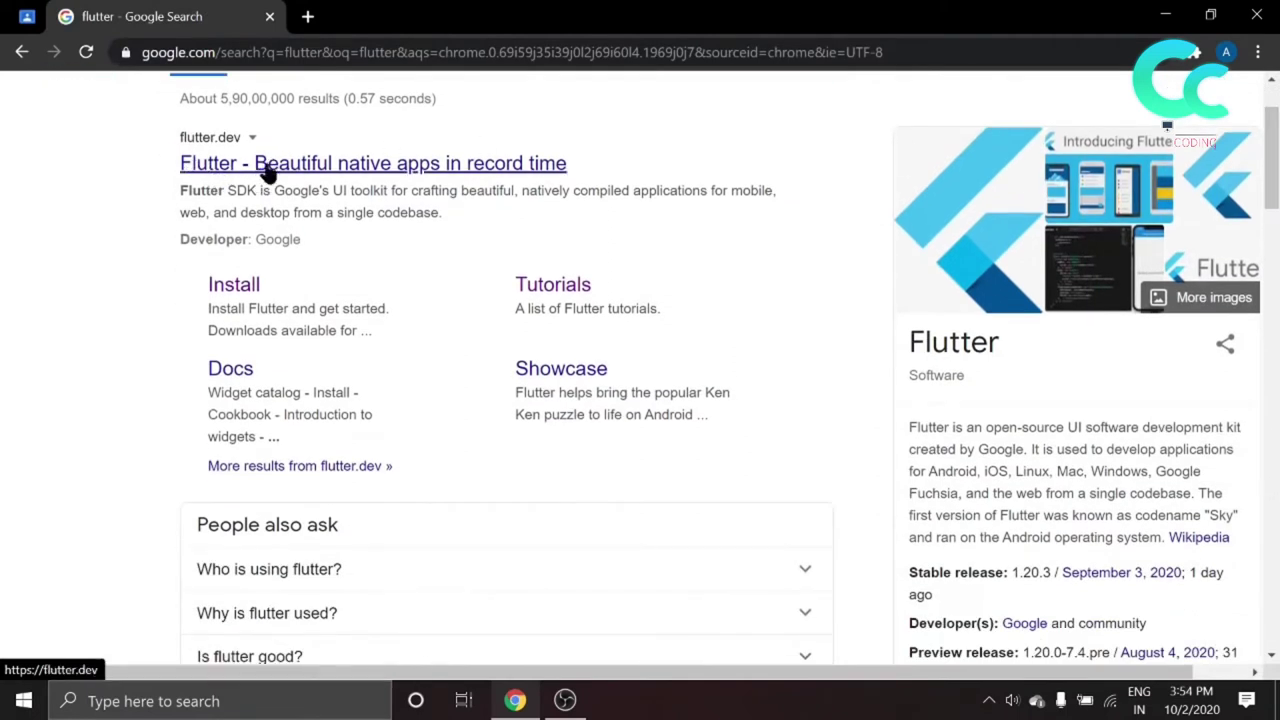
left_click(228, 292)
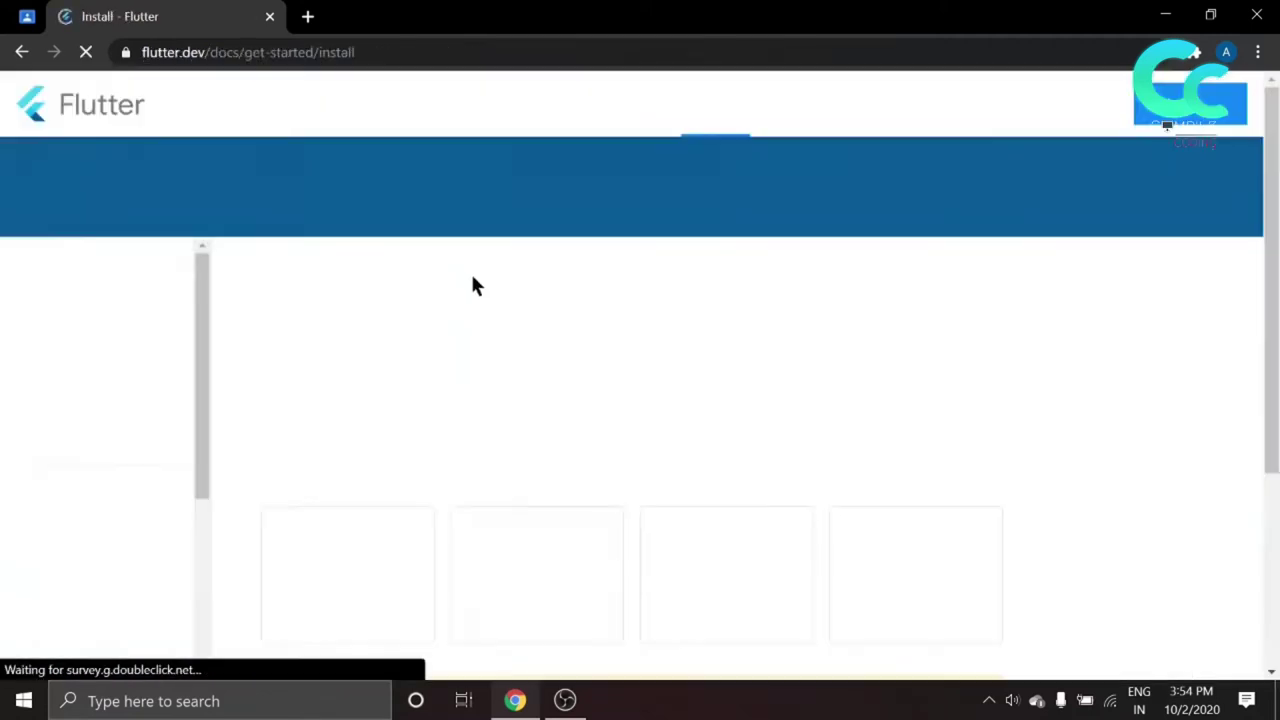
scroll(558, 340, "down", 1)
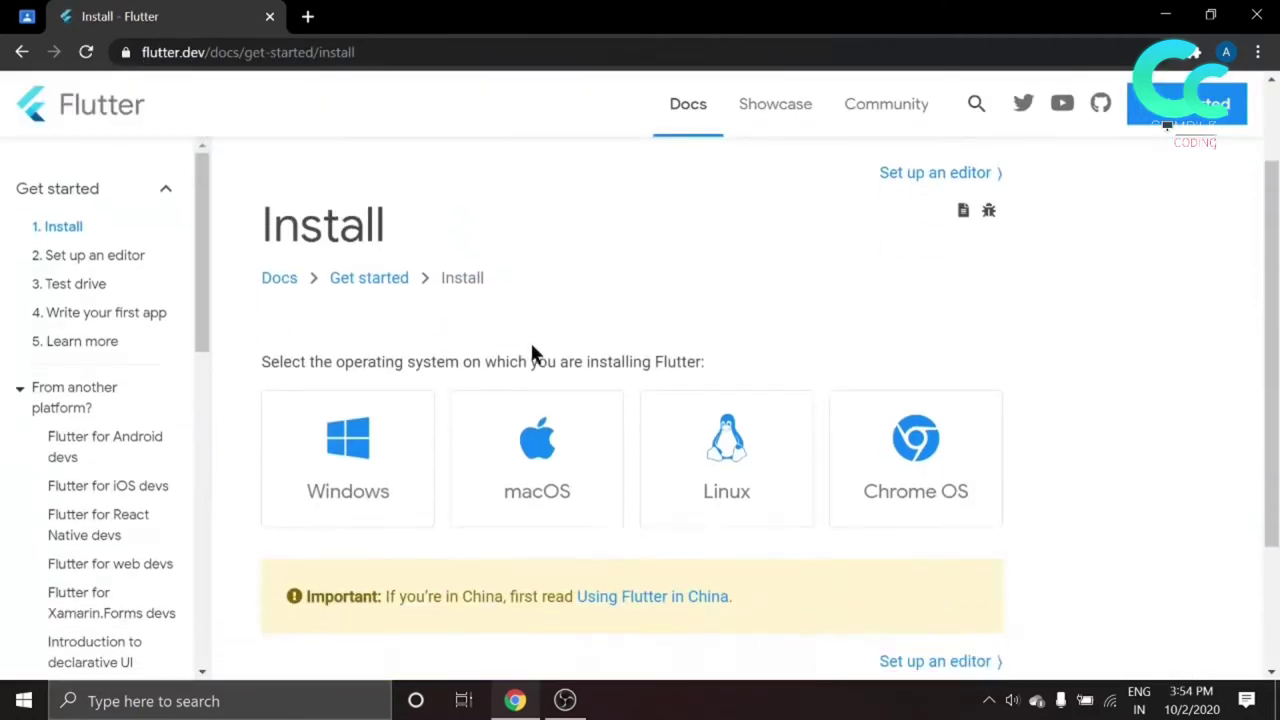
left_click(374, 490)
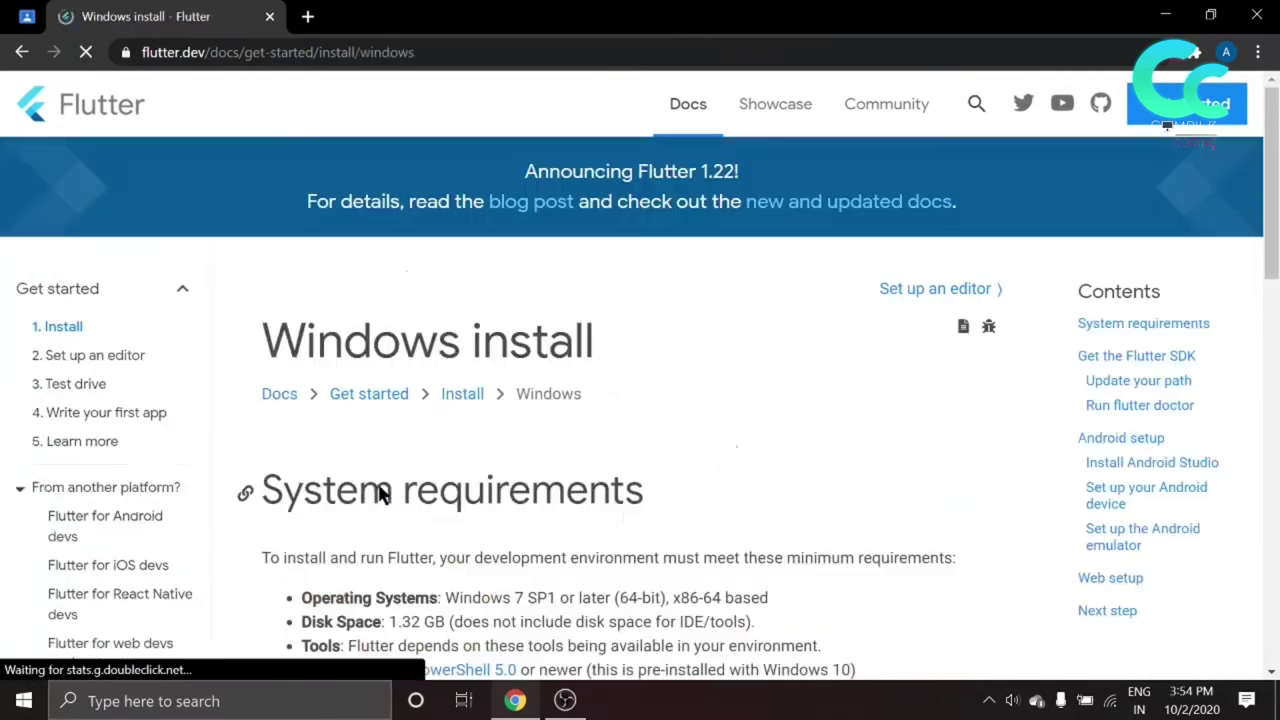
Step: Review the system requirements in the Windows install guide, including the supported operating systems
scroll(480, 472, "down", 1)
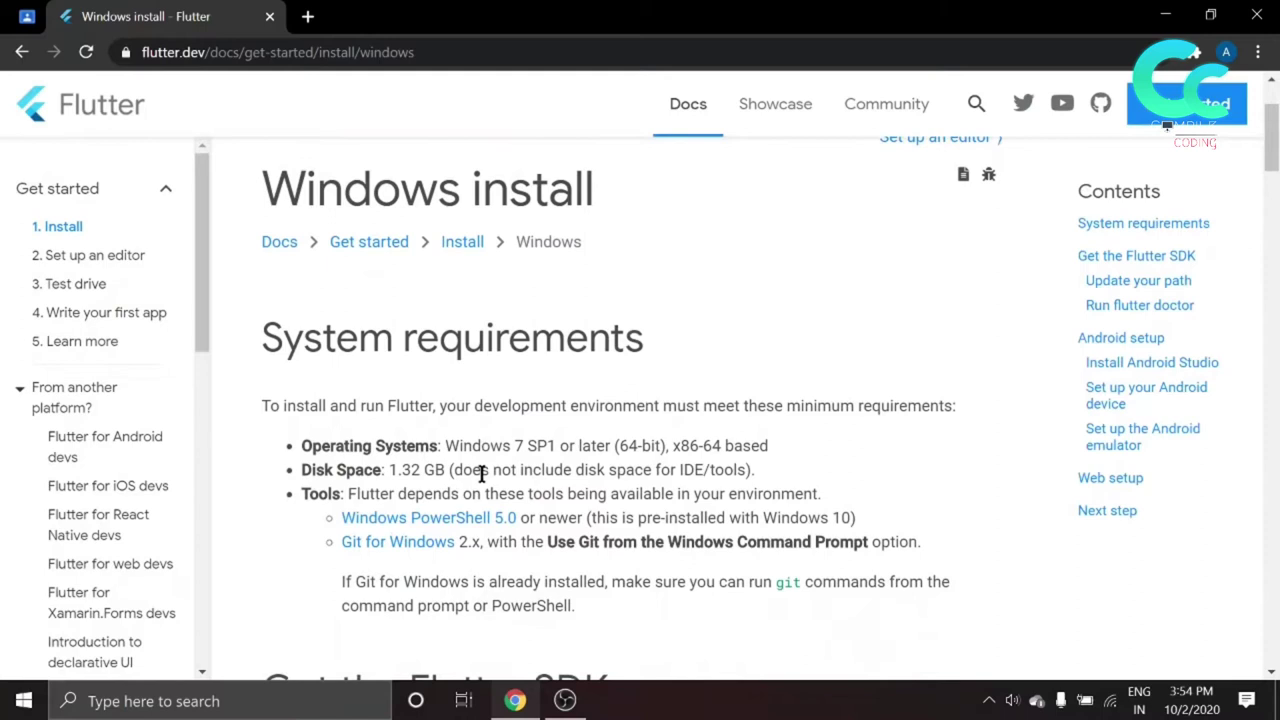
left_click_drag(279, 345, 566, 335)
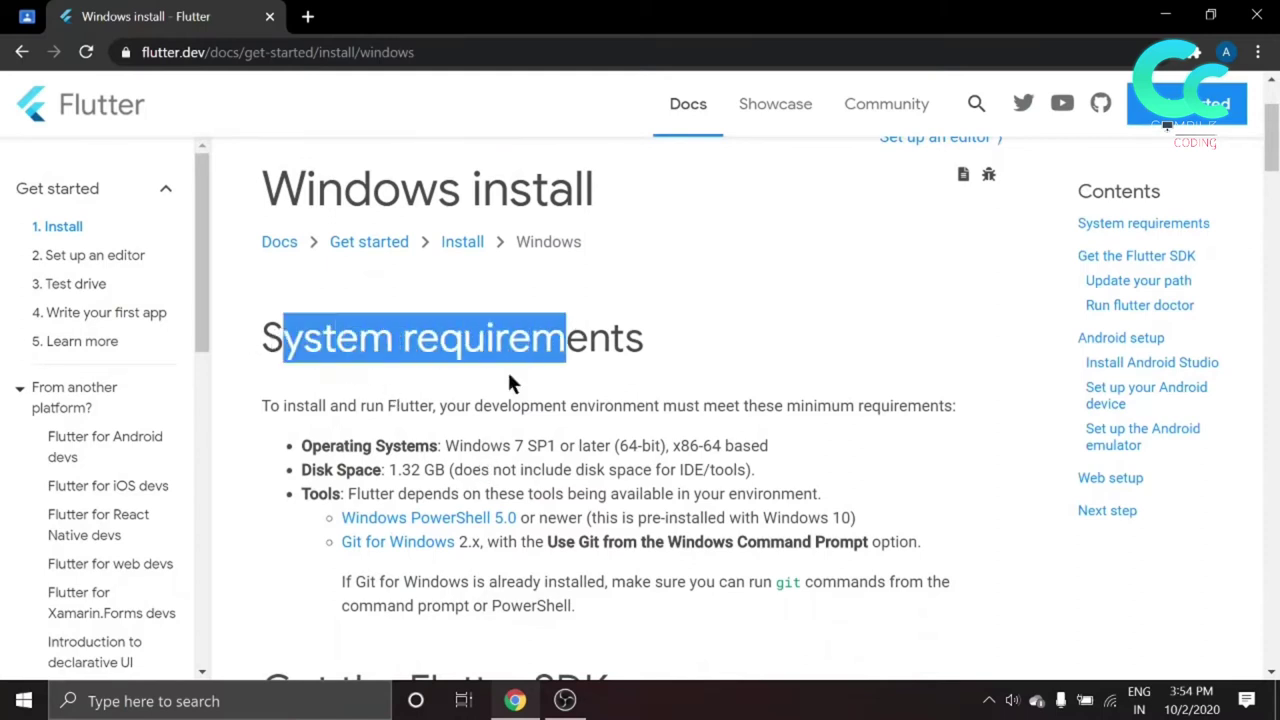
left_click_drag(447, 445, 663, 445)
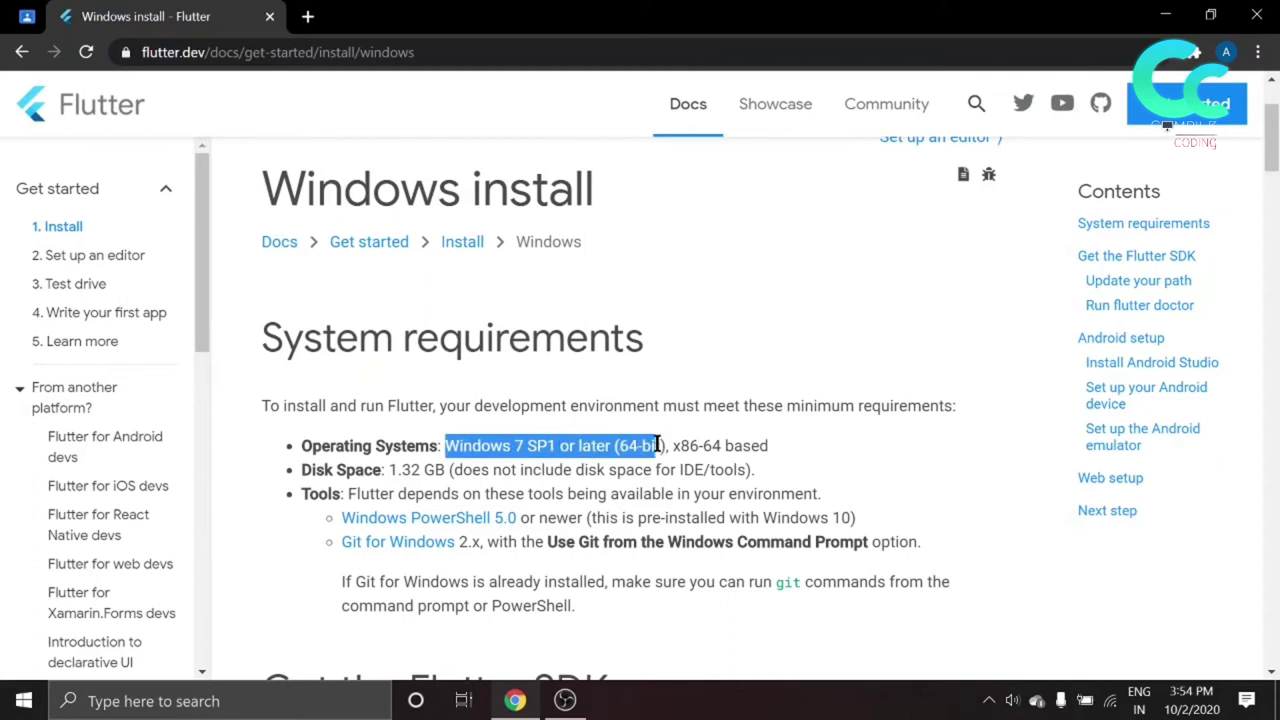
left_click(823, 452)
scroll(823, 450, "down", 1)
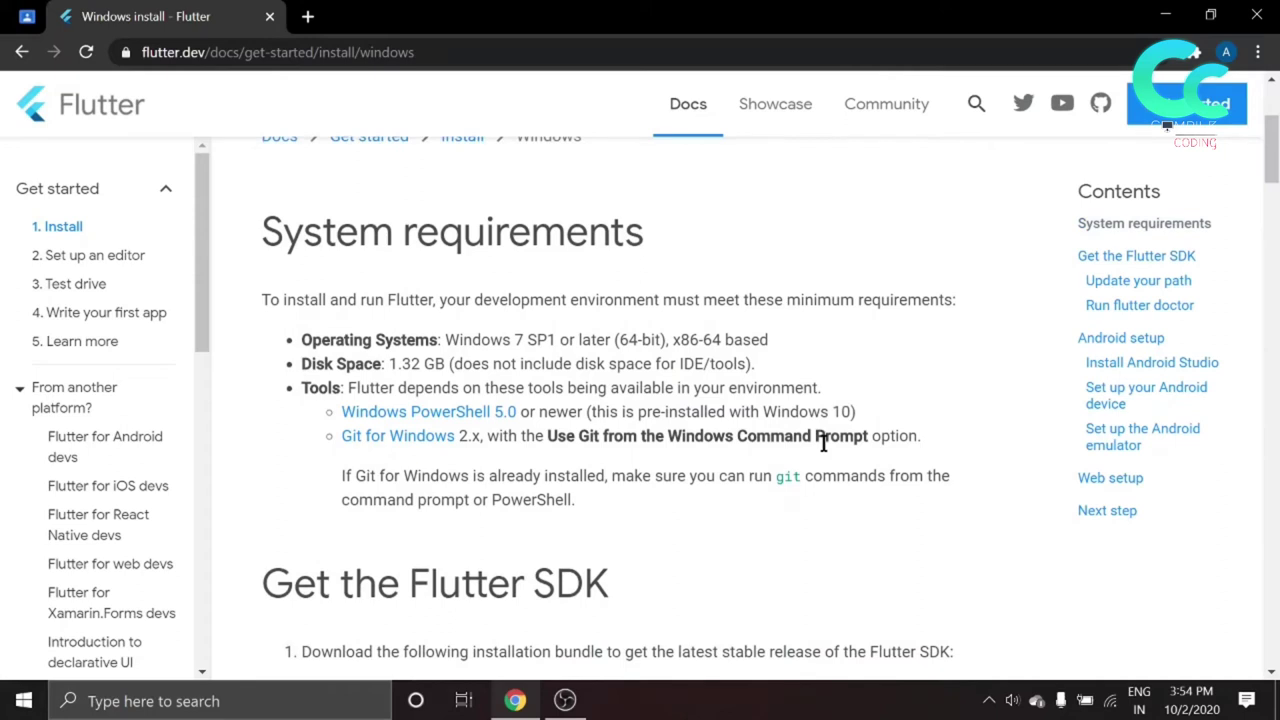
scroll(823, 443, "down", 2)
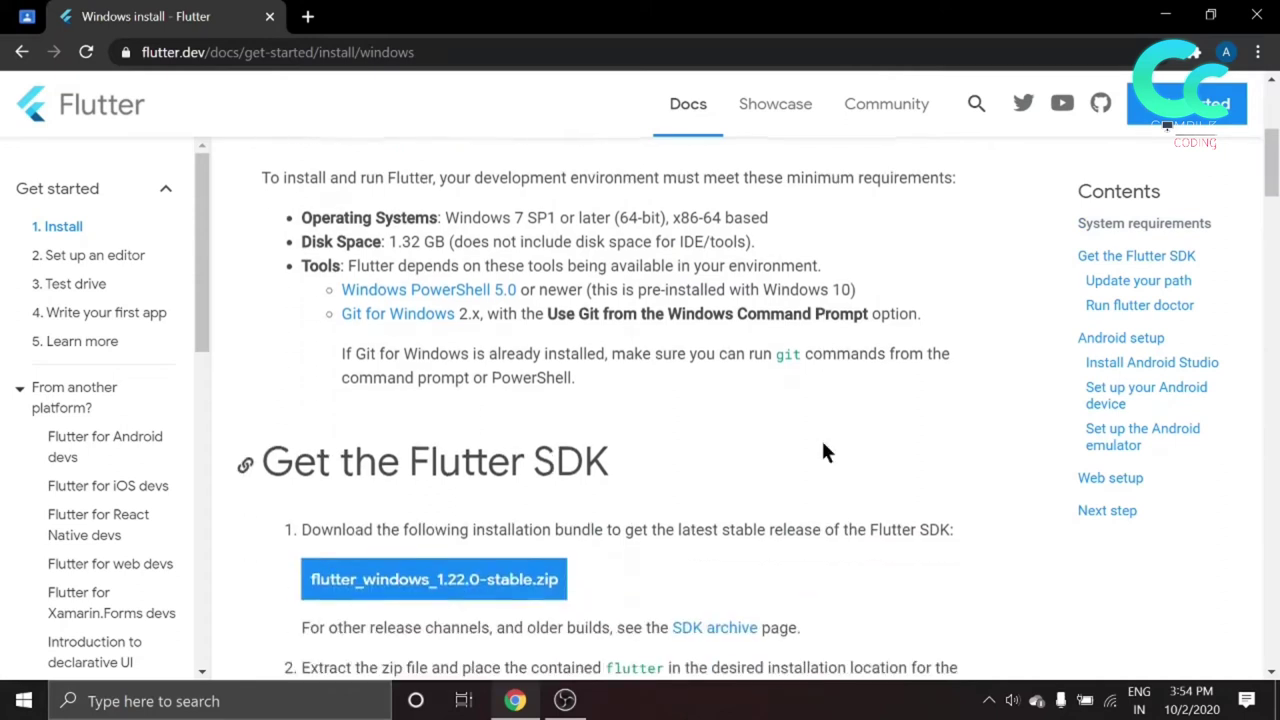
Step: Download flutter_windows_1.22.0-stable.zip, resuming or reusing the existing download, and open the folder containing it
left_click(495, 506)
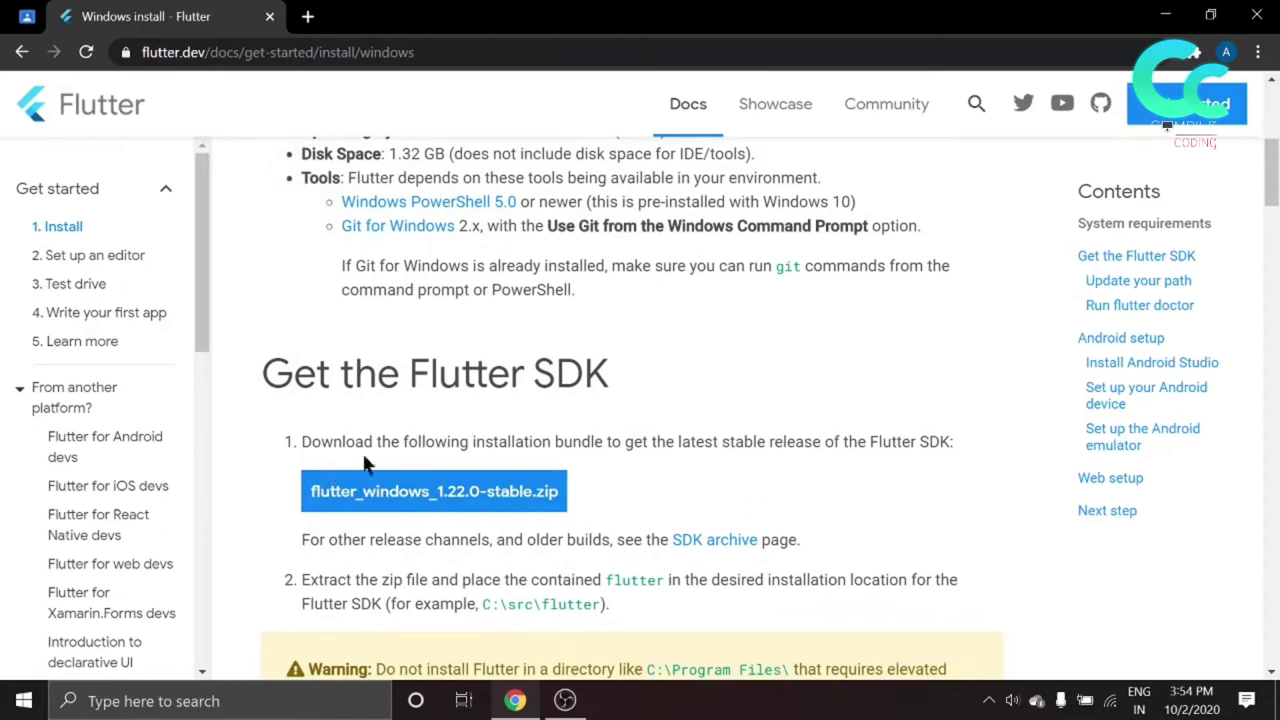
left_click_drag(437, 375, 611, 366)
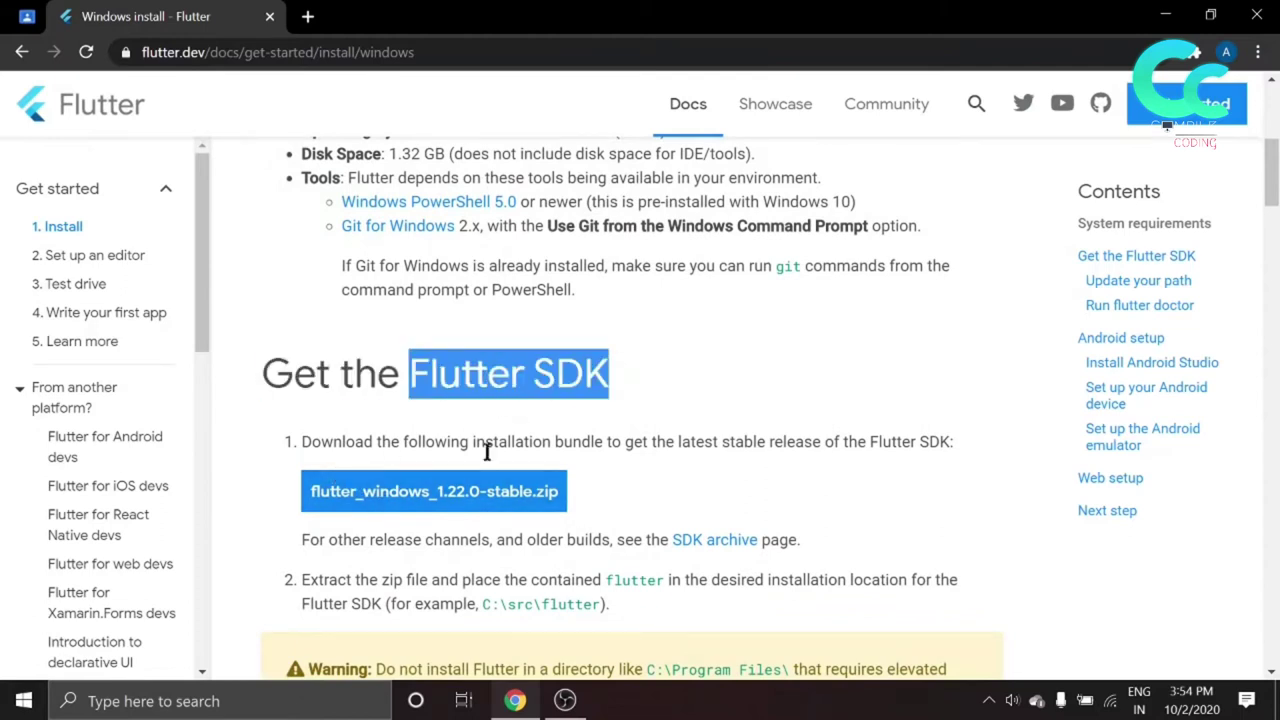
left_click(435, 505)
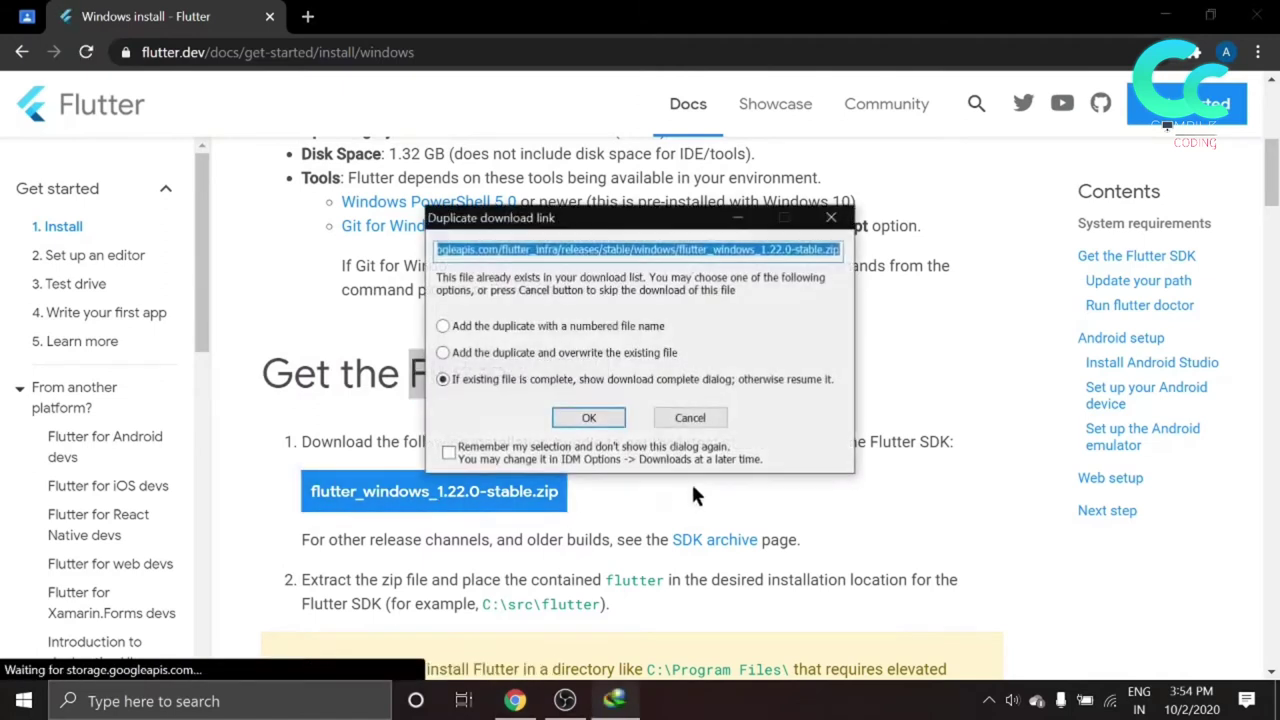
left_click(592, 417)
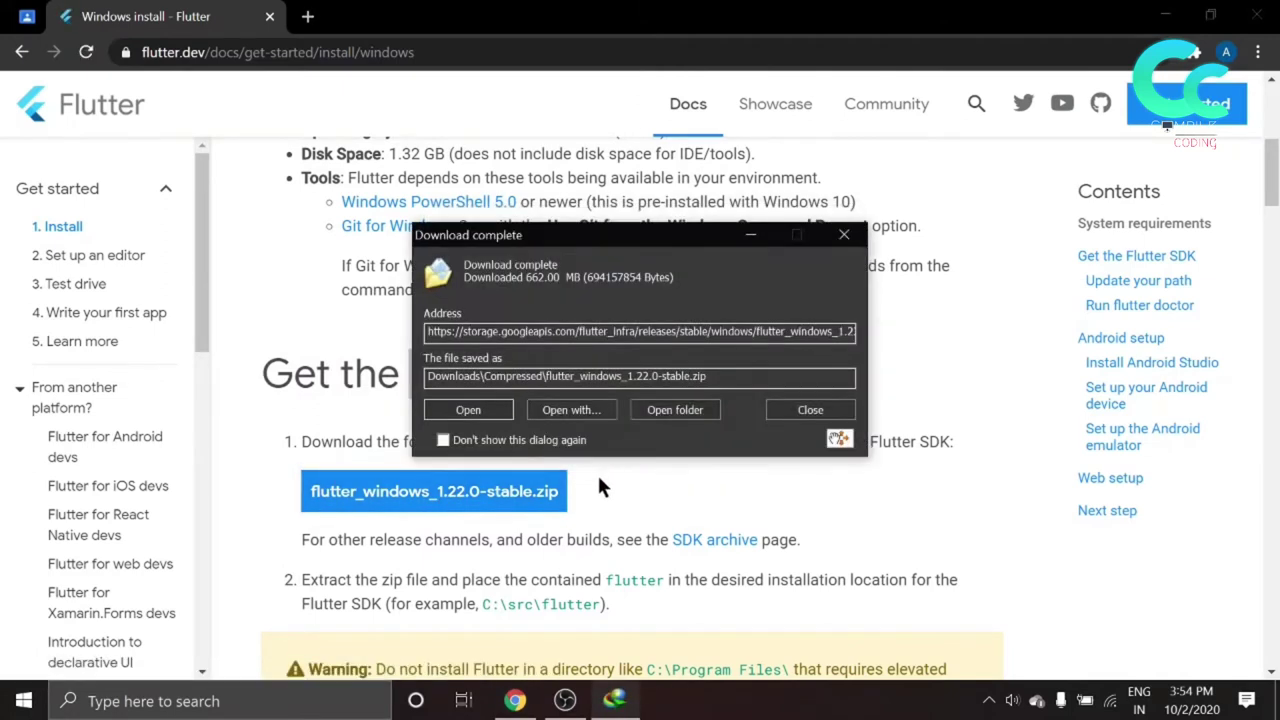
left_click(675, 411)
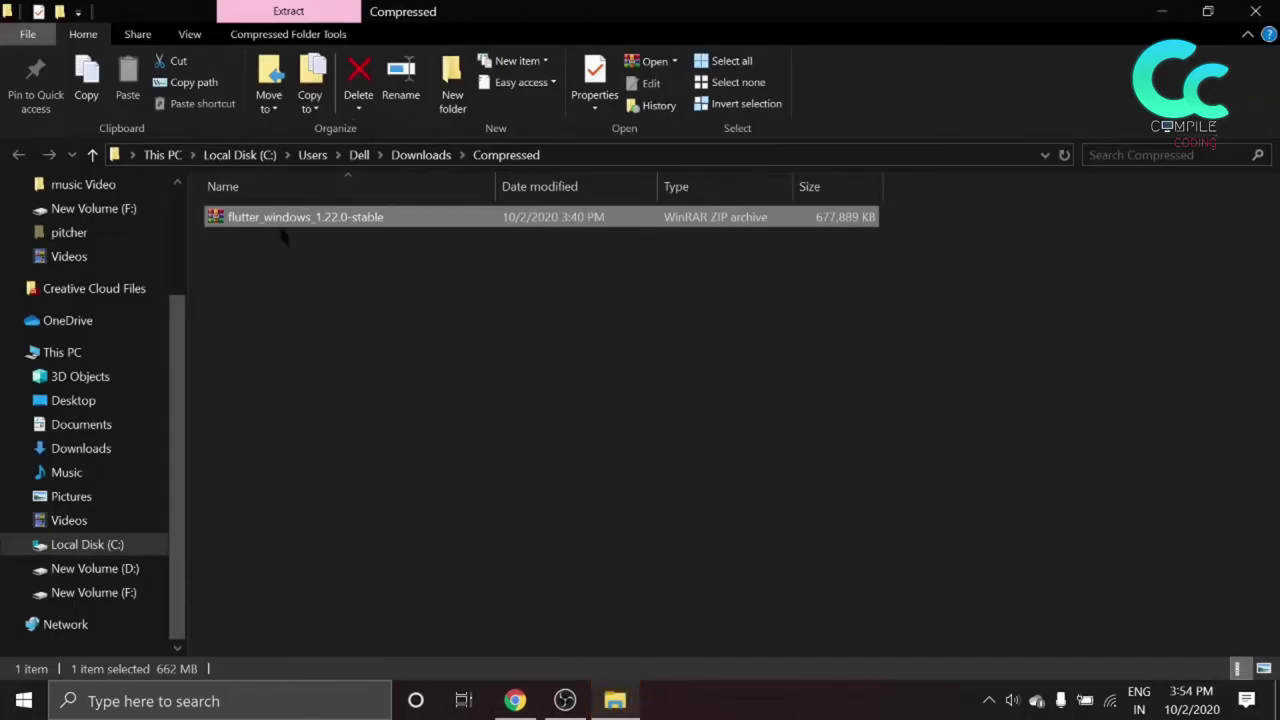
Step: Open the flutter_windows_1.22.0-stable archive with WinRAR and dismiss its pop-up window
right_click(283, 224)
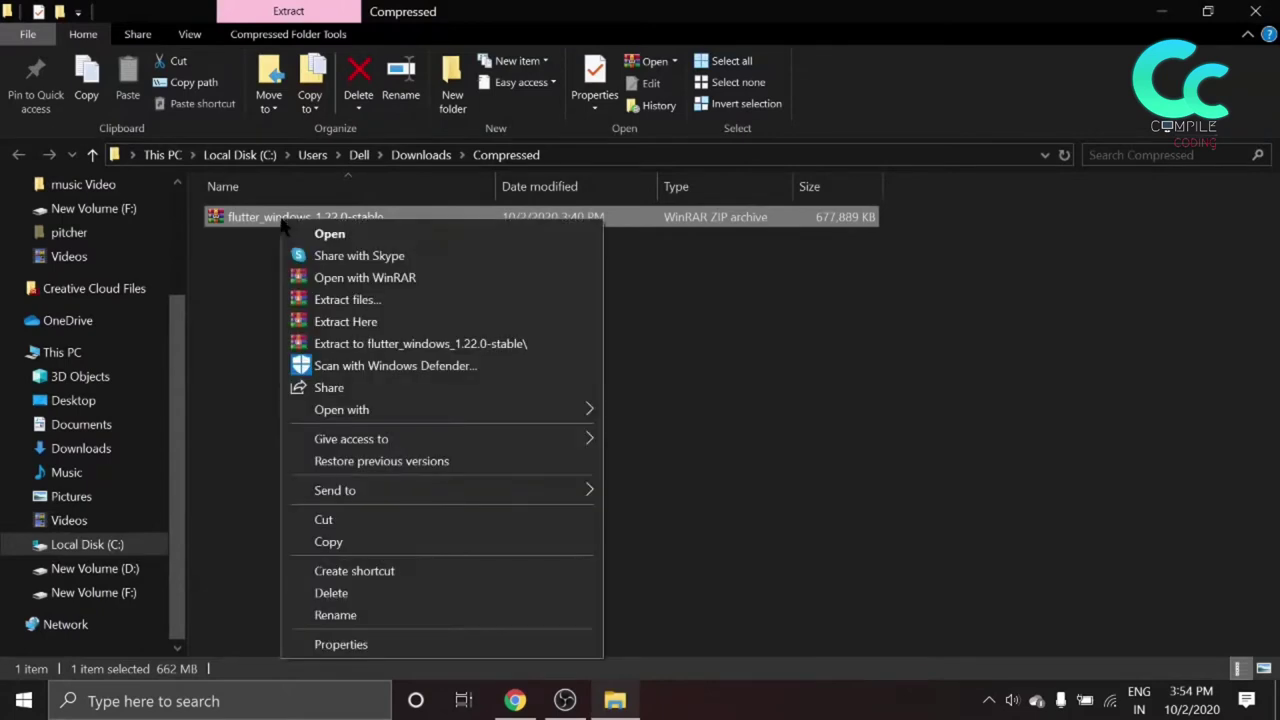
left_click(378, 279)
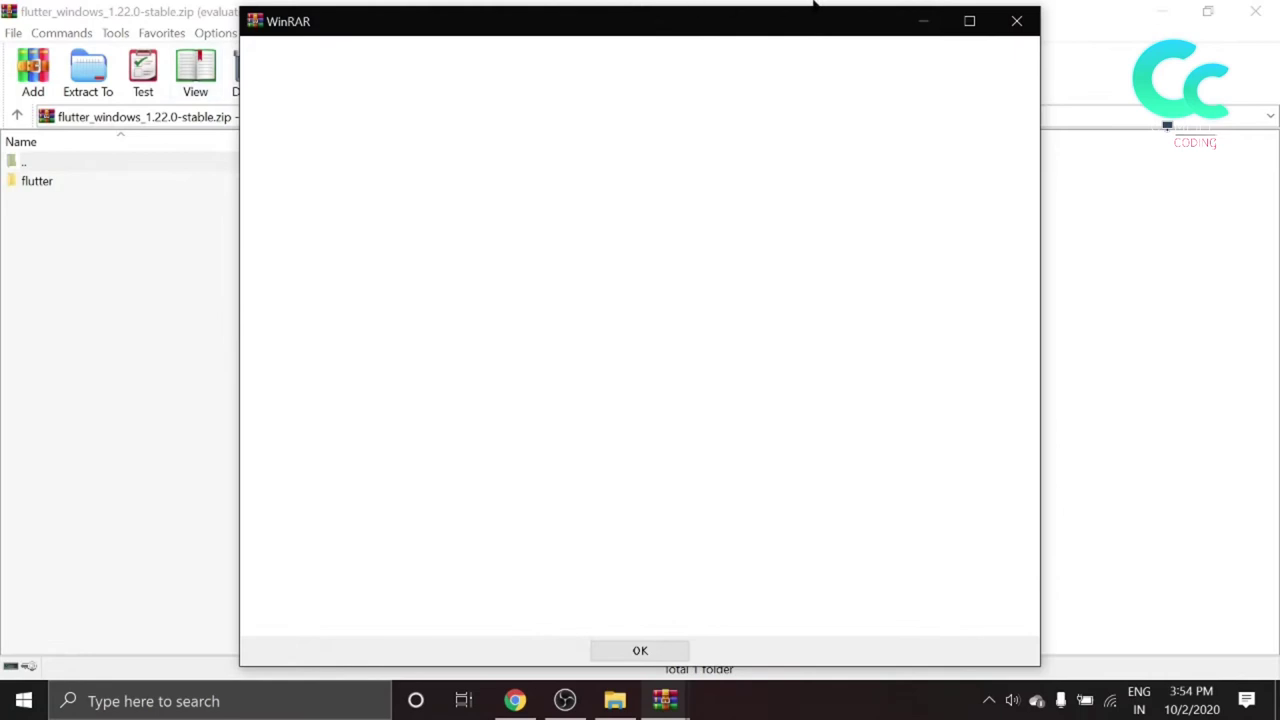
left_click(1017, 21)
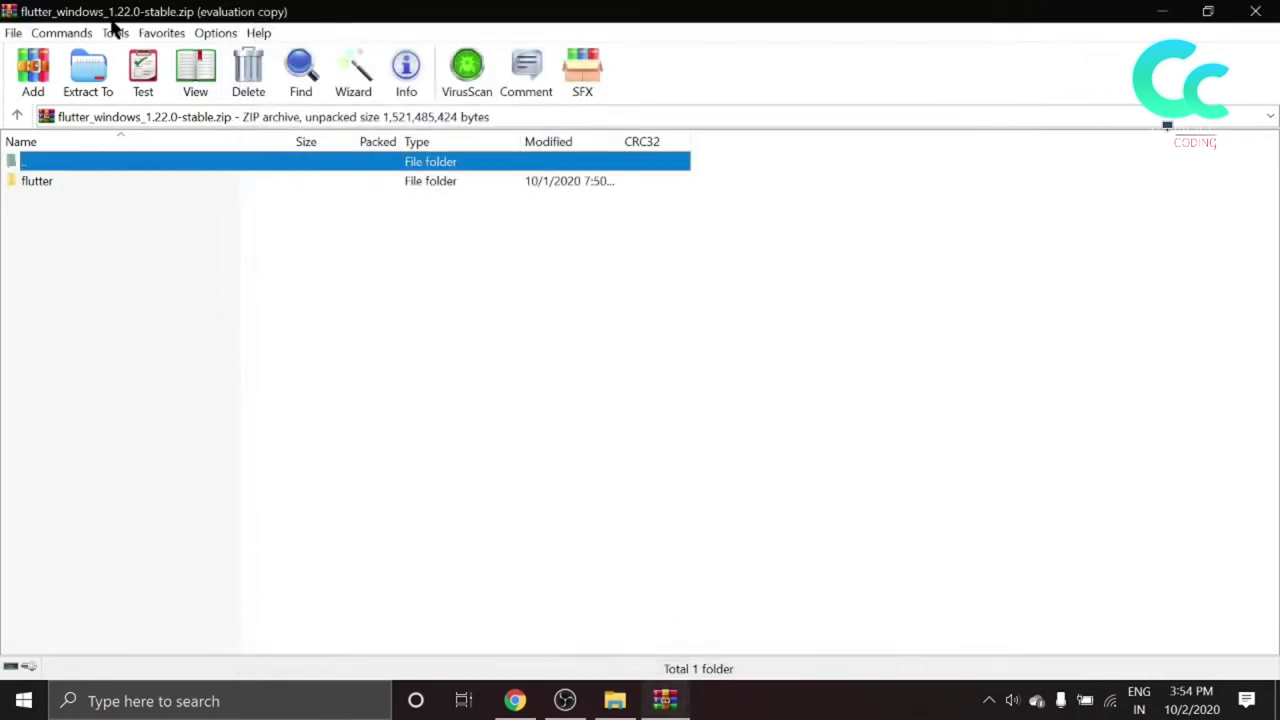
Step: Extract the Flutter archive into a new folder named src on Local Disk (C:)
left_click(94, 89)
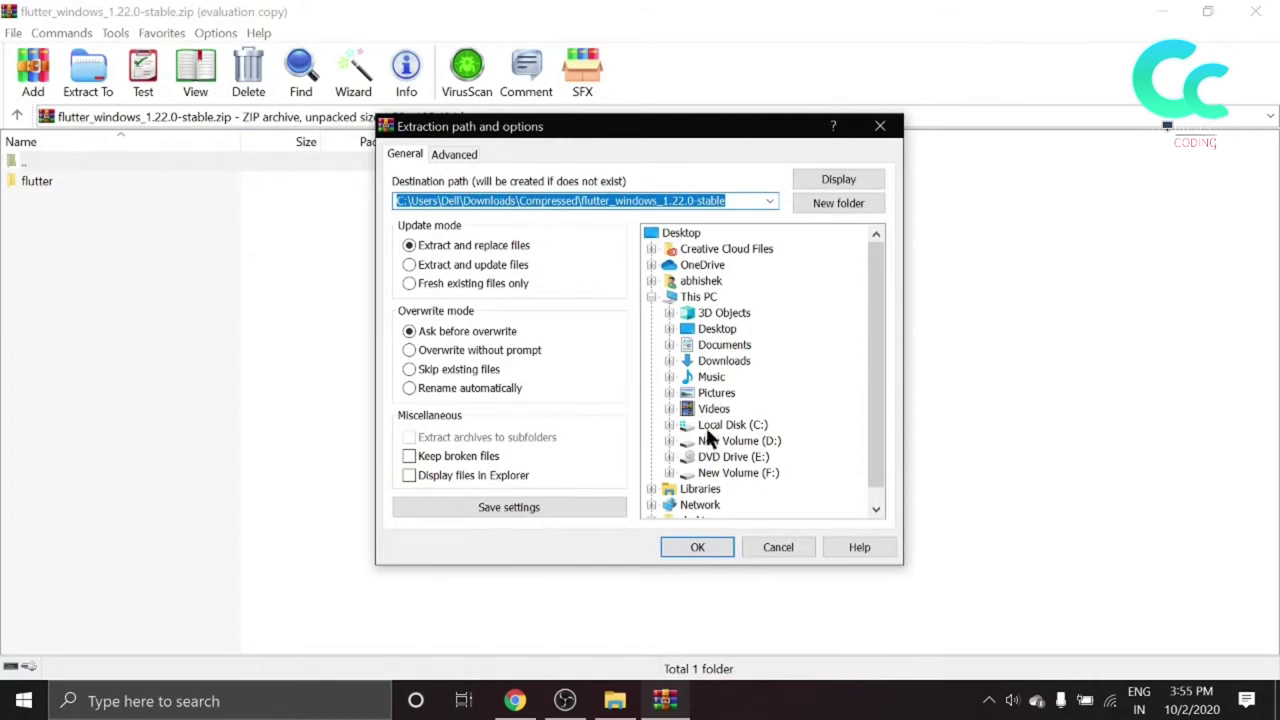
left_click(668, 425)
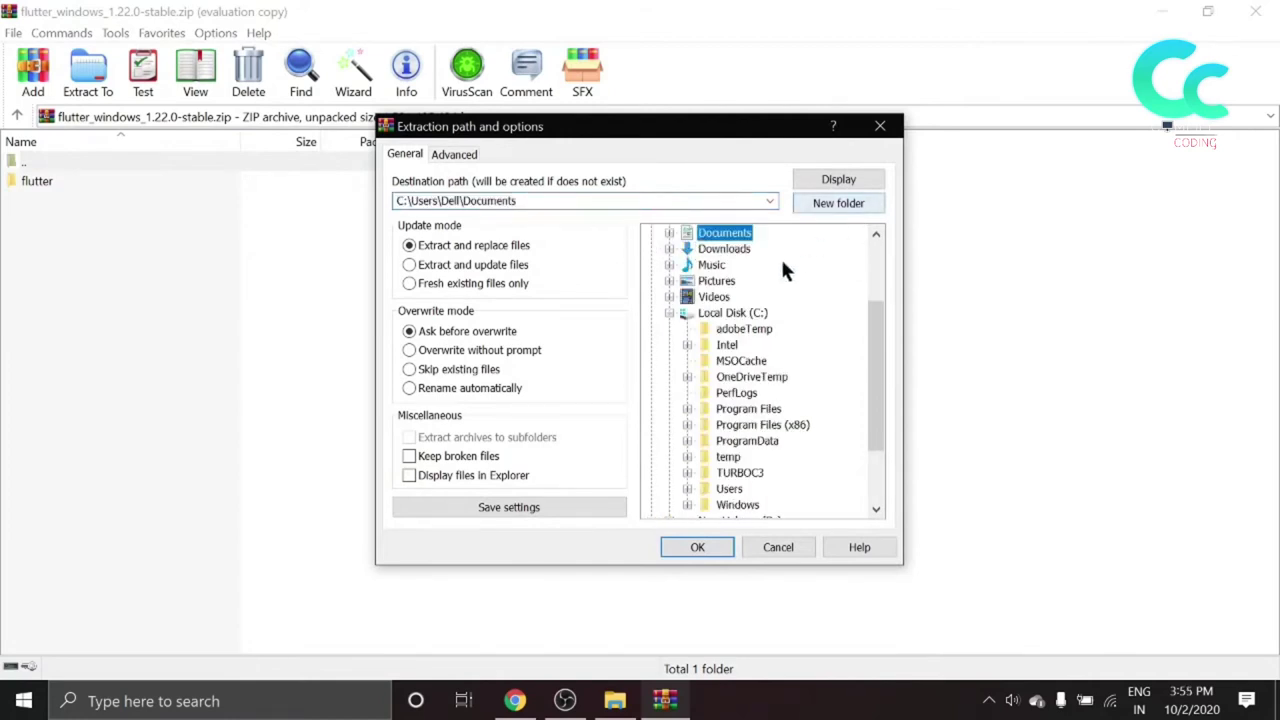
left_click(731, 314)
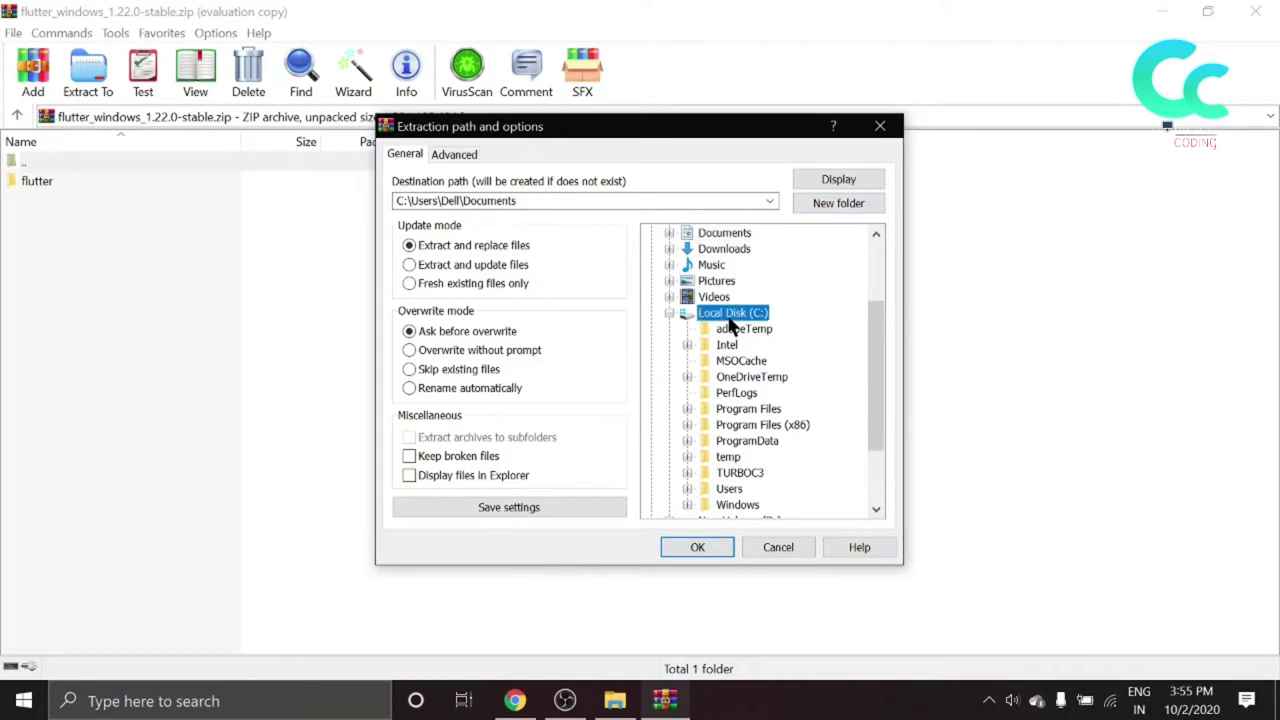
left_click(826, 205)
type("src")
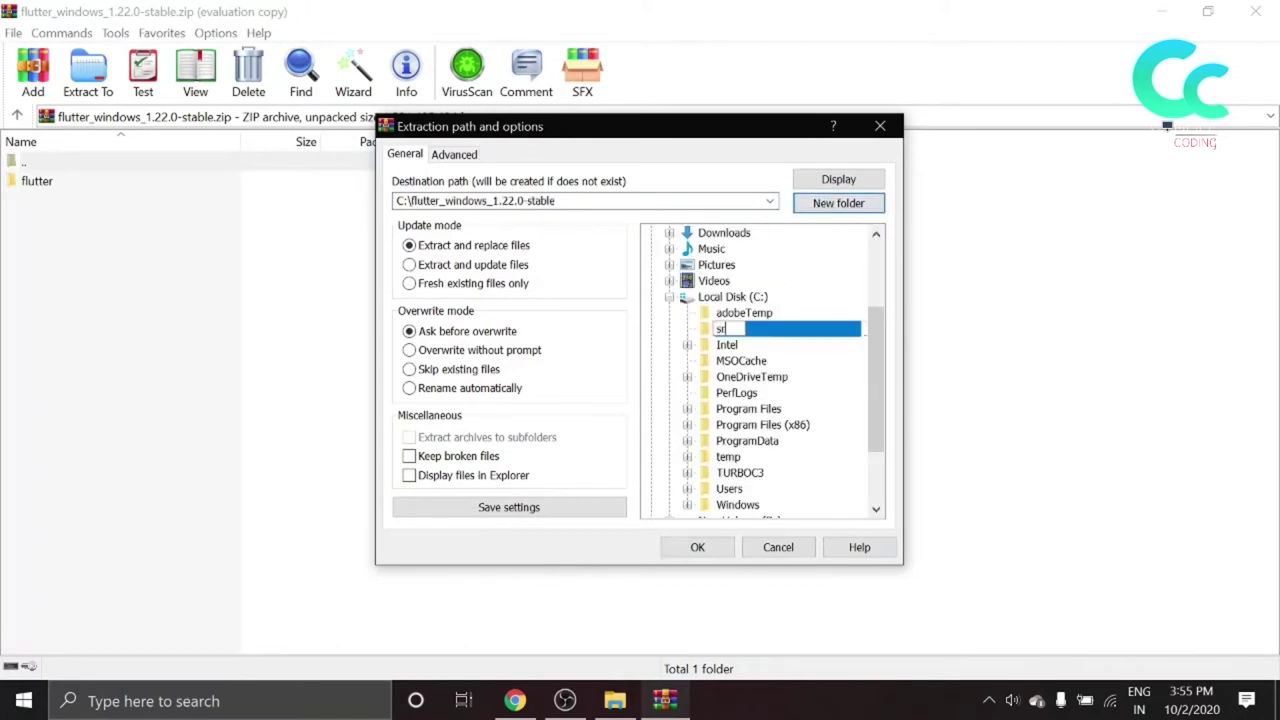
left_click(697, 548)
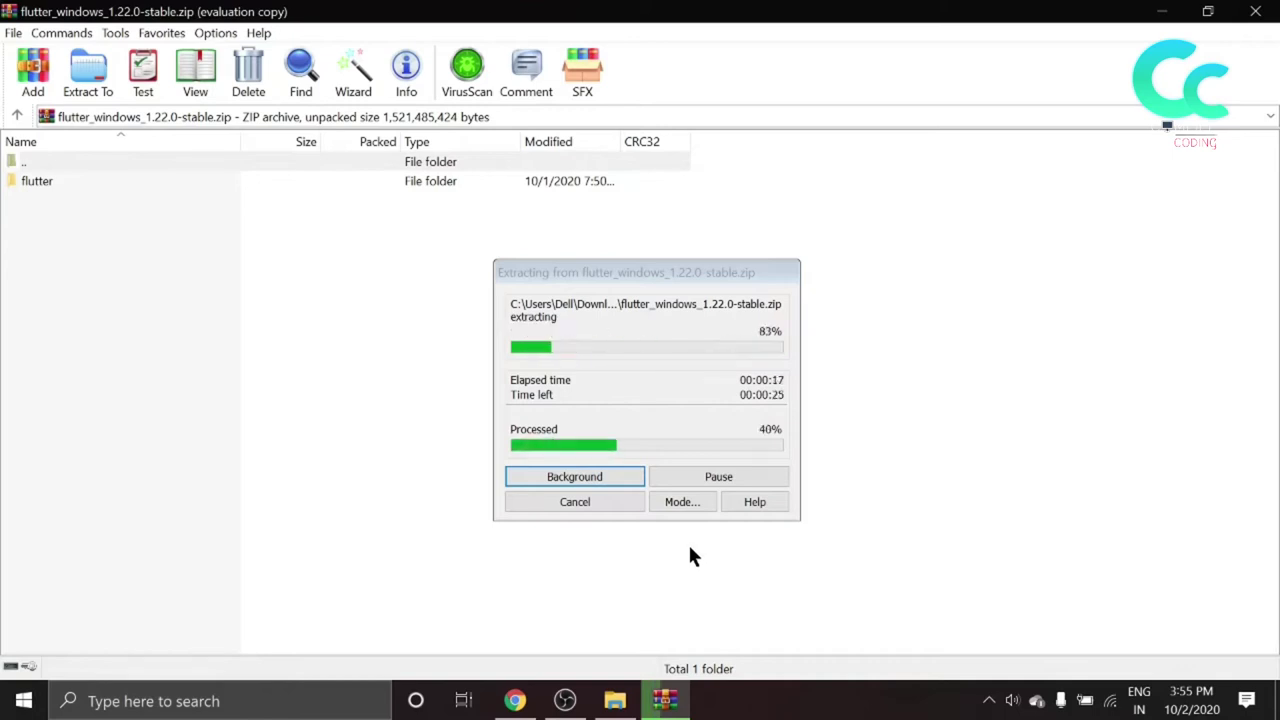
Step: Switch to Chrome, find the guide's Android setup section and open the linked Android Studio download page
left_click(514, 700)
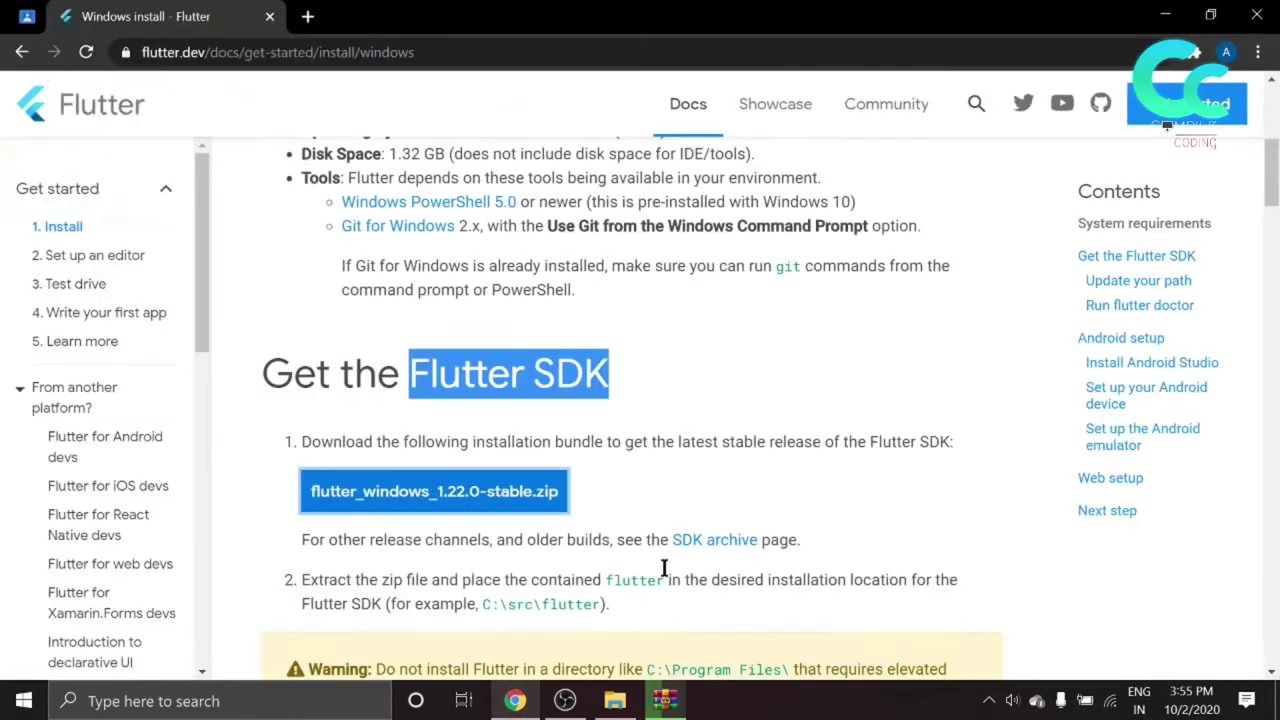
scroll(695, 551, "down", 15)
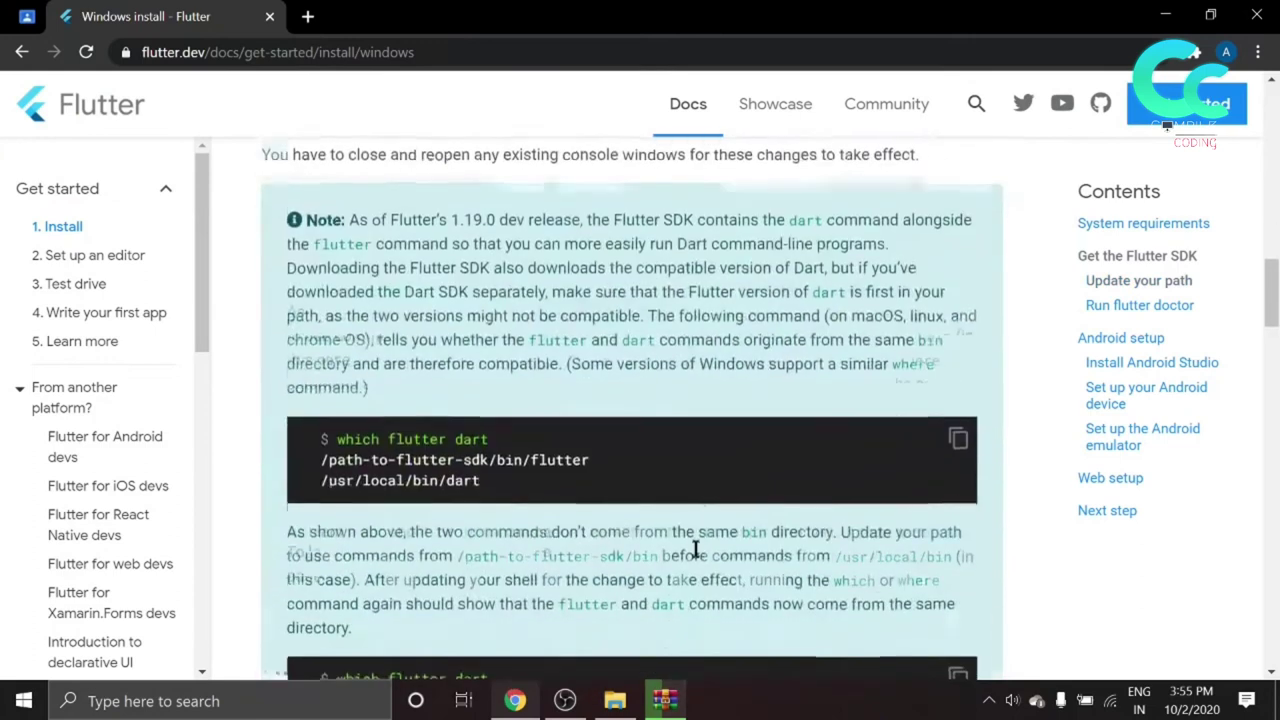
scroll(697, 557, "down", 15)
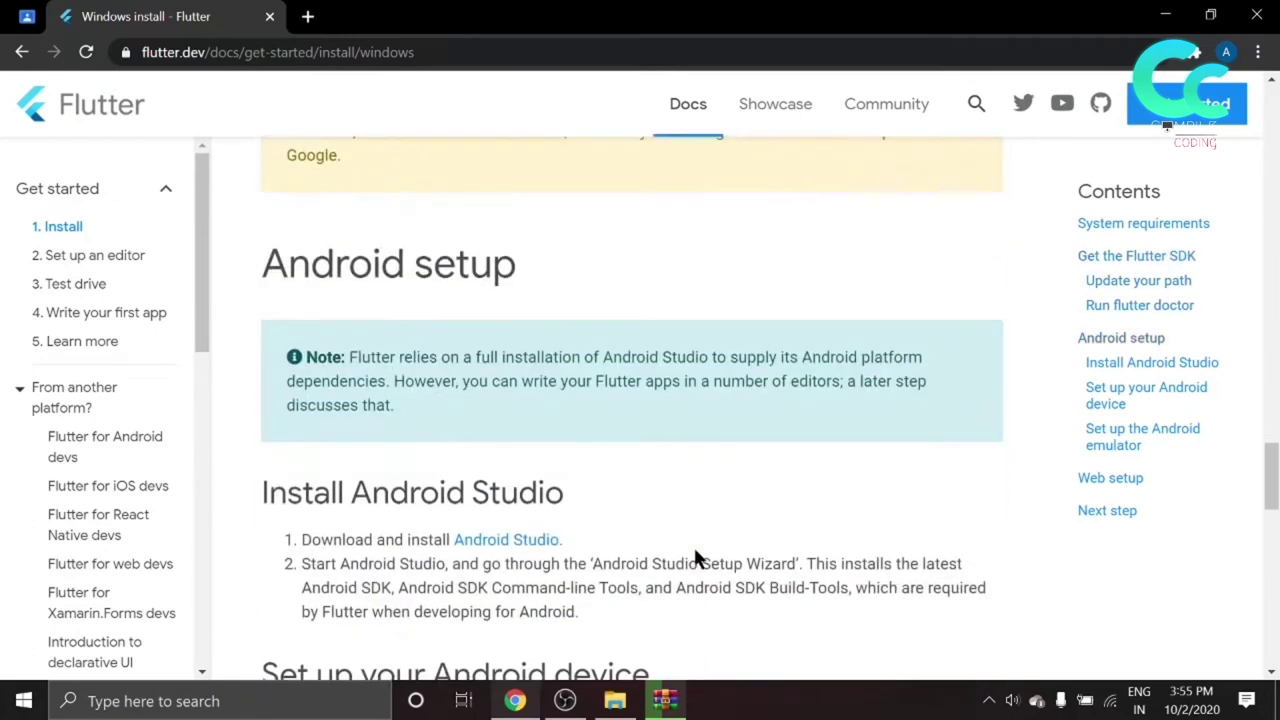
scroll(695, 551, "up", 1)
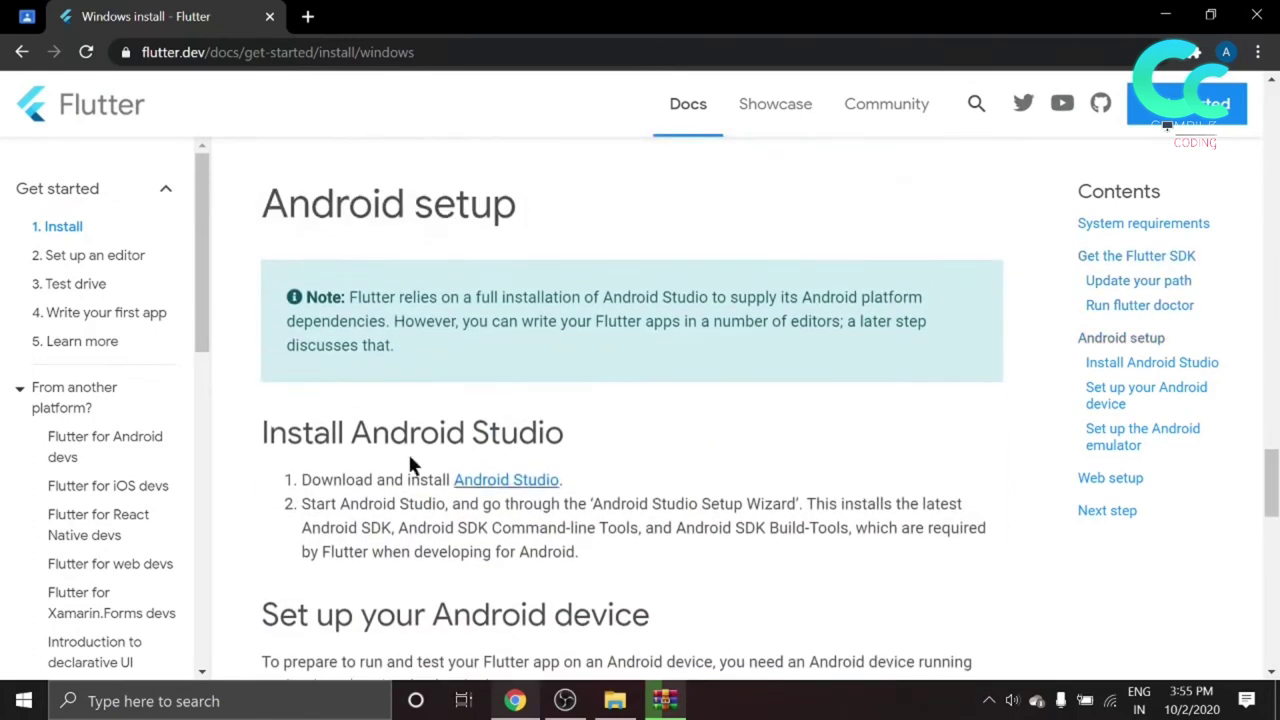
left_click_drag(266, 203, 503, 203)
scroll(546, 400, "down", 1)
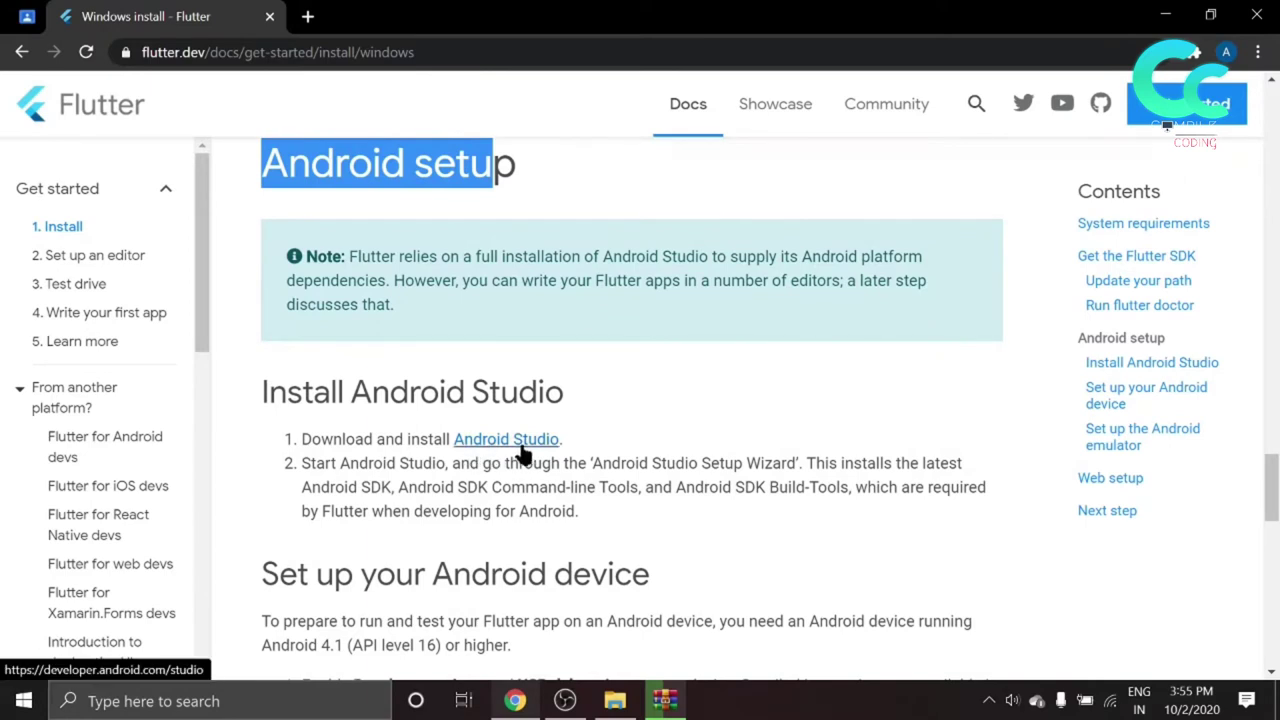
left_click_drag(263, 392, 449, 390)
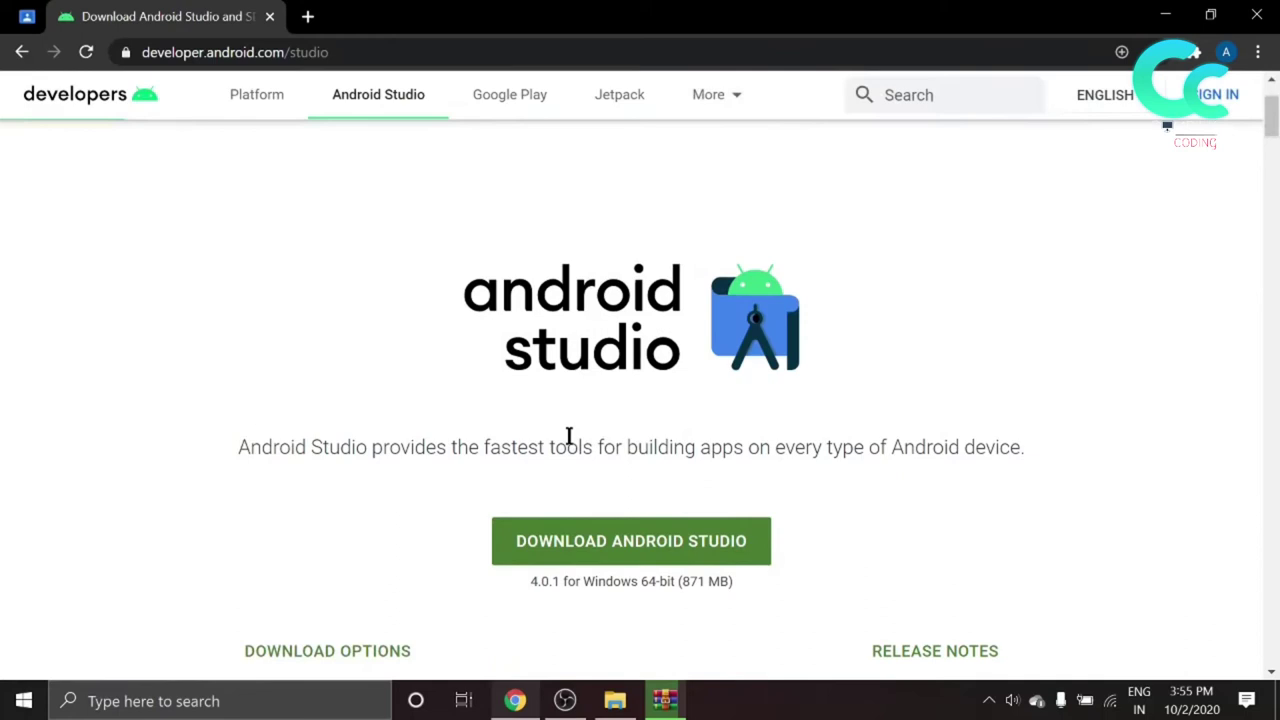
Step: Accept the terms and conditions and start downloading Android Studio for Windows into the Programs category
scroll(570, 444, "down", 2)
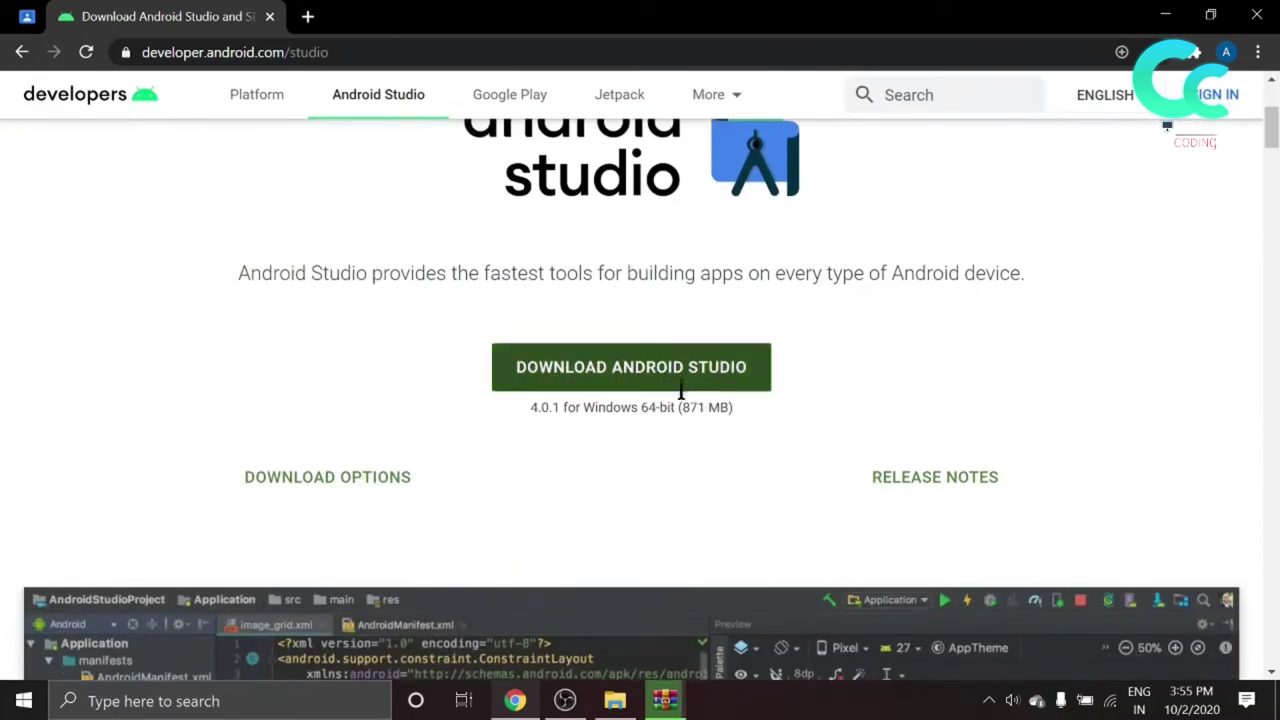
left_click(678, 384)
scroll(364, 424, "down", 2)
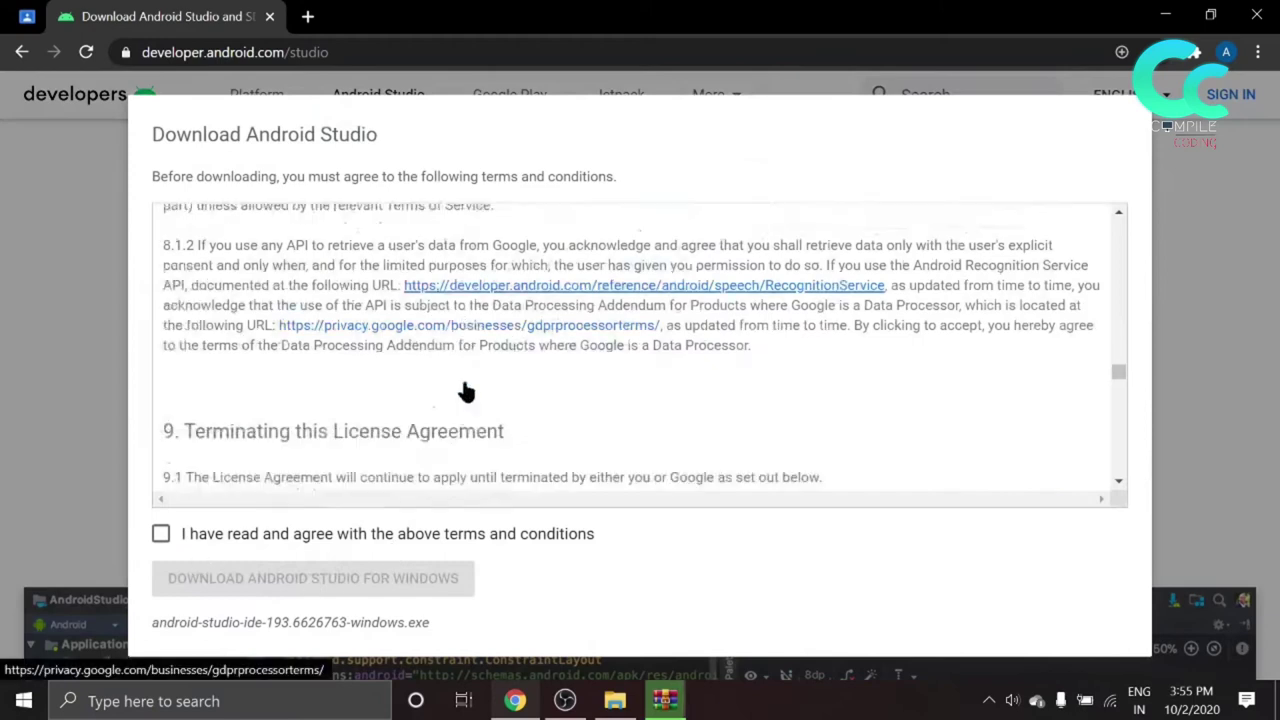
left_click(161, 535)
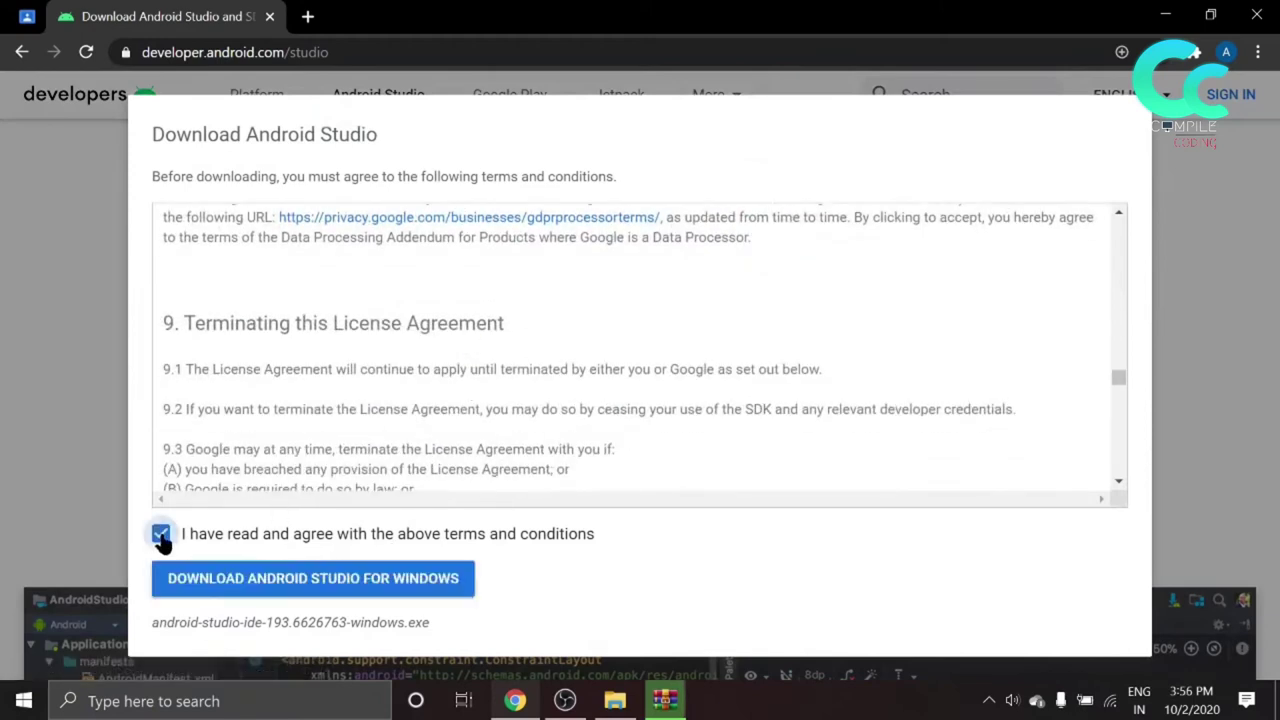
left_click(216, 578)
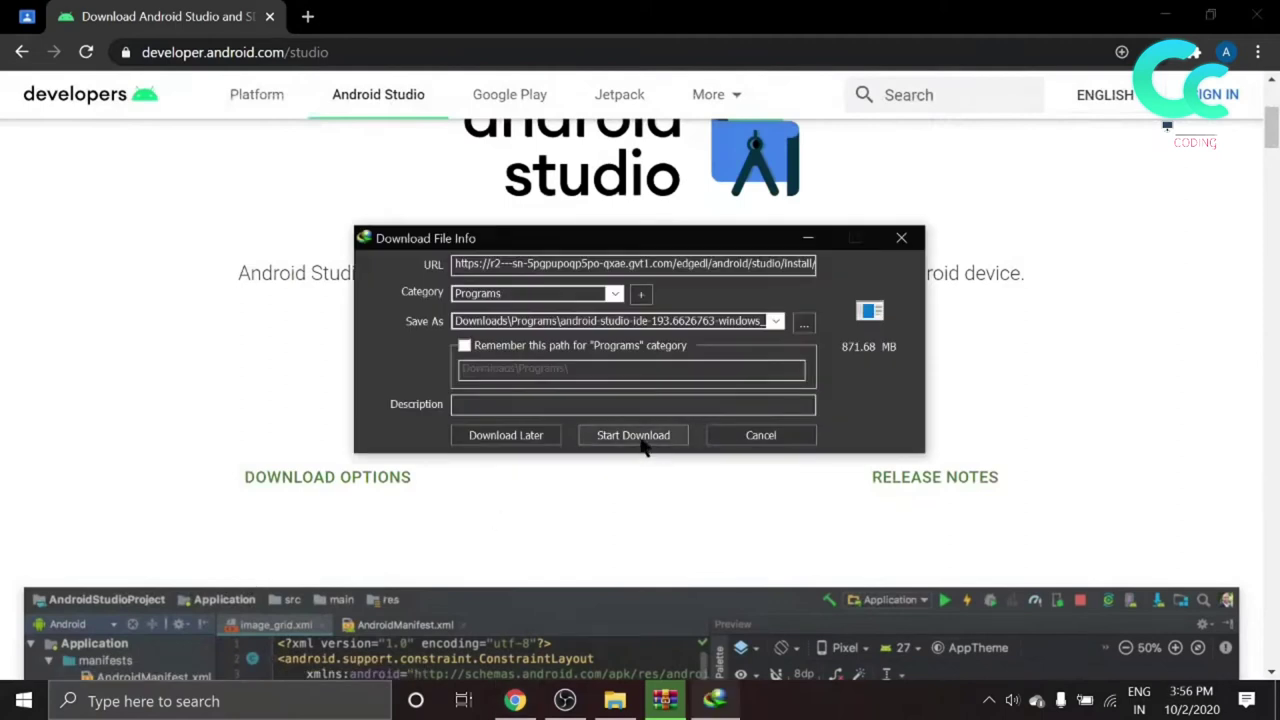
left_click(645, 440)
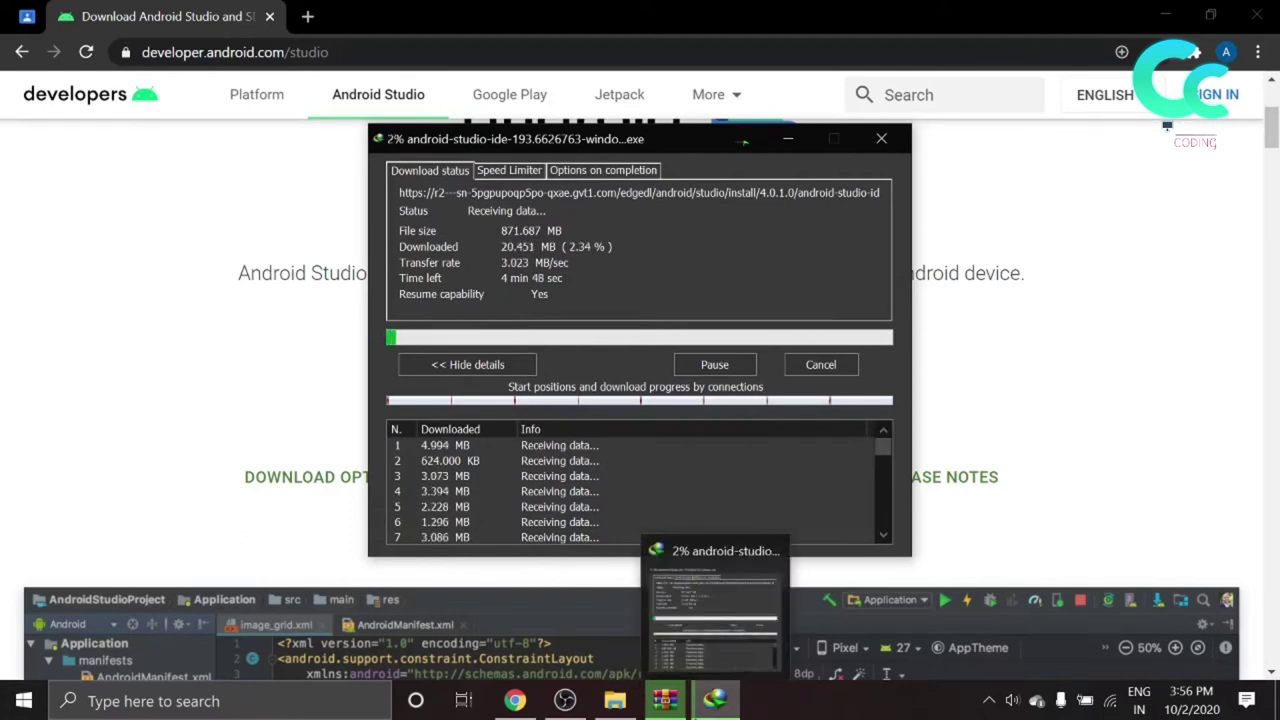
Step: Minimize the download window and open the extracted flutter folder inside src on Local Disk (C:) to view its contents
left_click(666, 700)
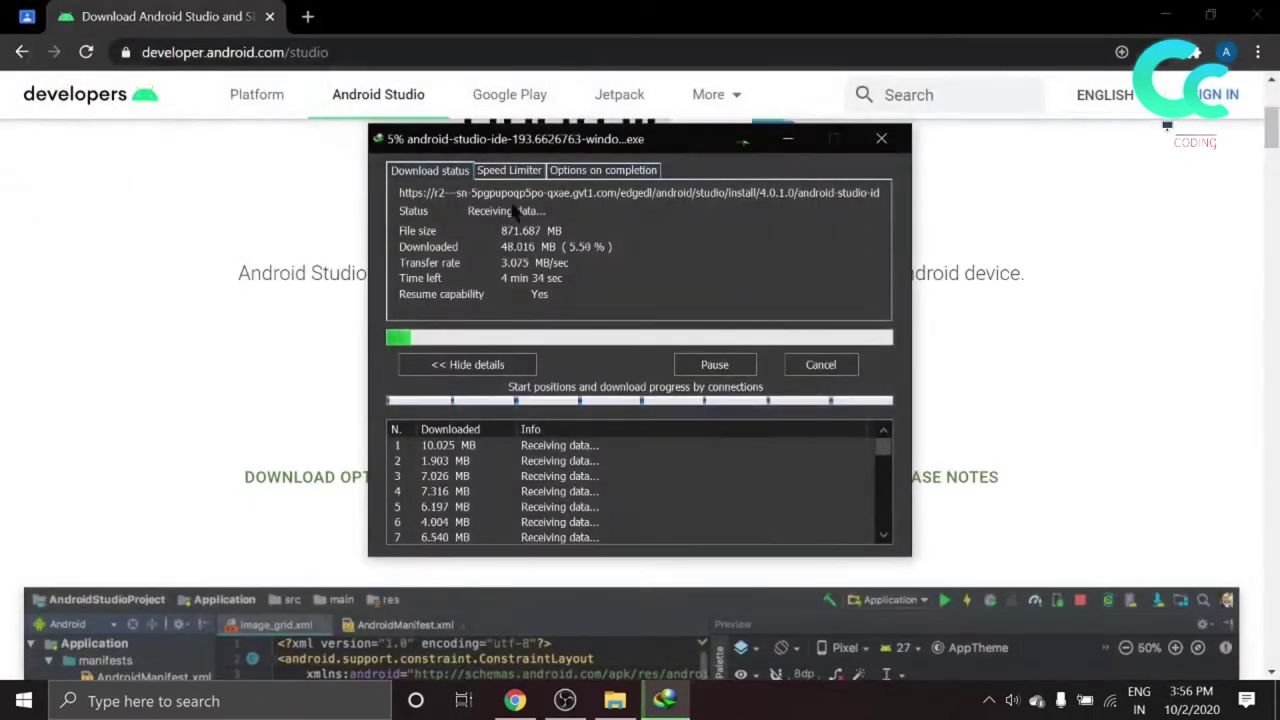
left_click(788, 139)
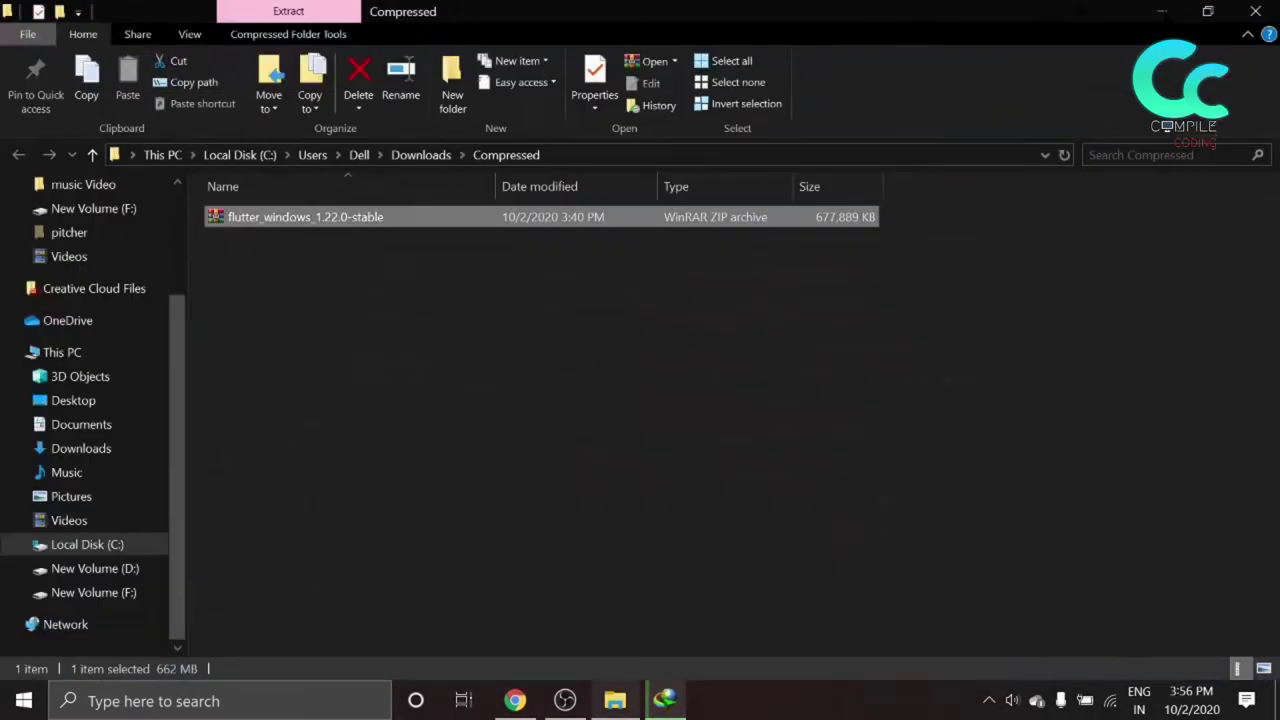
left_click(239, 154)
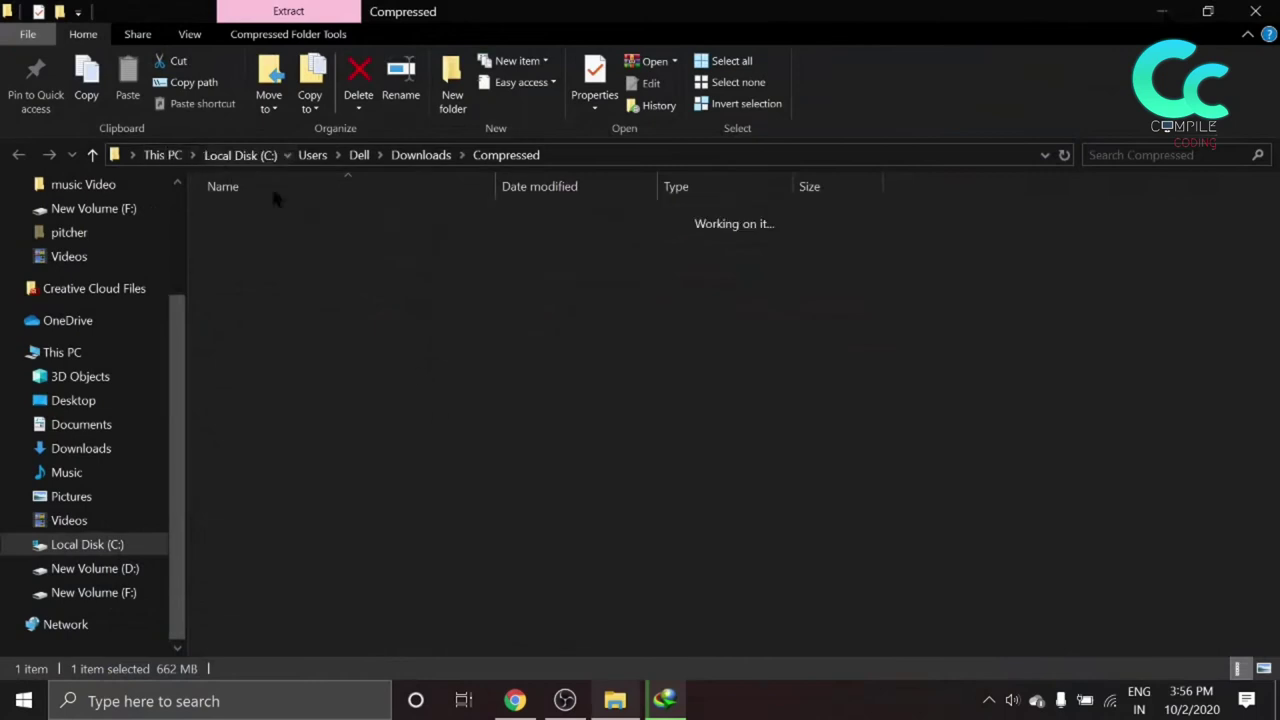
double_click(290, 384)
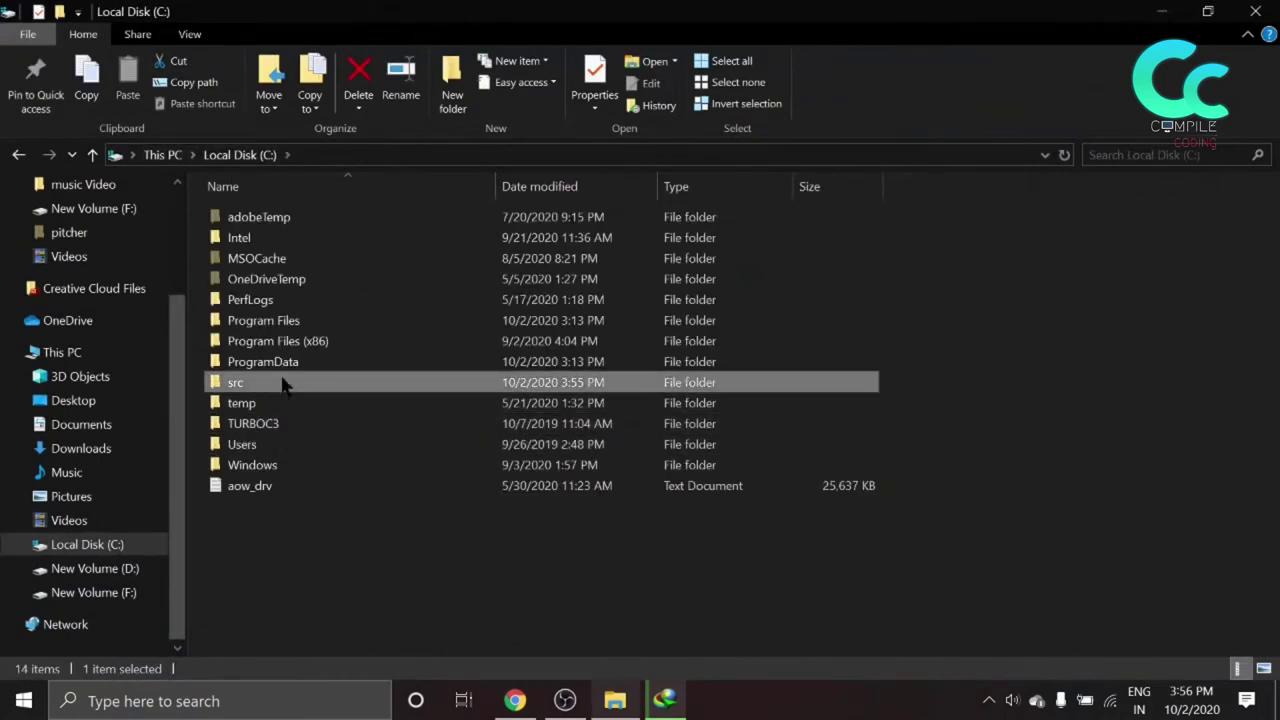
double_click(268, 216)
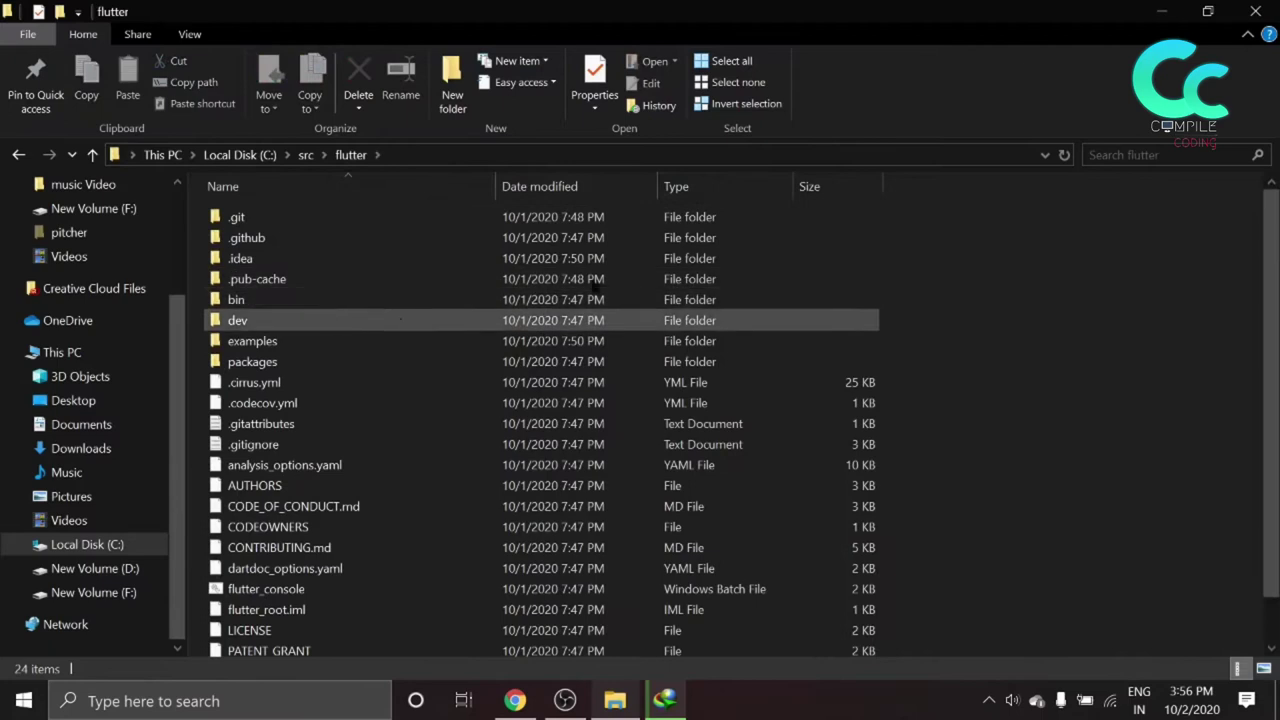
scroll(1018, 449, "down", 1)
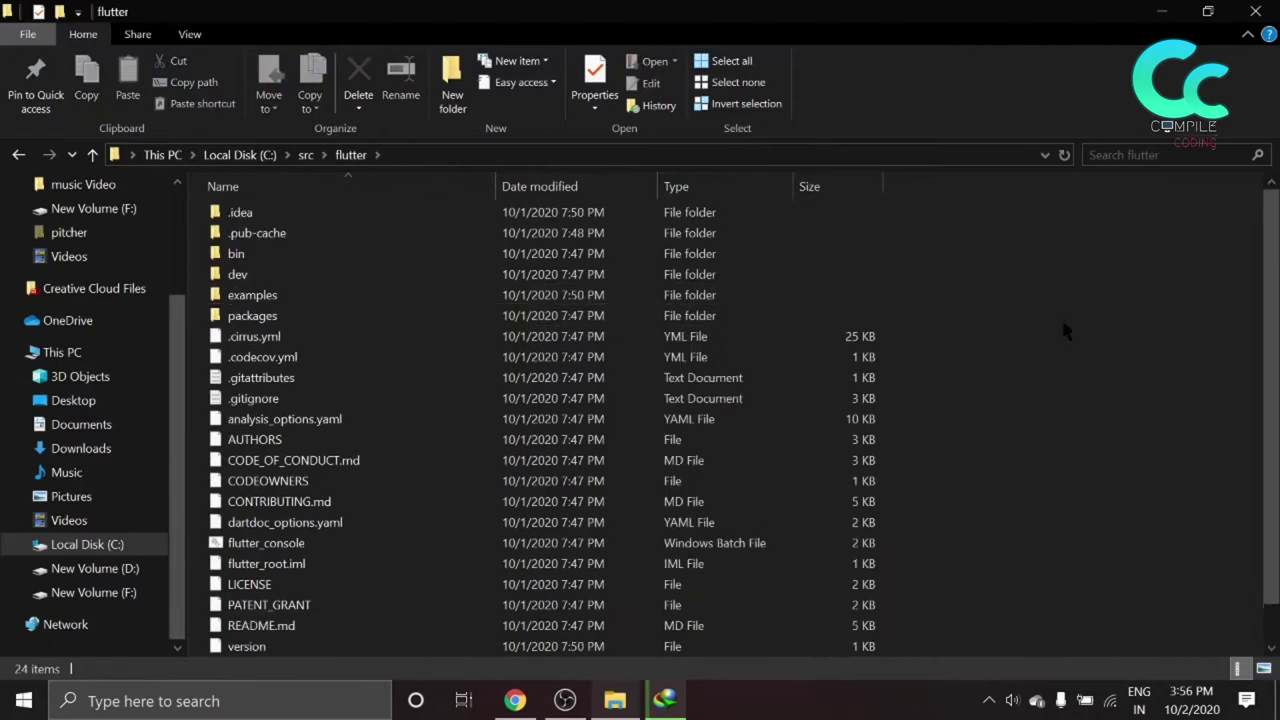
scroll(1061, 316, "up", 1)
Step: Open the finished download's folder, launch the android-studio-ide-193.6626763-windows_2 installer and minimize the folder window
left_click(665, 700)
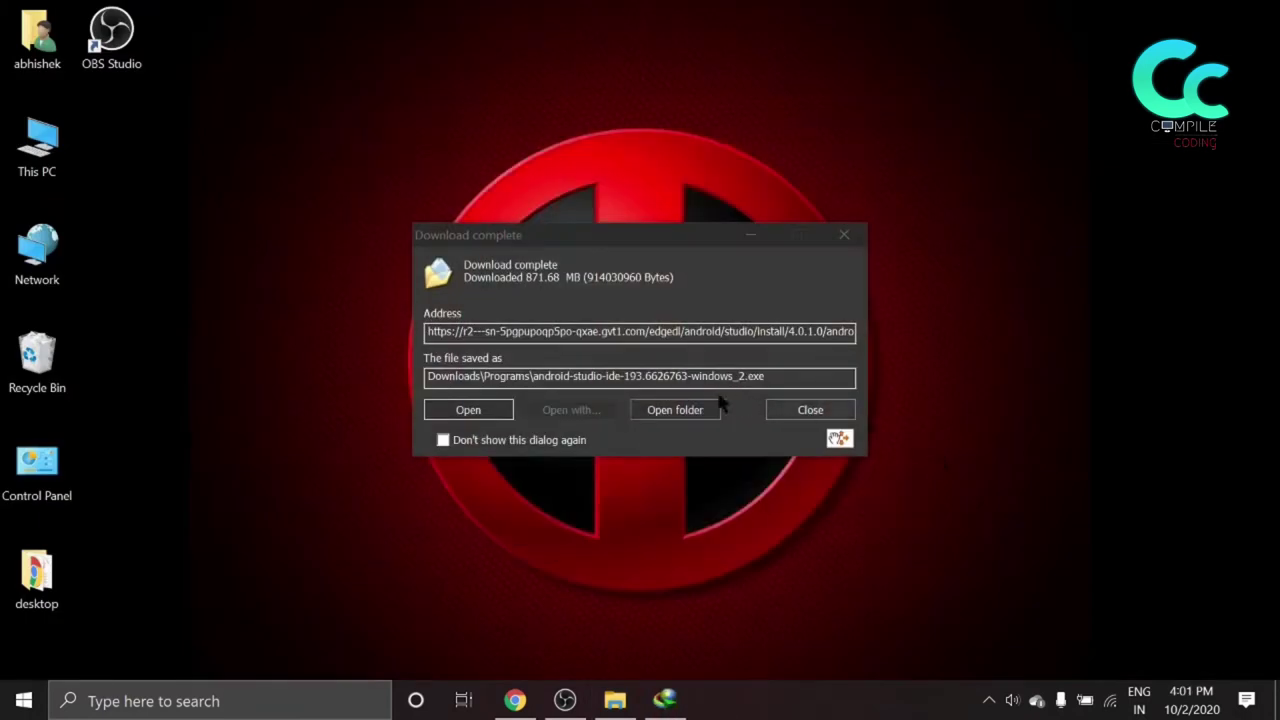
left_click(660, 410)
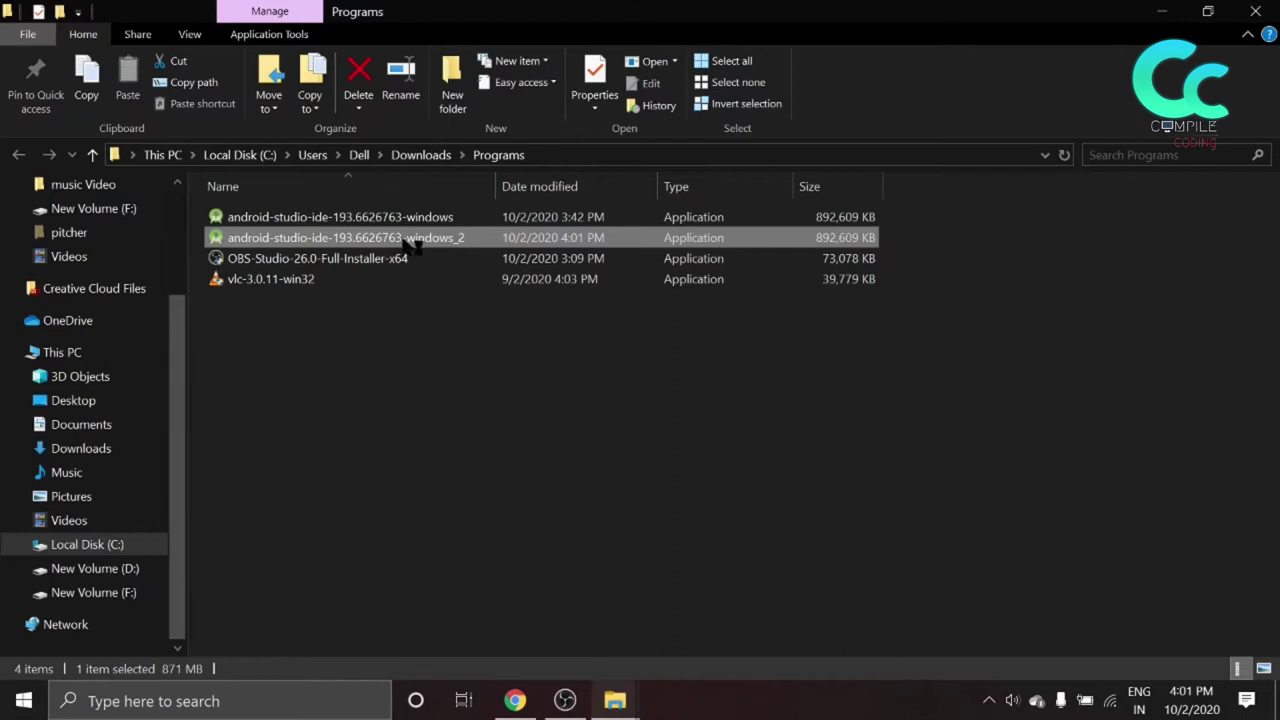
double_click(408, 245)
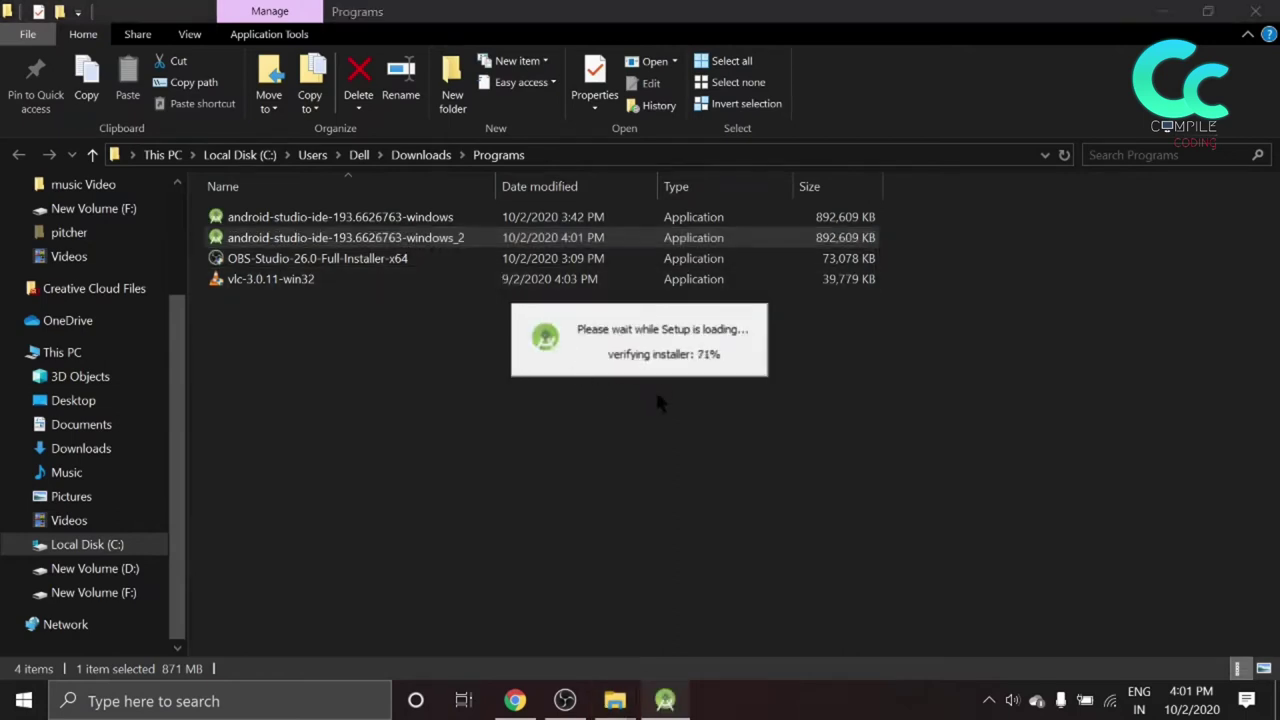
left_click(1180, 11)
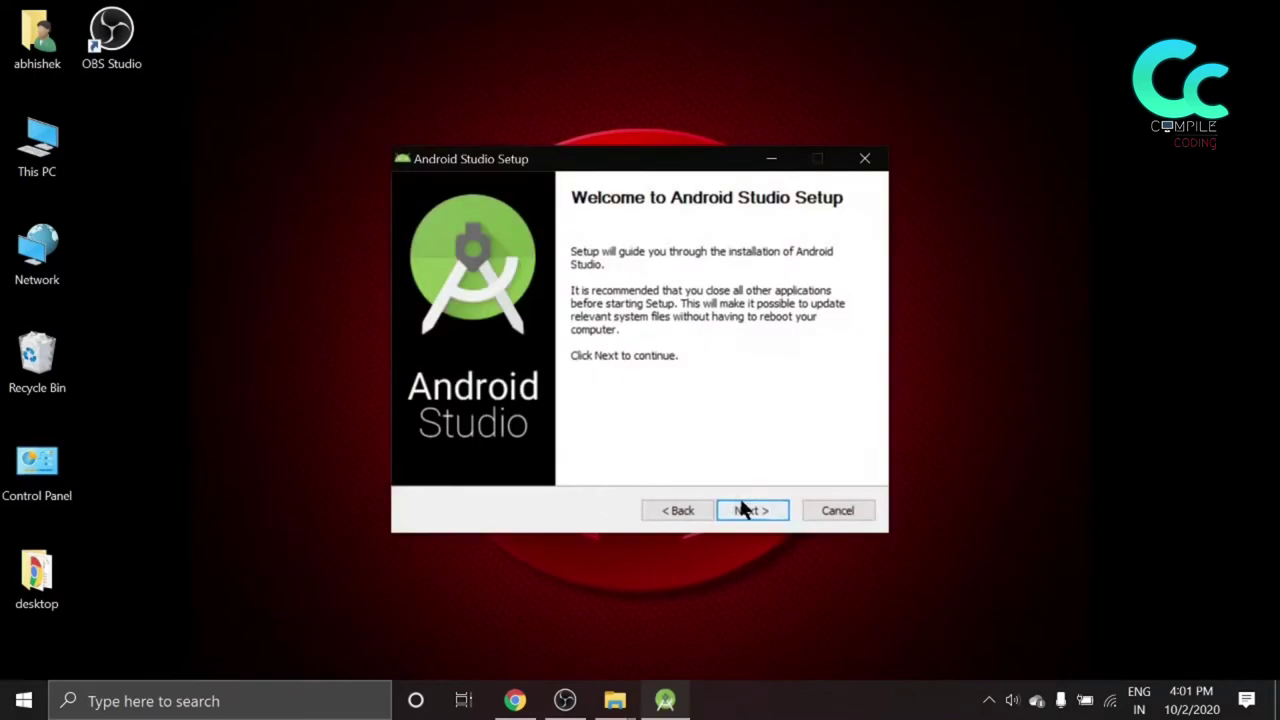
Step: Start installing Android Studio to C:\Program Files\Android\Android Studio and minimize the setup window
left_click(742, 510)
left_click(742, 510)
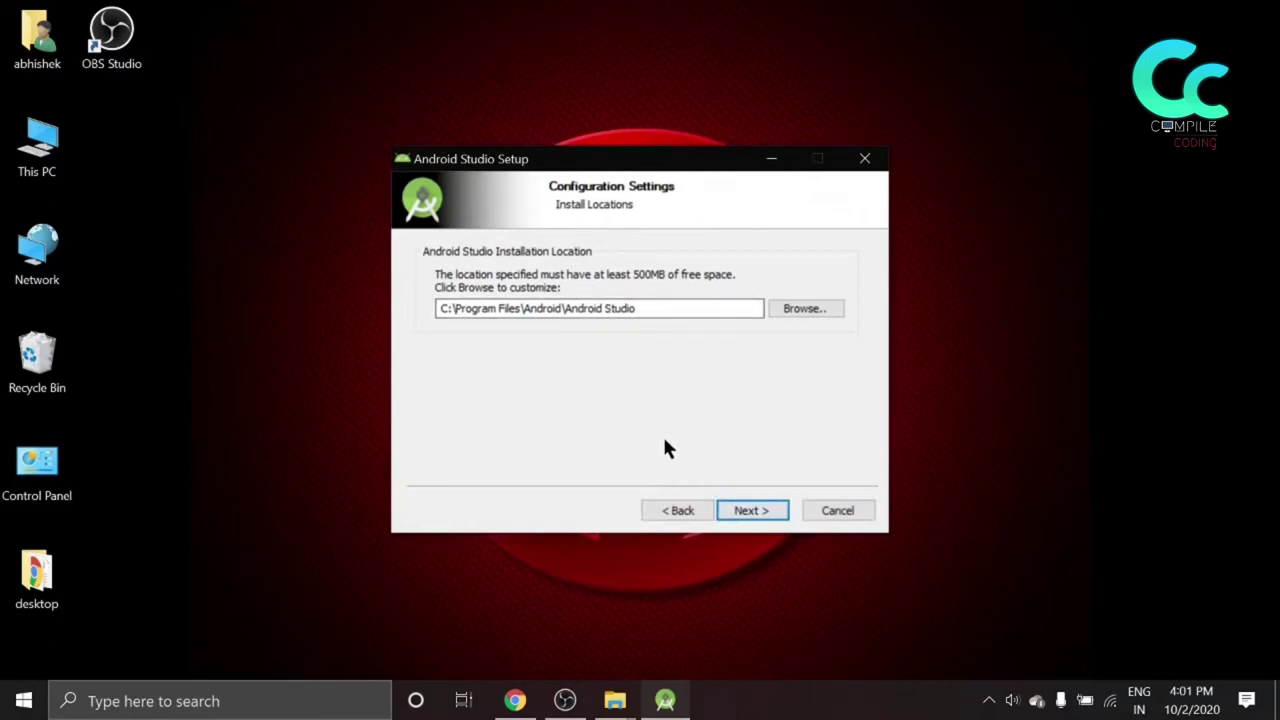
left_click(750, 511)
left_click(750, 511)
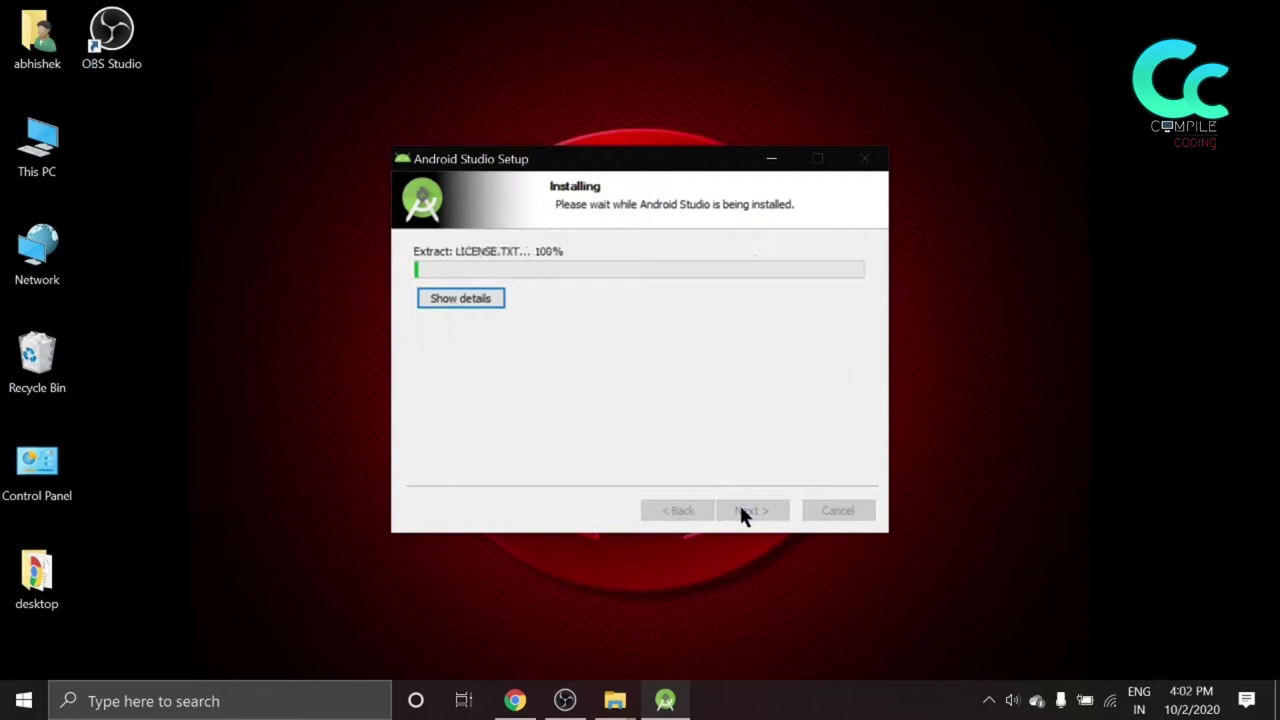
left_click(786, 166)
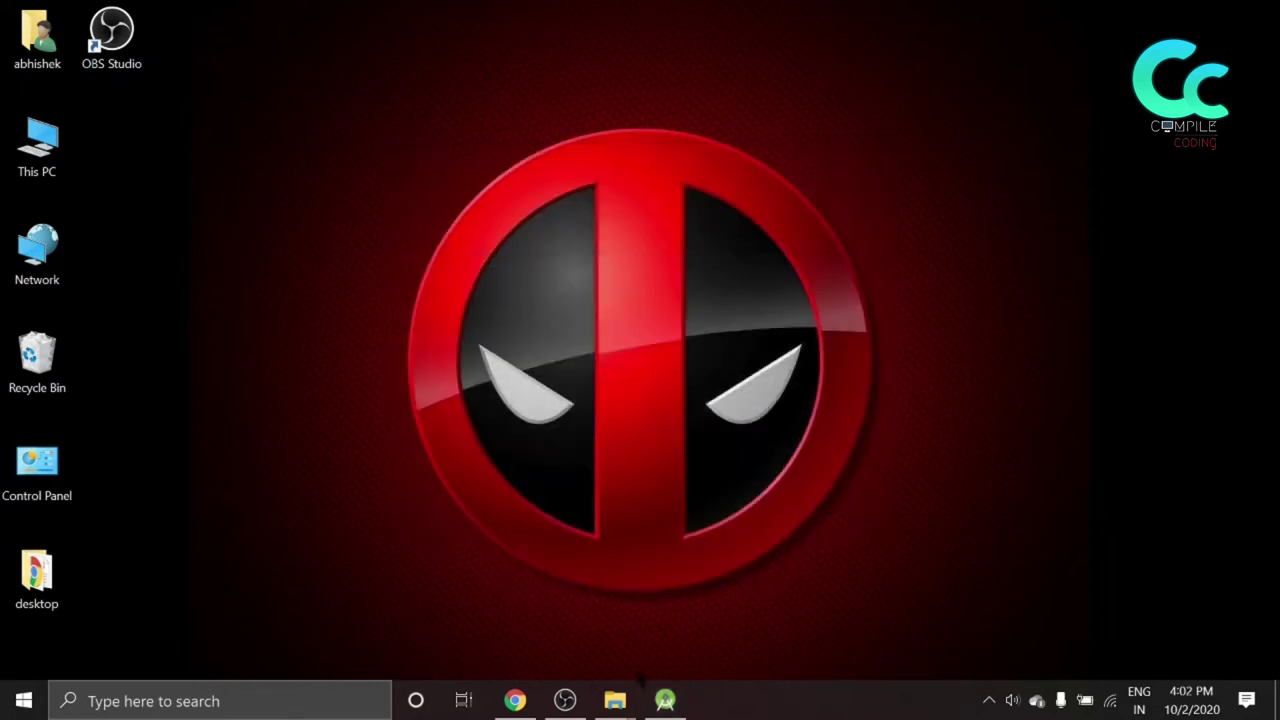
Step: Return to the flutter folder, open its bin subfolder and copy the folder's address as text
key("alt+Tab")
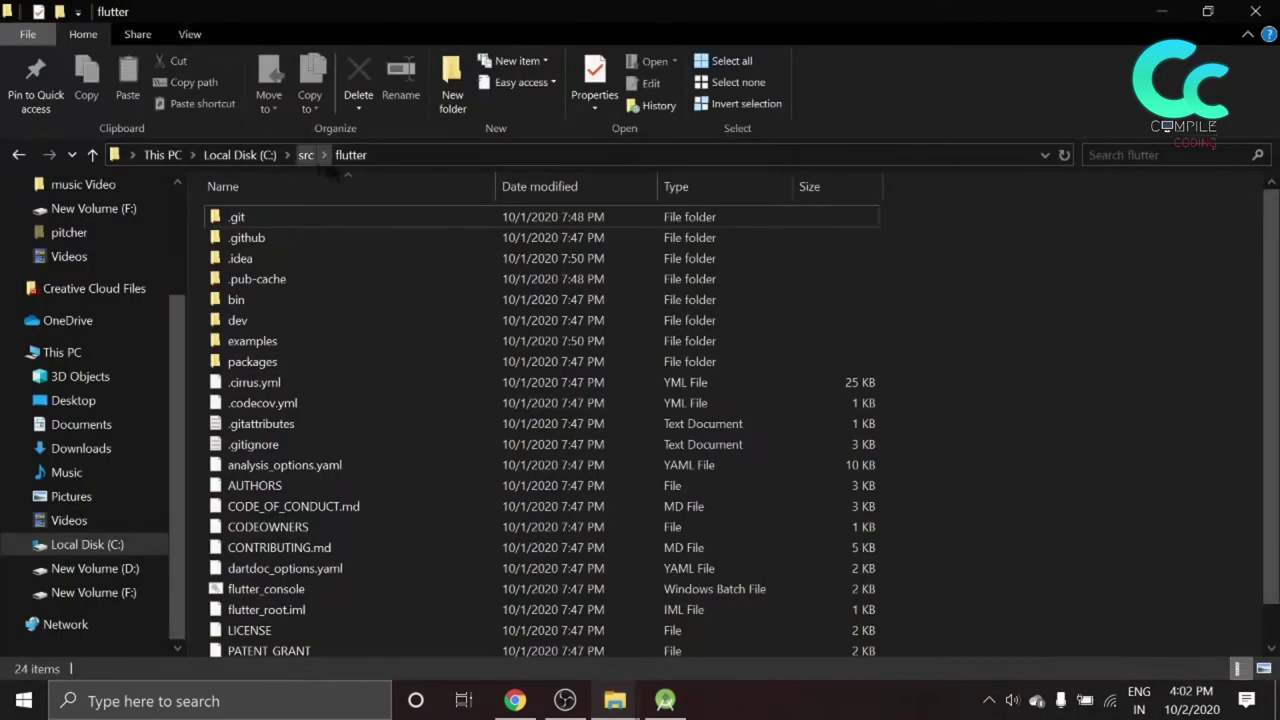
scroll(308, 305, "down", 1)
scroll(308, 305, "up", 1)
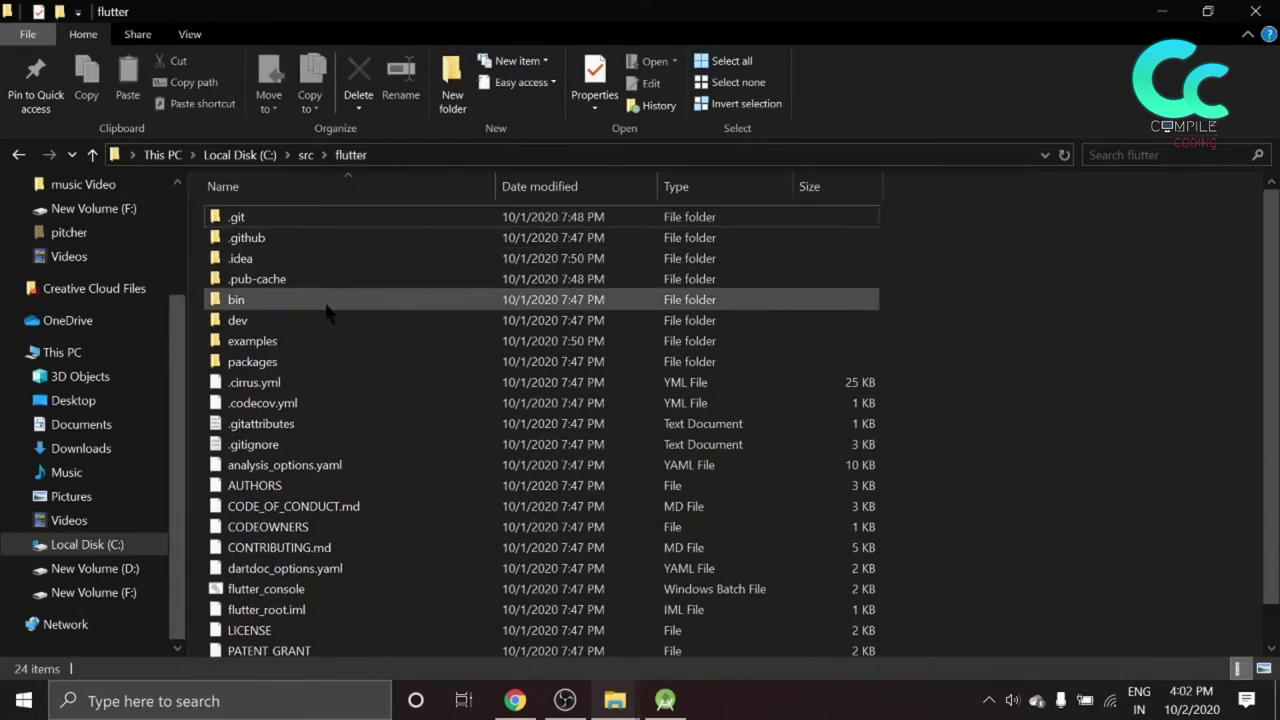
double_click(326, 310)
right_click(411, 157)
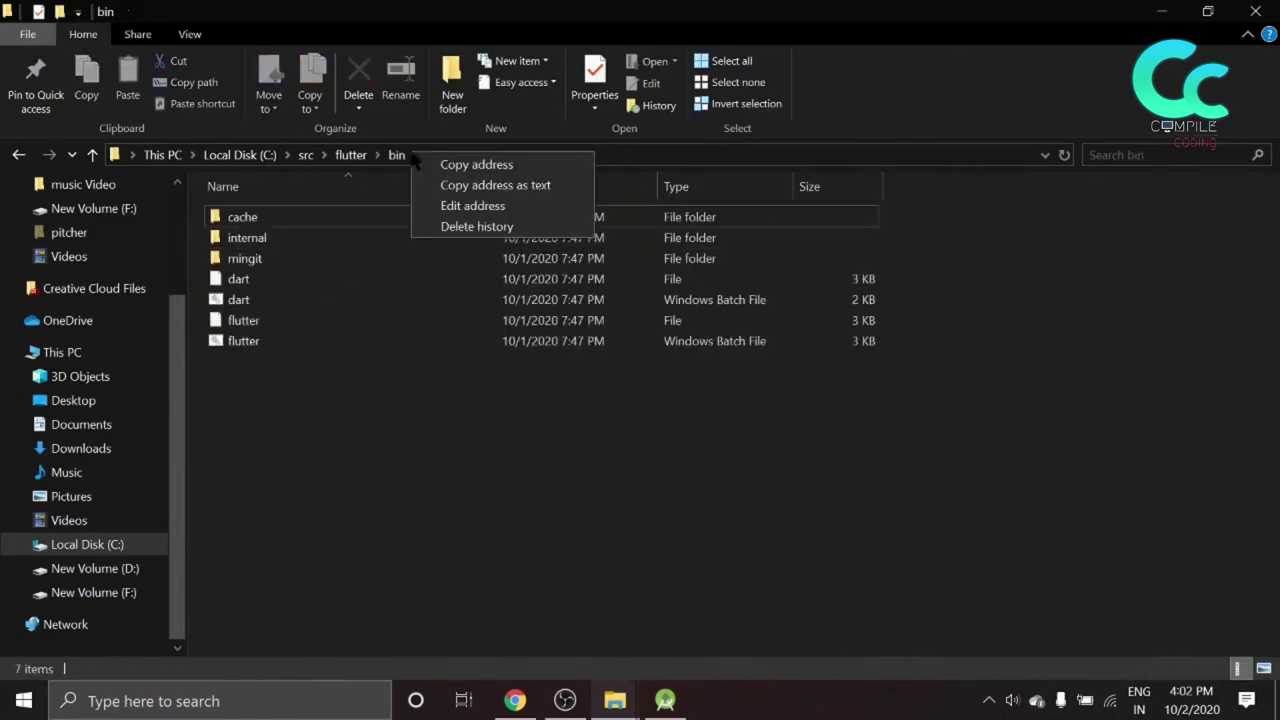
left_click(478, 185)
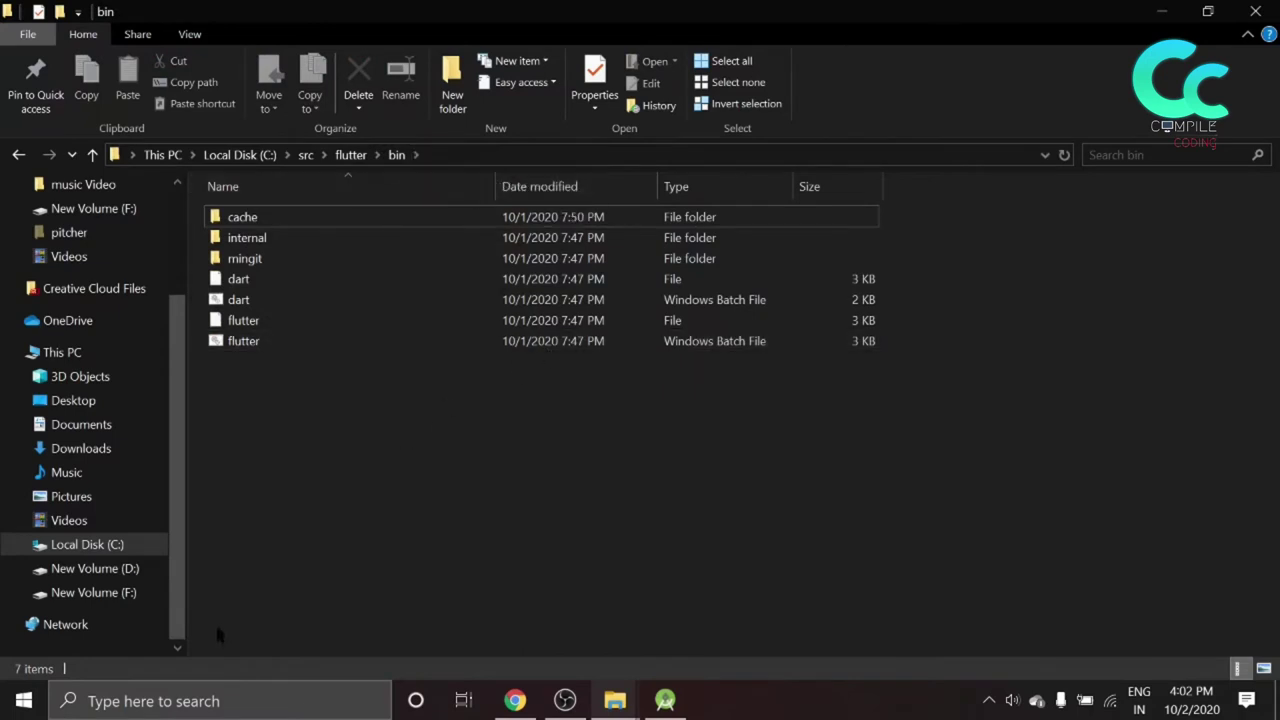
Step: Search Windows for env, open the system environment variables settings and bring up the Environment Variables dialog
left_click(12, 704)
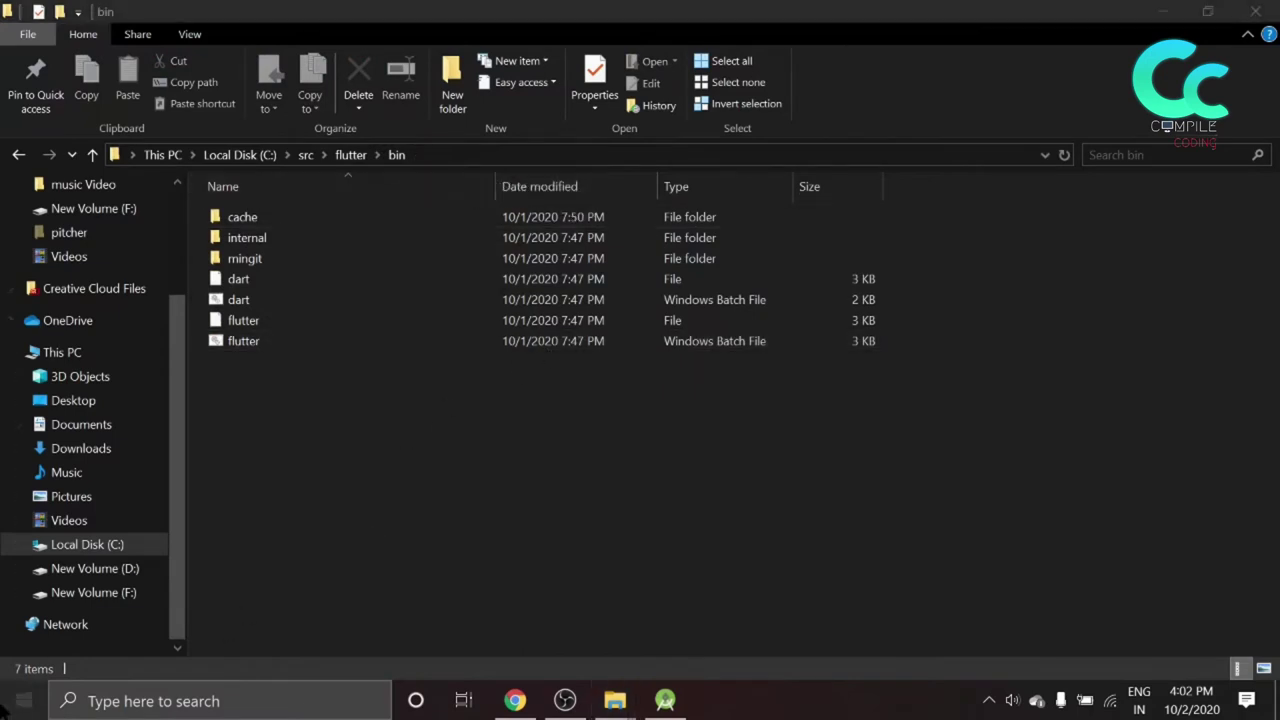
type("nv")
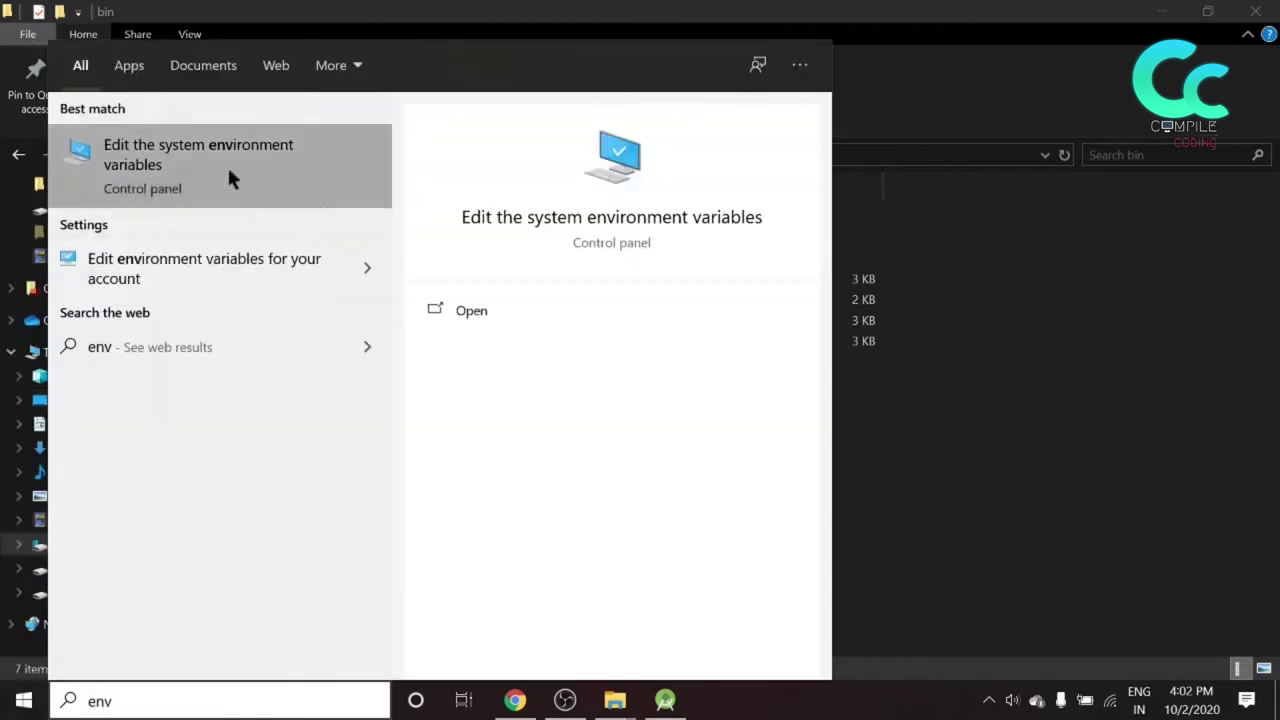
left_click(182, 178)
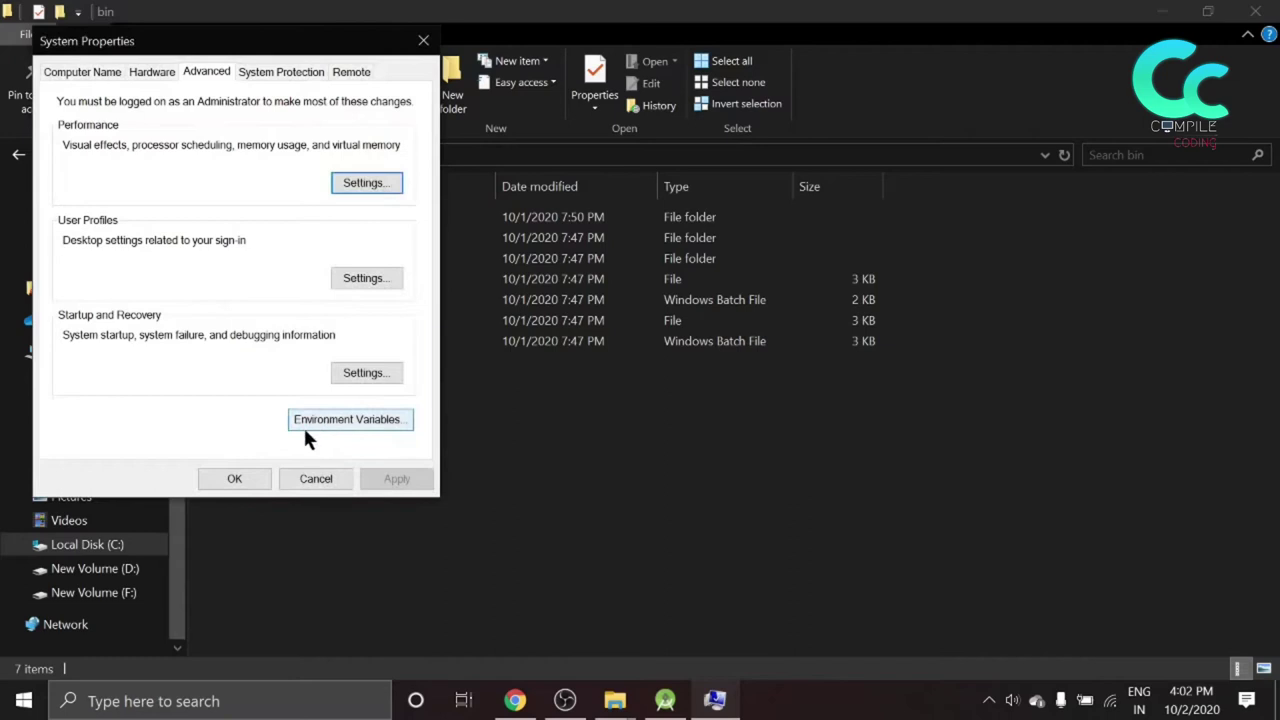
left_click(355, 421)
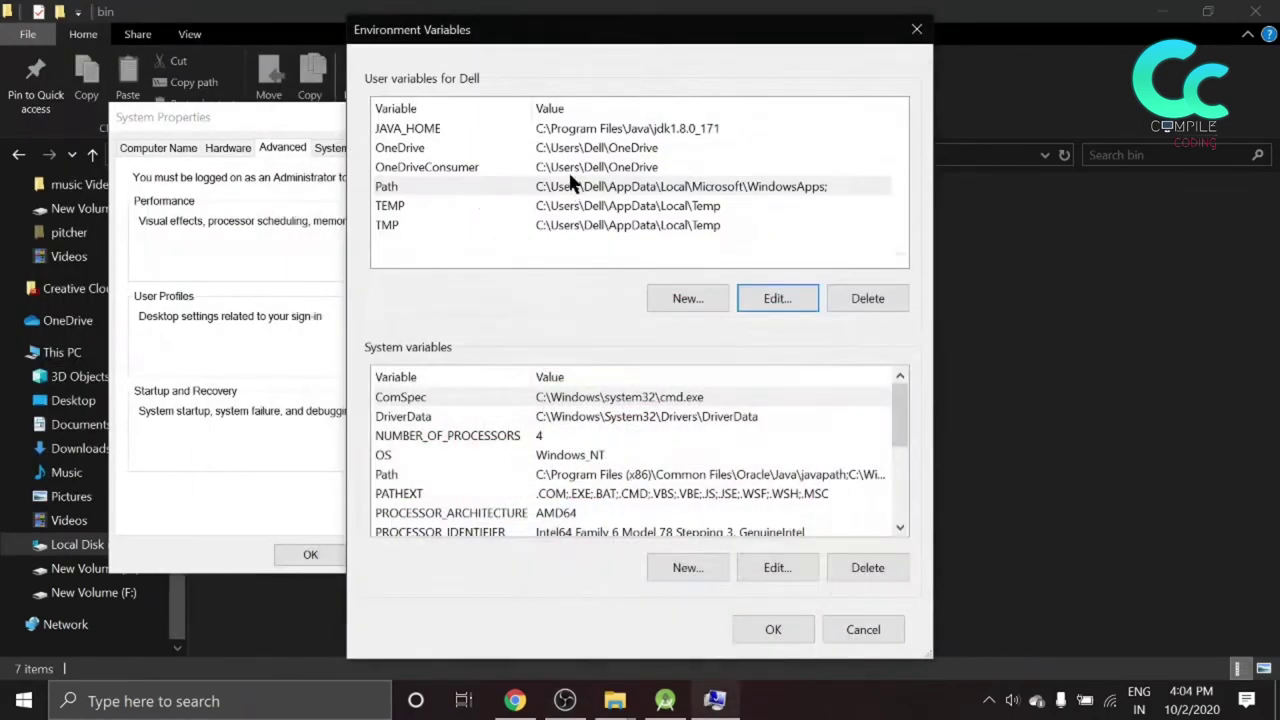
Step: Add C:\src\flutter\bin as a new entry in the user Path variable and confirm all open dialogs
left_click(571, 186)
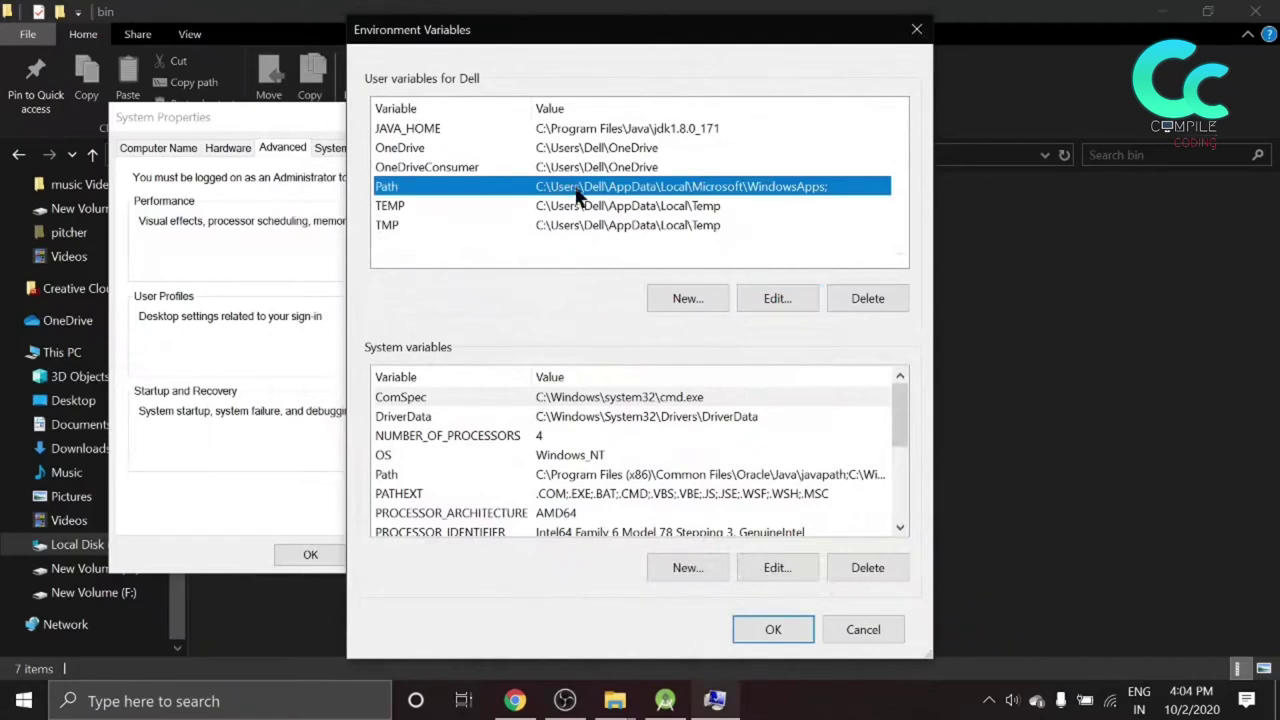
left_click(780, 296)
left_click(835, 127)
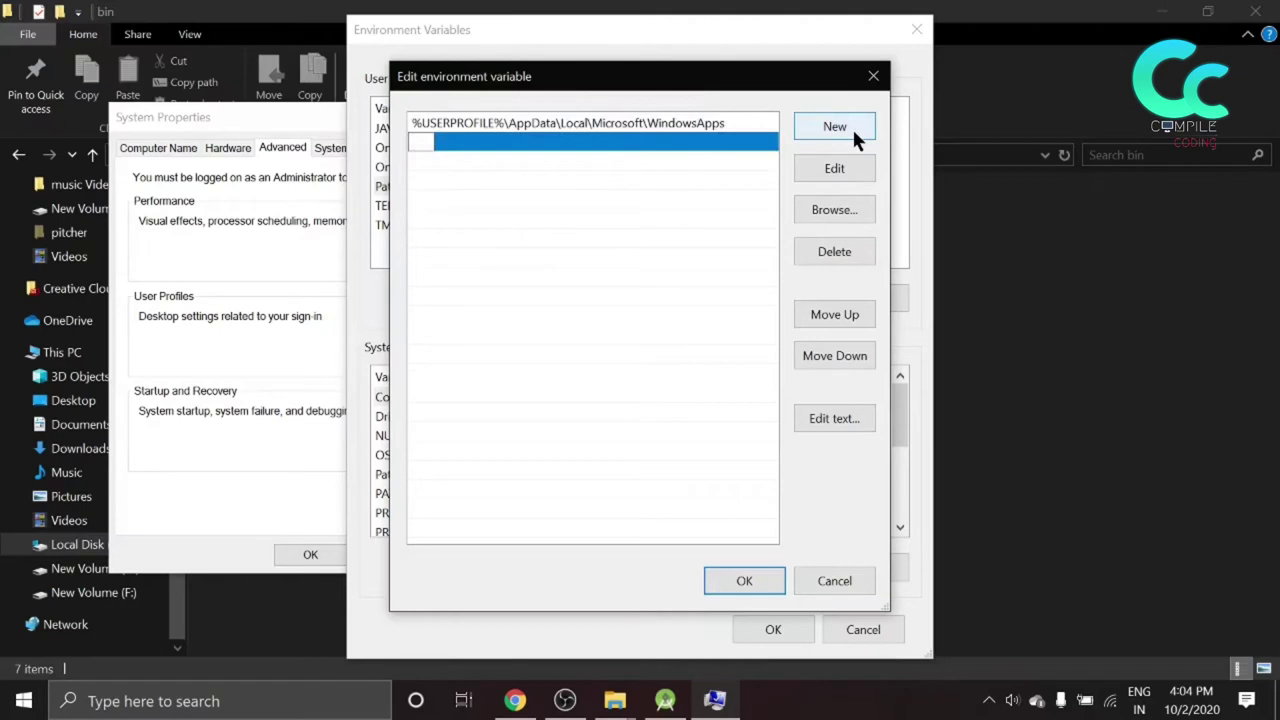
key("ctrl+v")
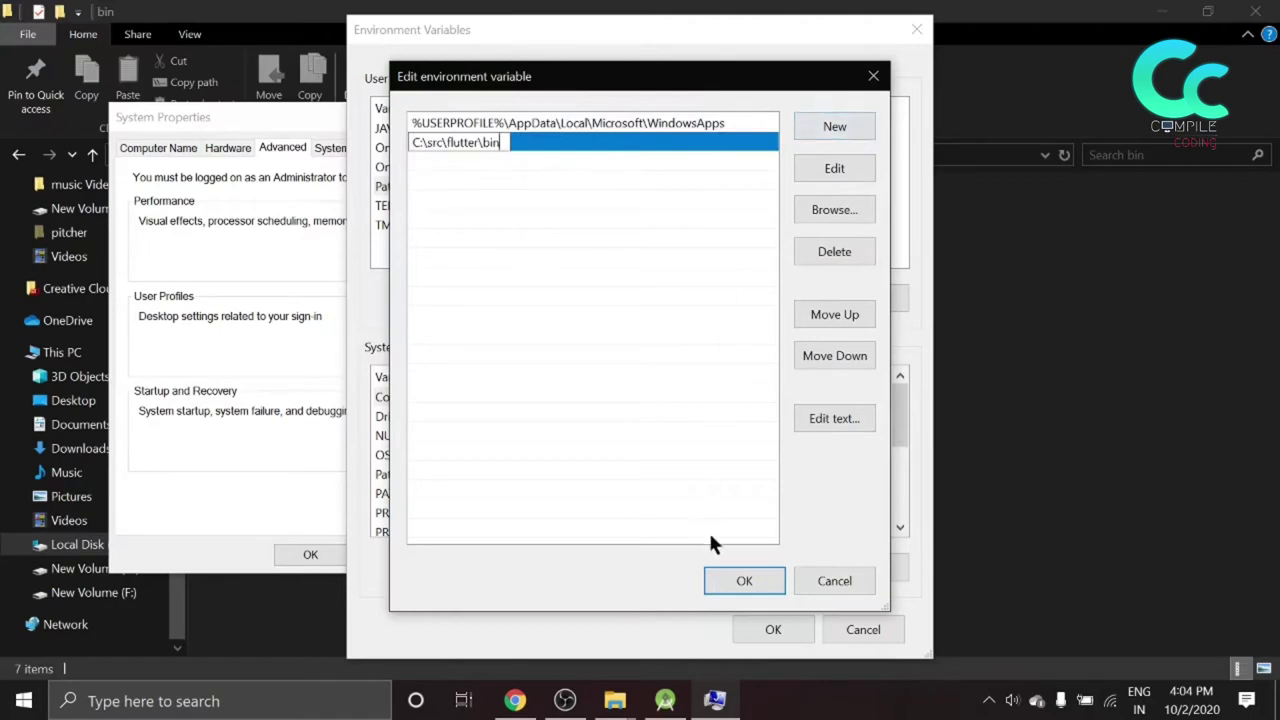
left_click(764, 575)
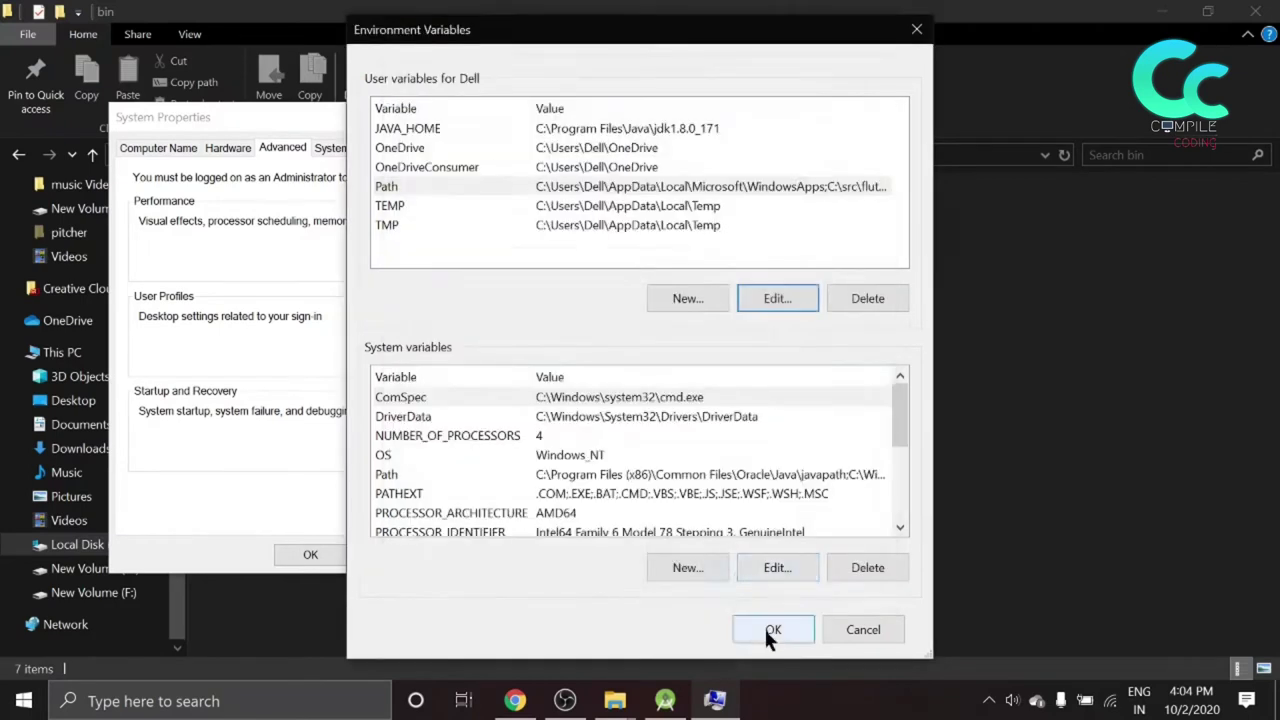
left_click(770, 629)
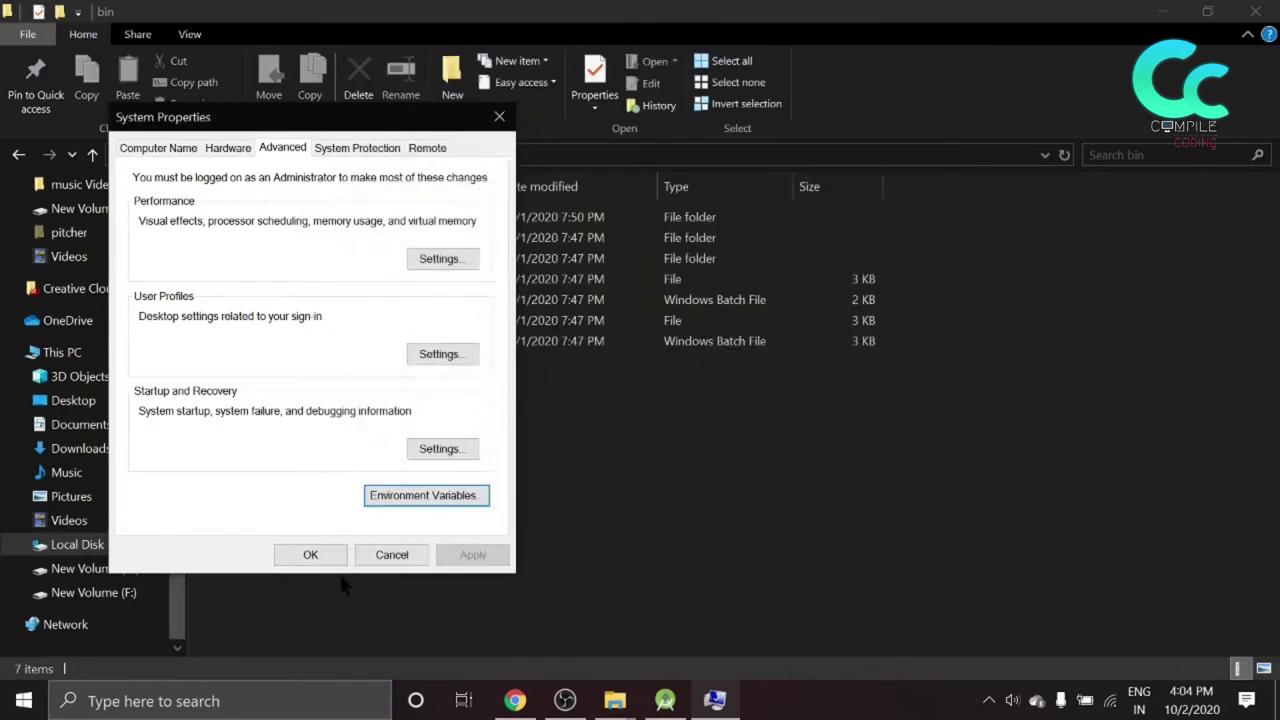
left_click(321, 560)
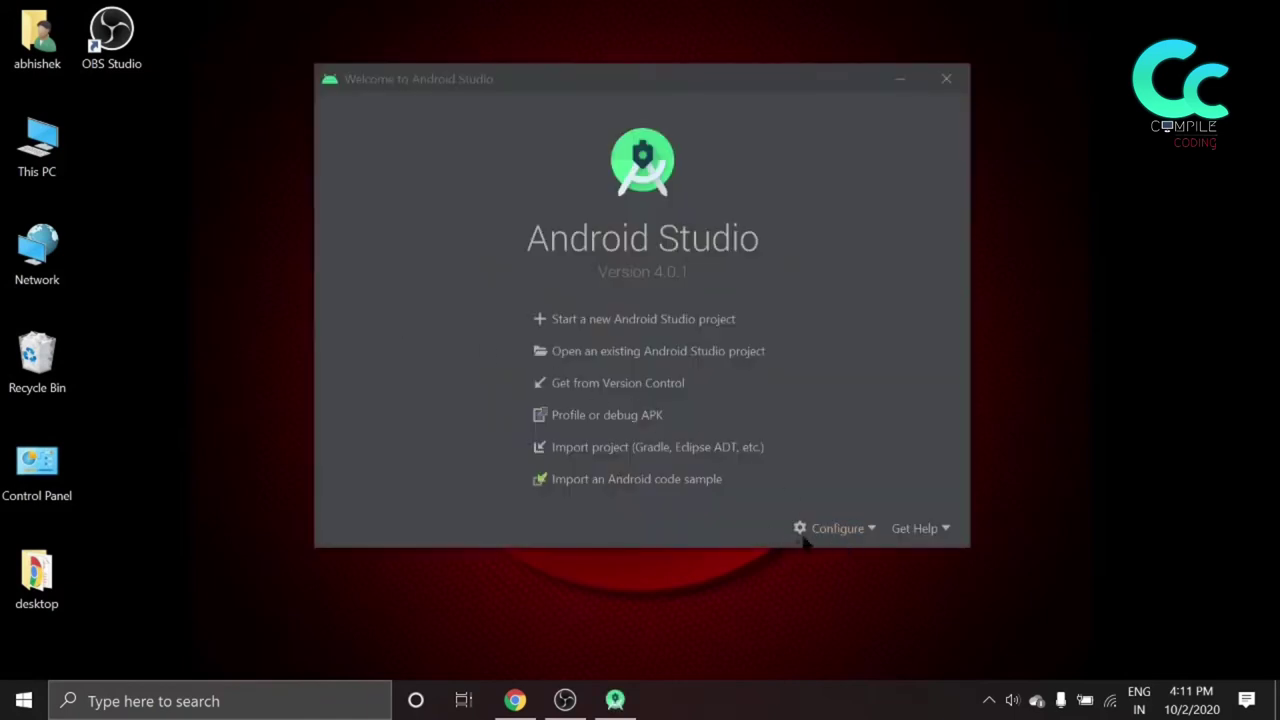
Step: Open Android Studio's plugin settings, find flutter in the Marketplace and install the Flutter plugin with its required Dart plugin
left_click(838, 530)
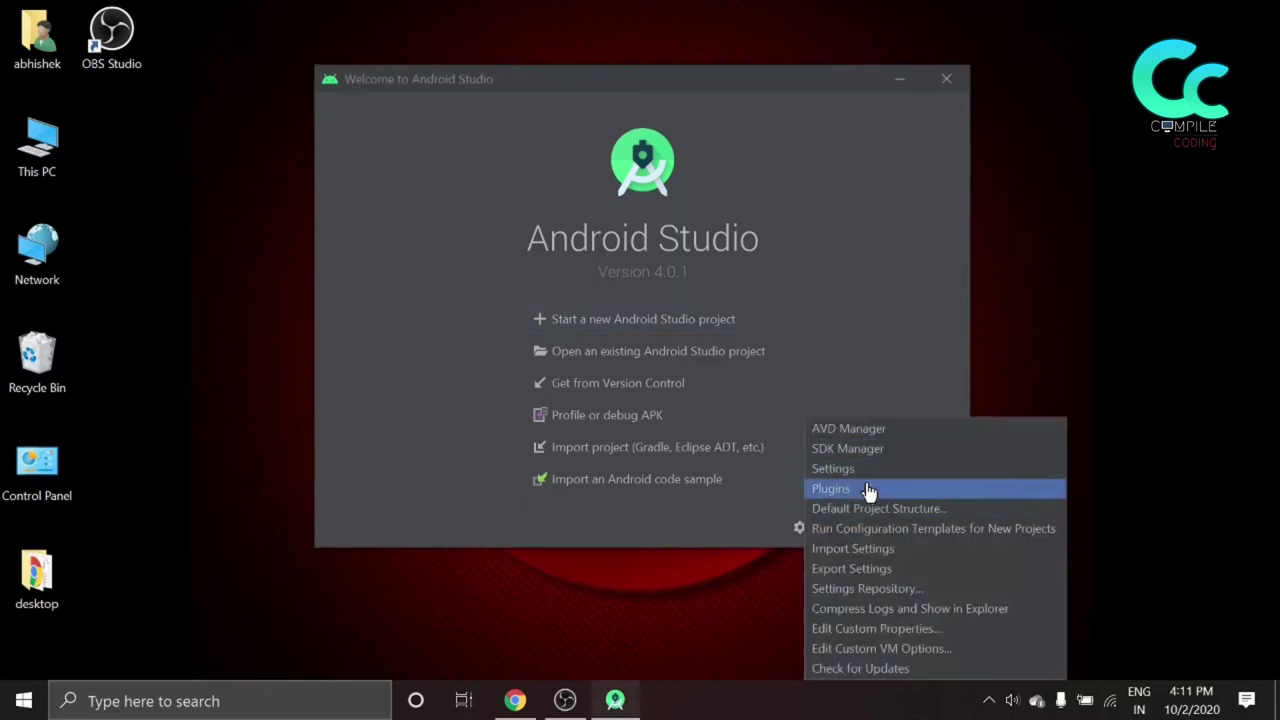
left_click(869, 489)
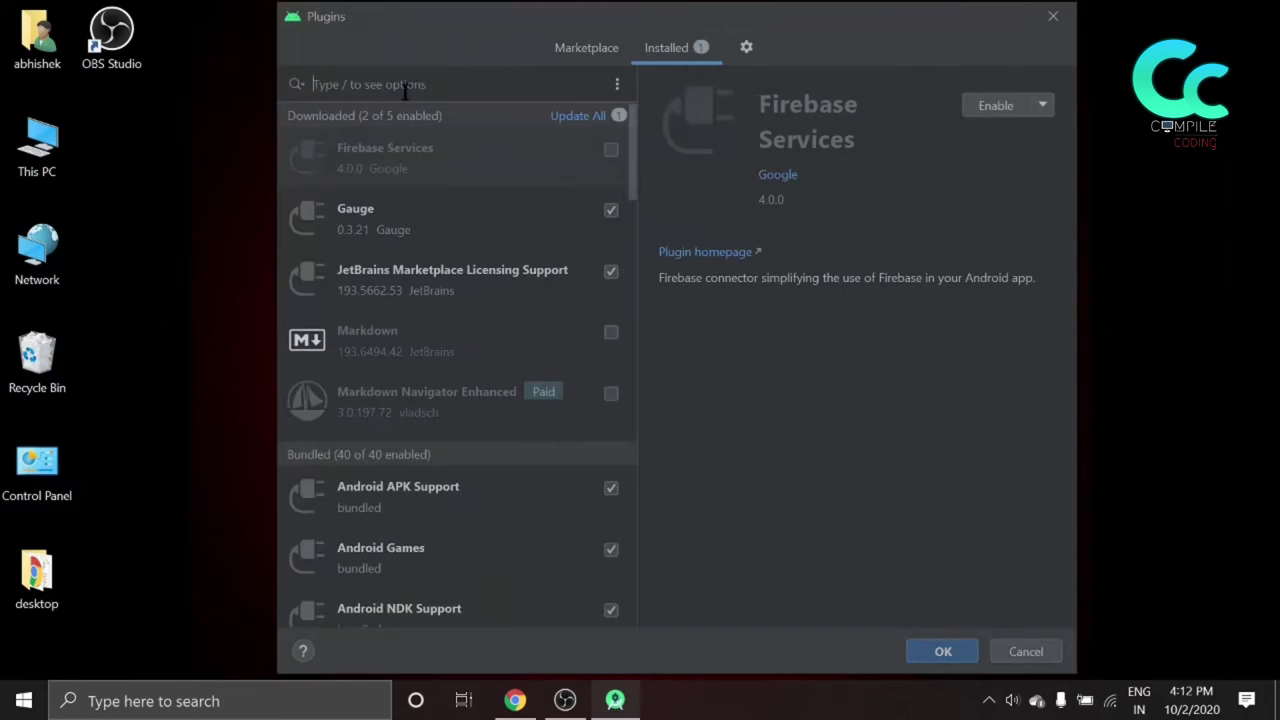
type("flutter")
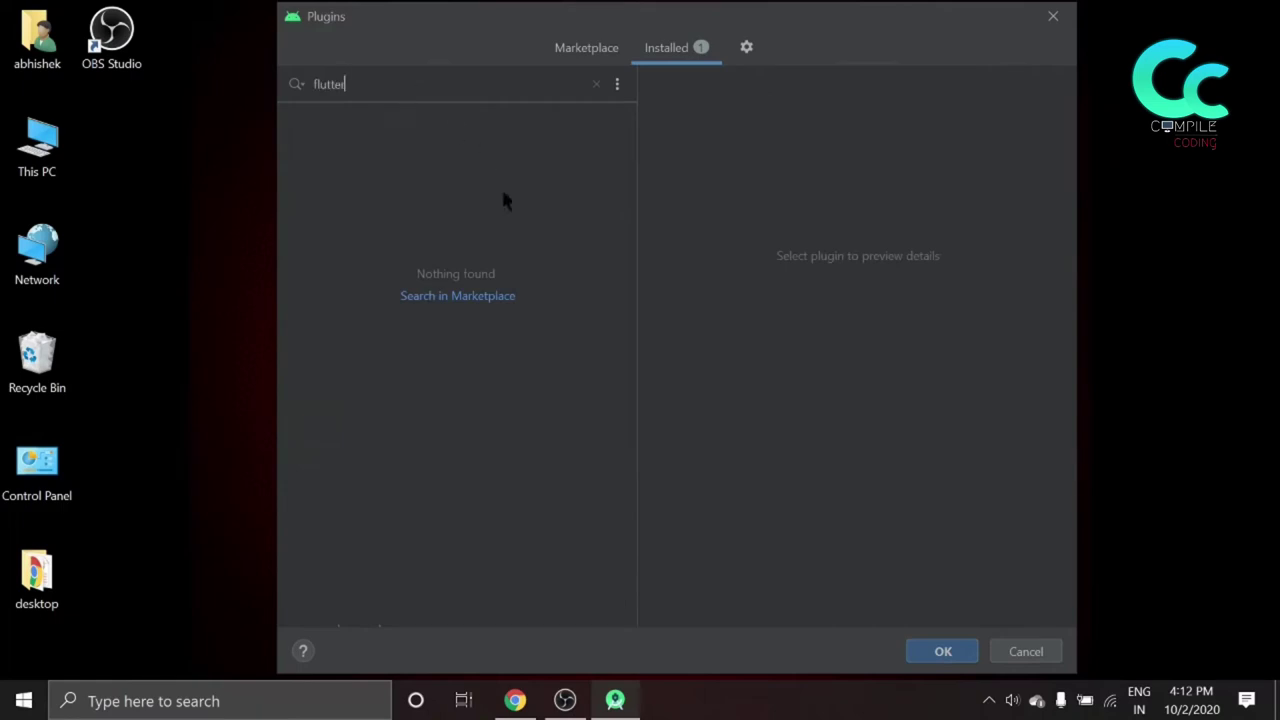
left_click(489, 296)
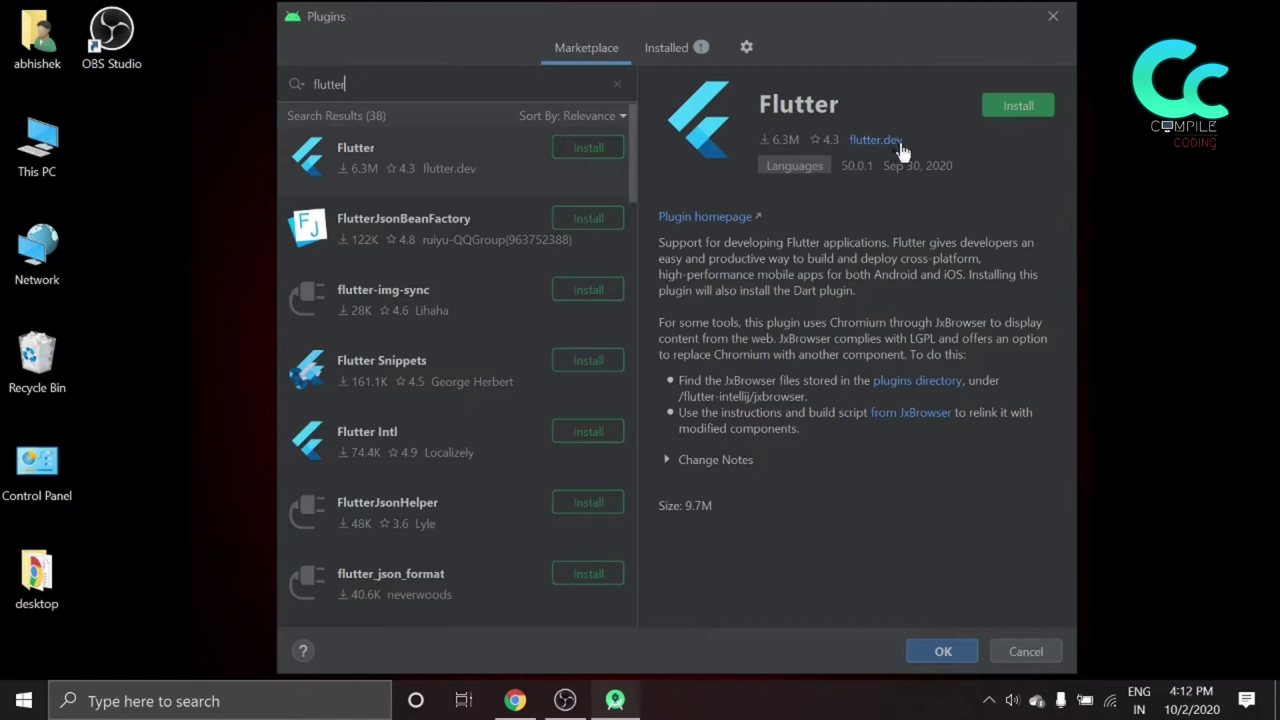
left_click(1016, 106)
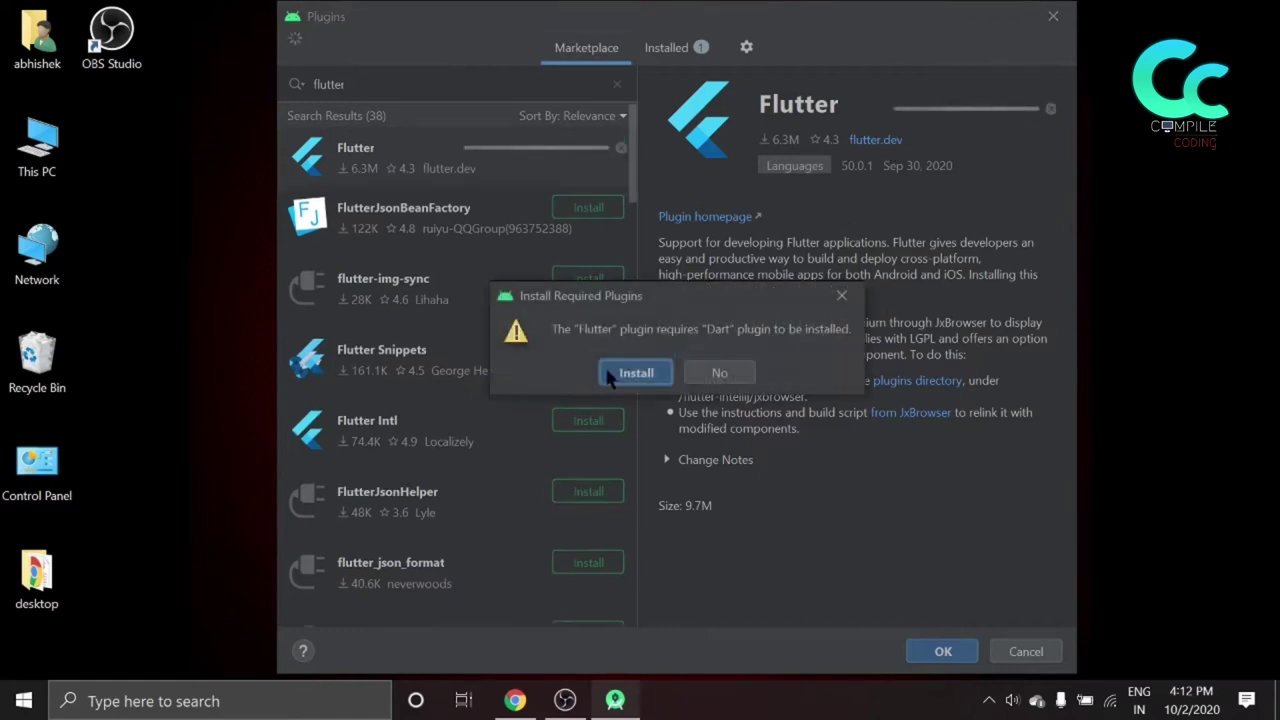
left_click(606, 372)
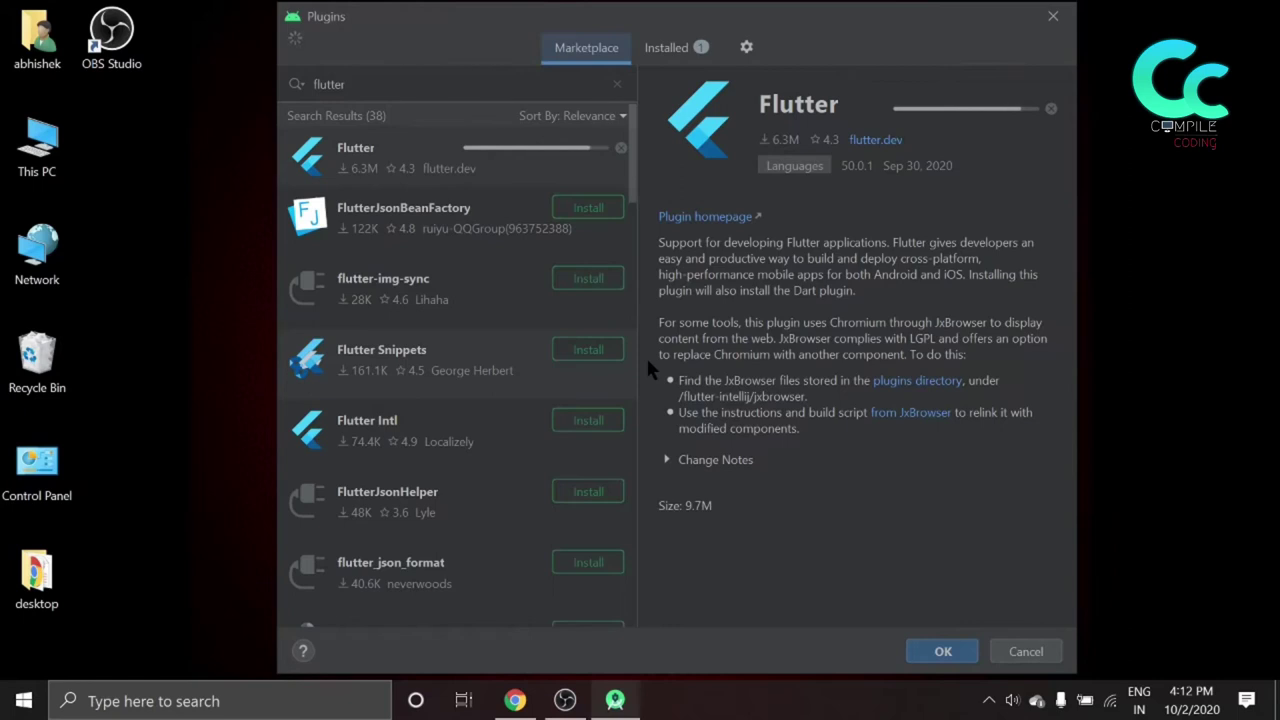
Step: Search the plugin Marketplace for dart, restart Android Studio to apply the installed plugins, and close its welcome window
double_click(404, 72)
type("dart")
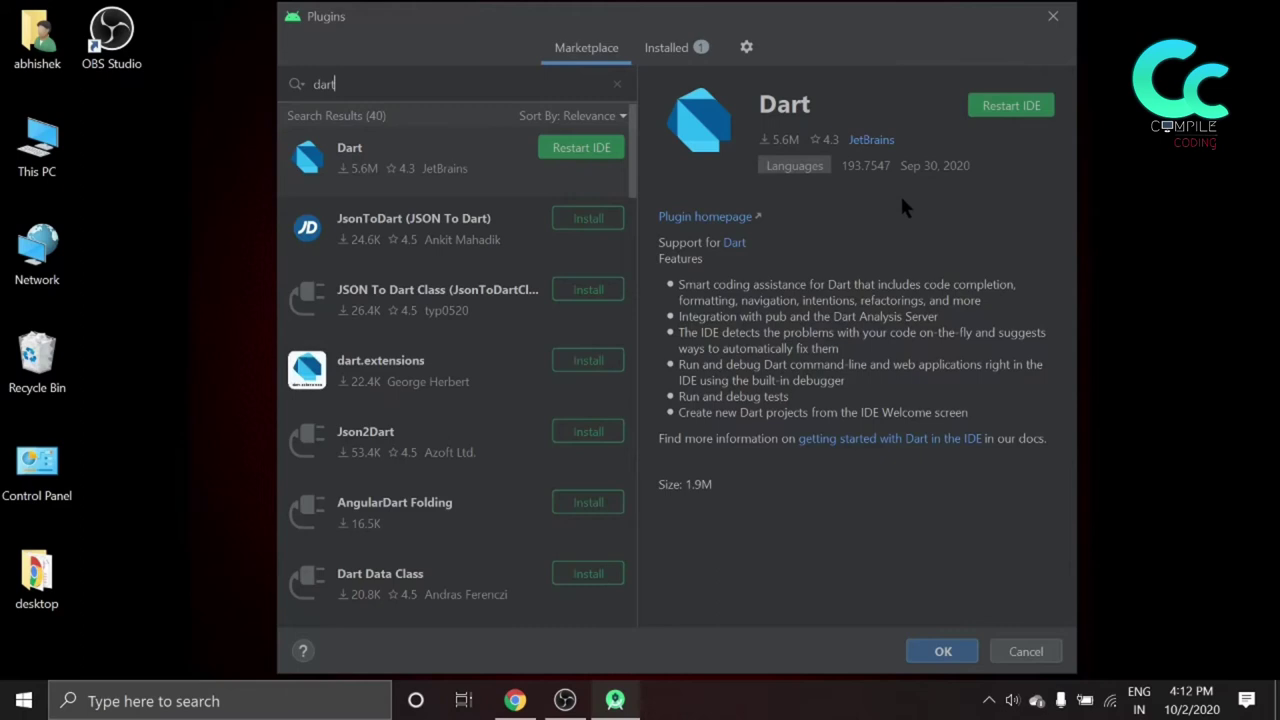
left_click(1032, 108)
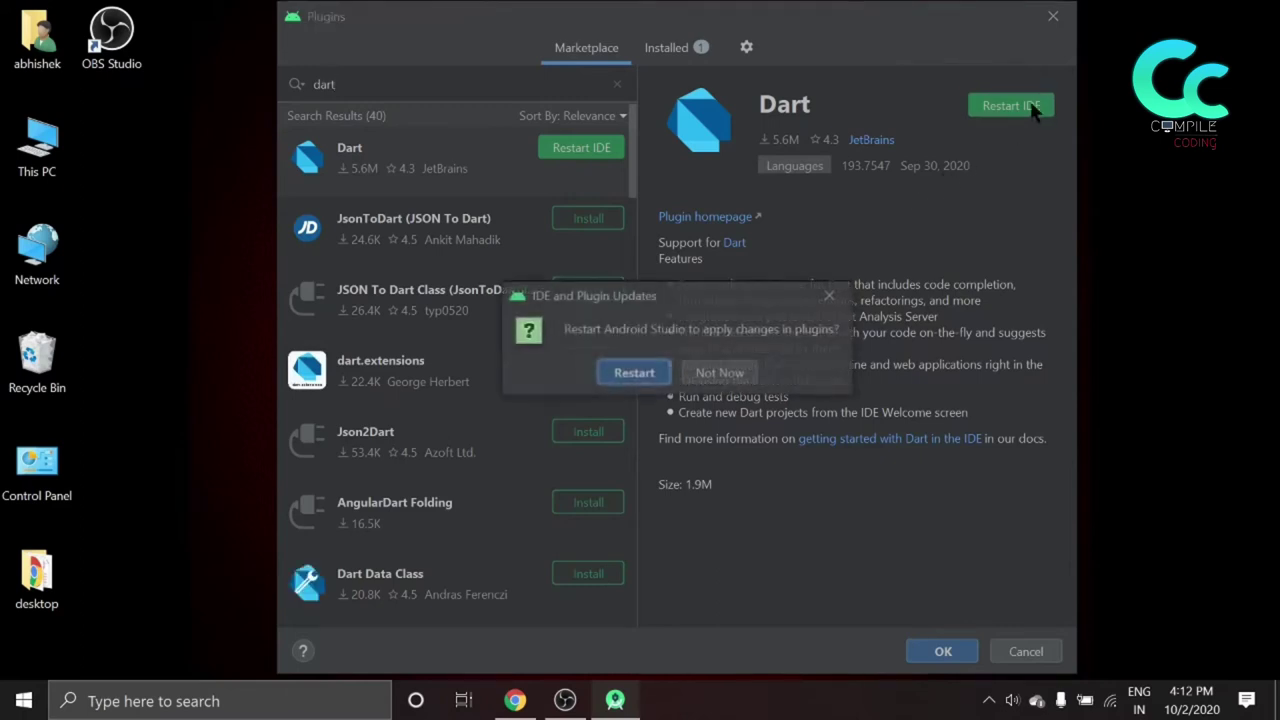
left_click(633, 373)
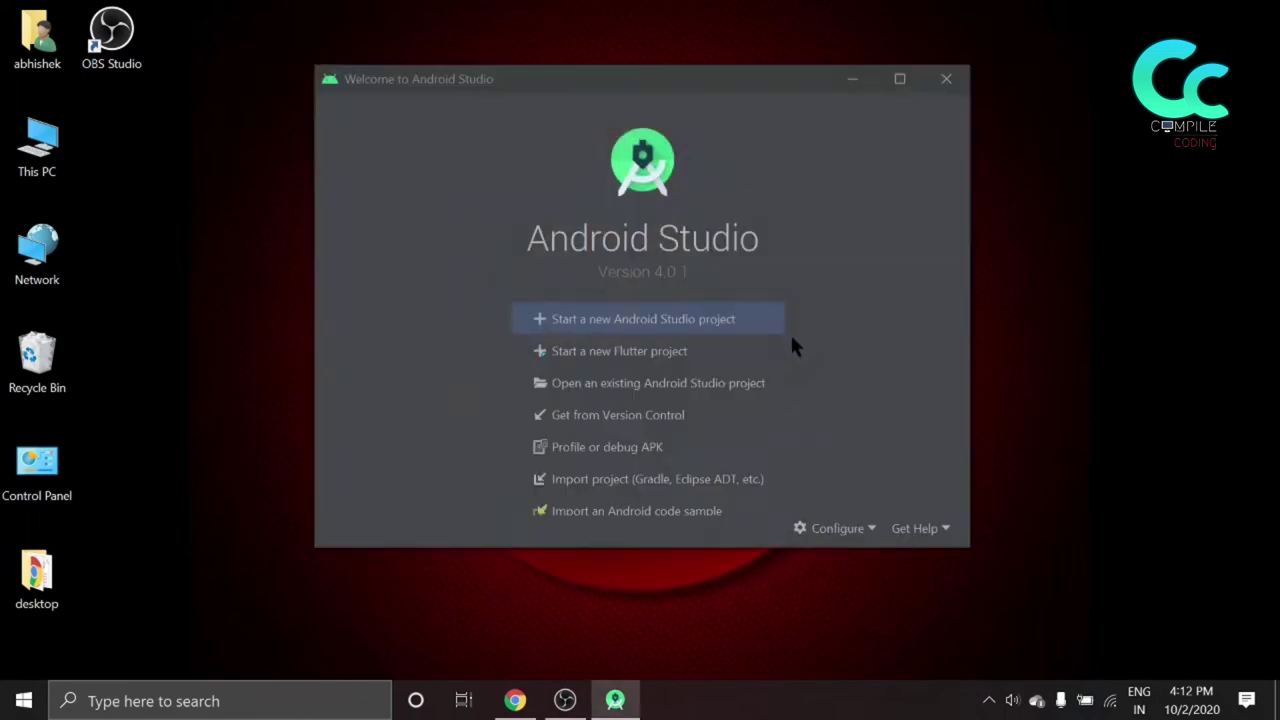
right_click(615, 700)
left_click(565, 660)
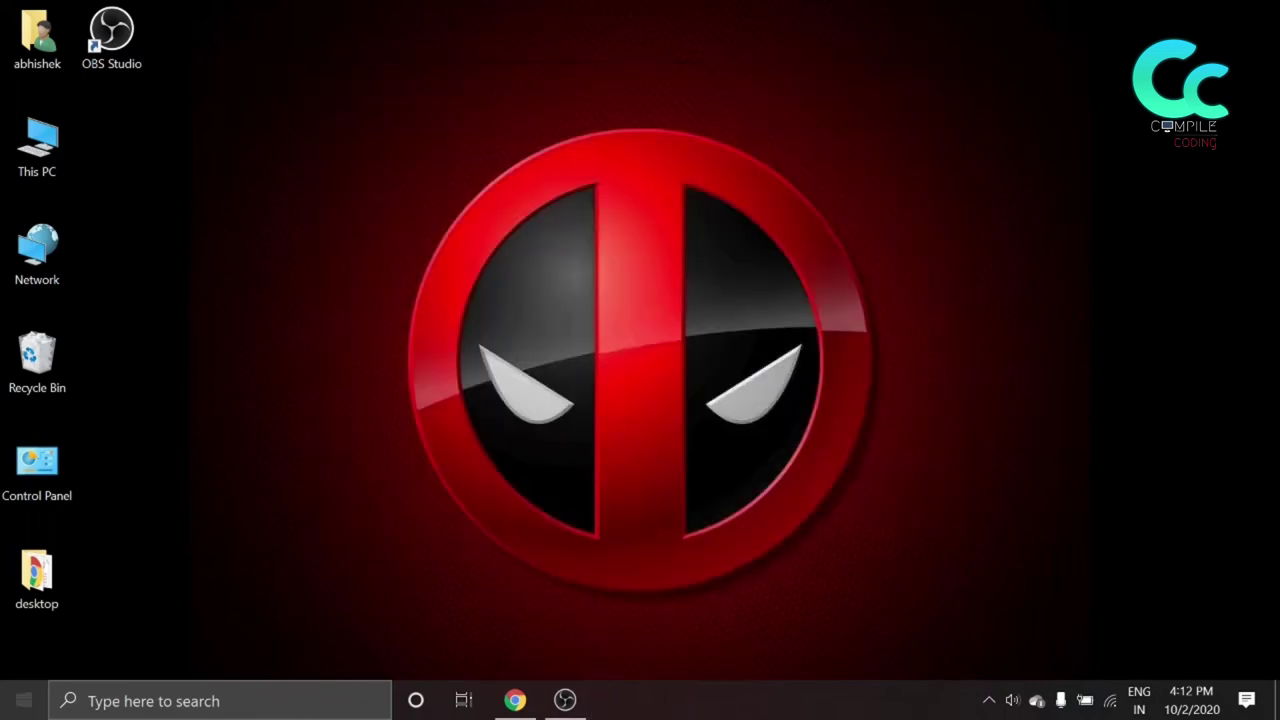
Step: Open Command Prompt from the Windows search with cmd, run flutter and look through its command list
left_click(24, 700)
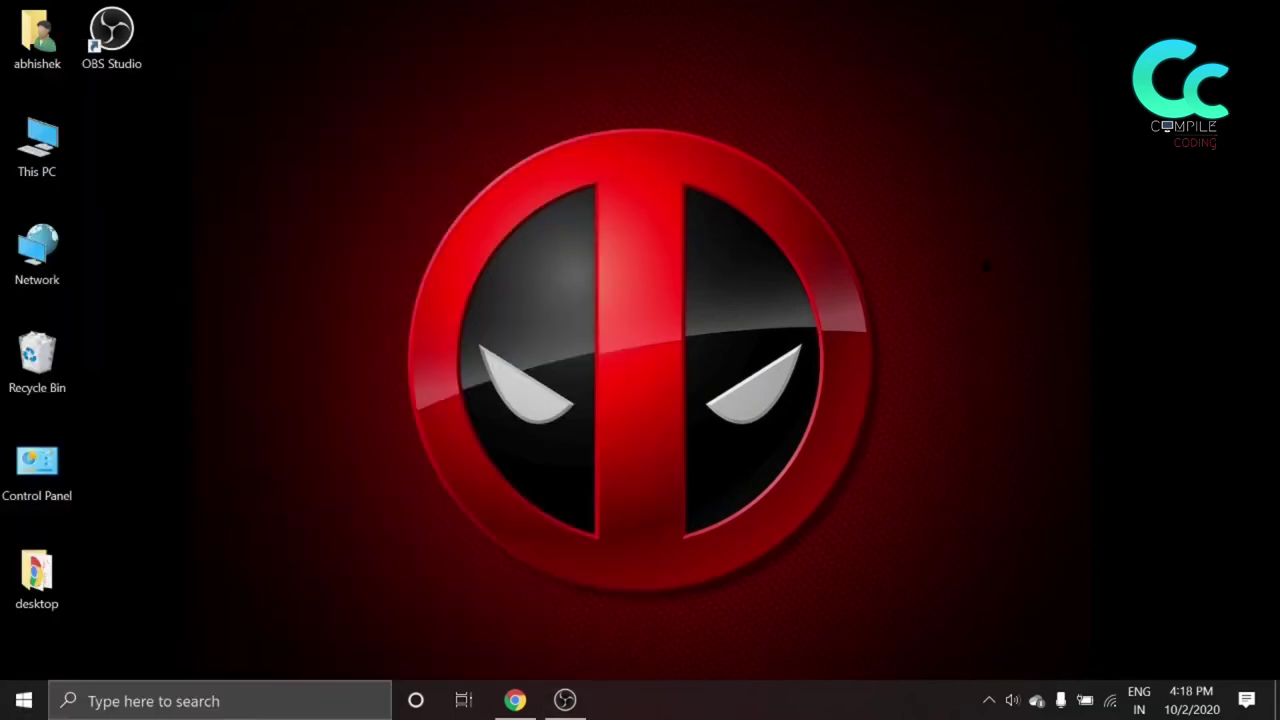
key("super")
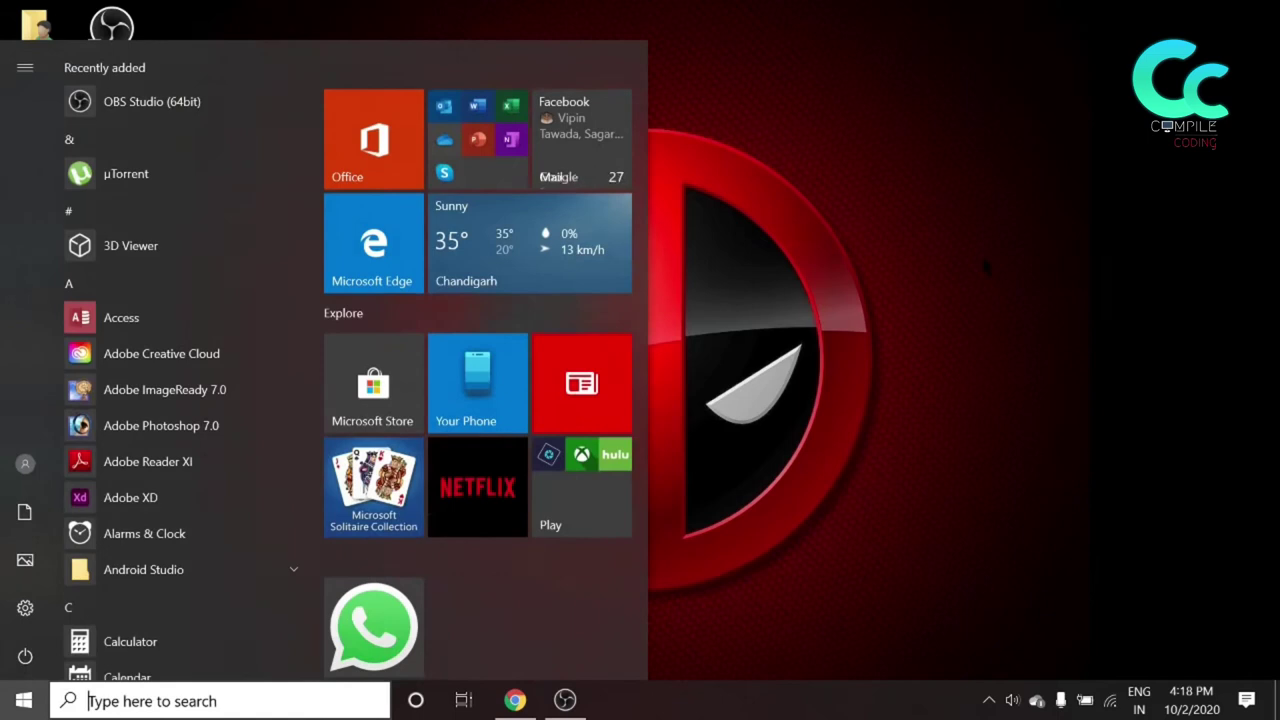
type("cmd")
key("Return")
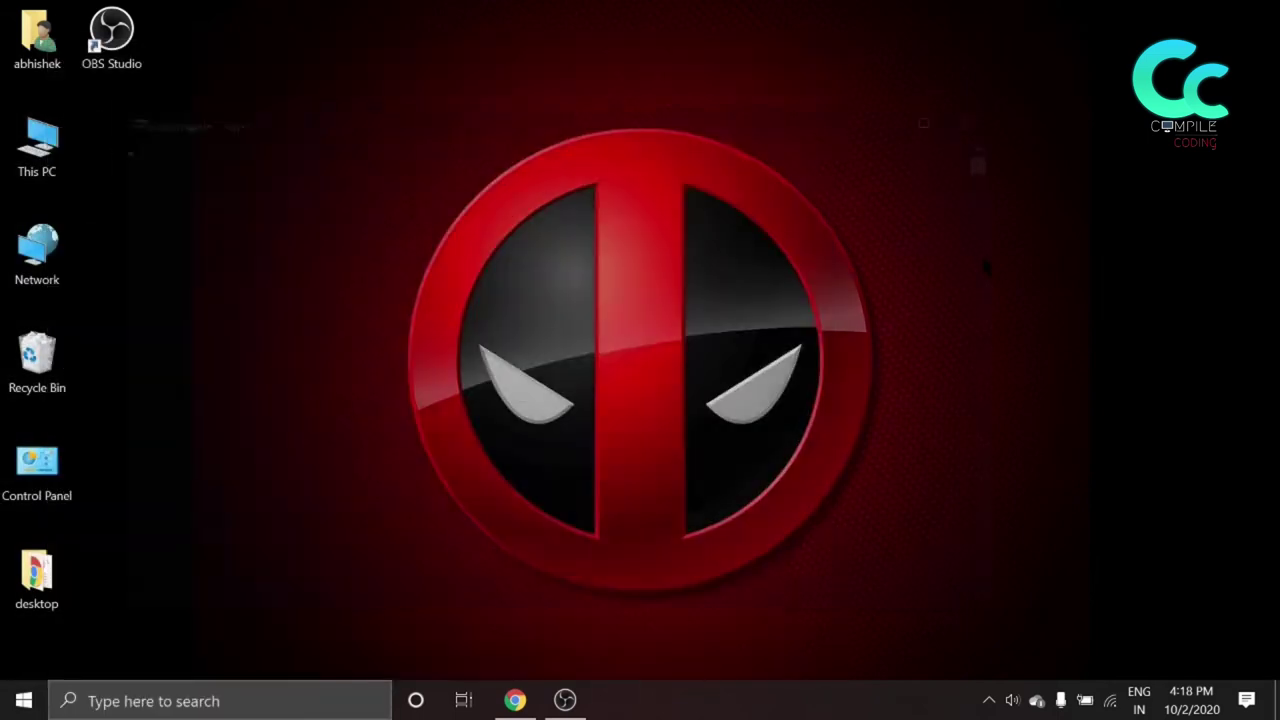
type("flutter")
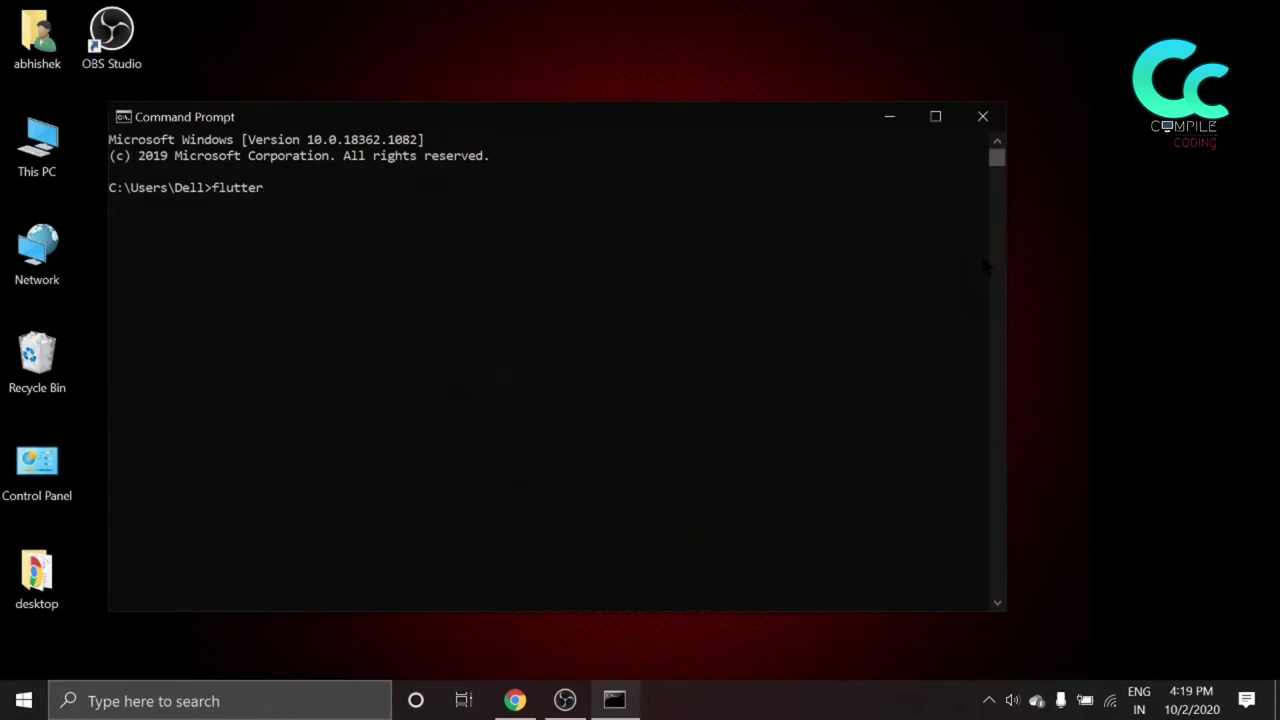
key("Return")
scroll(590, 299, "up", 6)
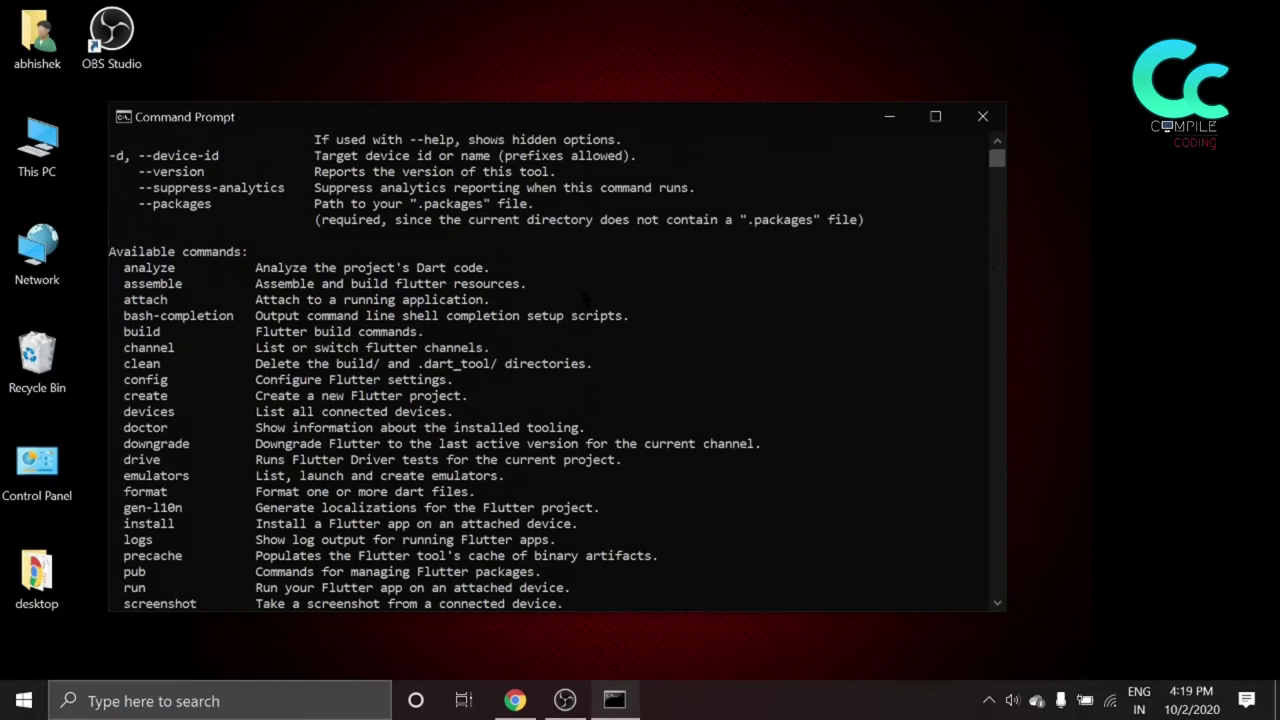
scroll(590, 299, "down", 7)
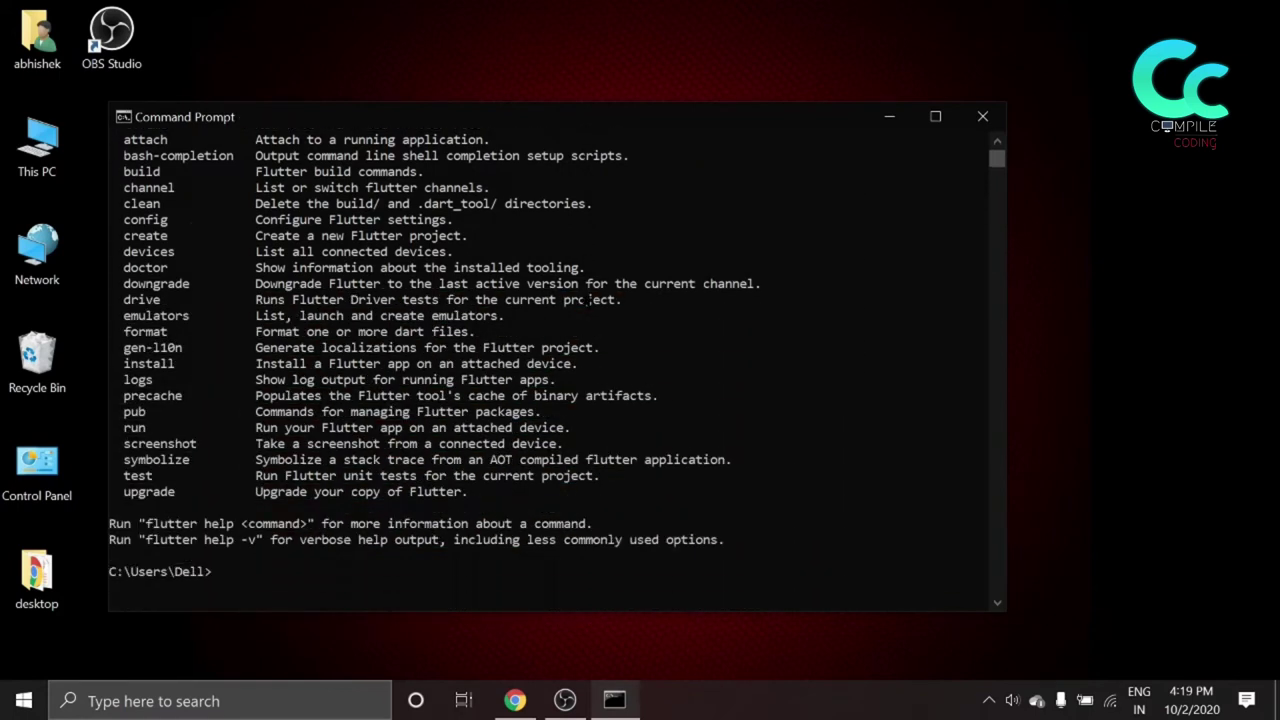
Step: Run flutter doctor to check the installed tooling, and minimize Command Prompt
type("flutter doctor")
key("Return")
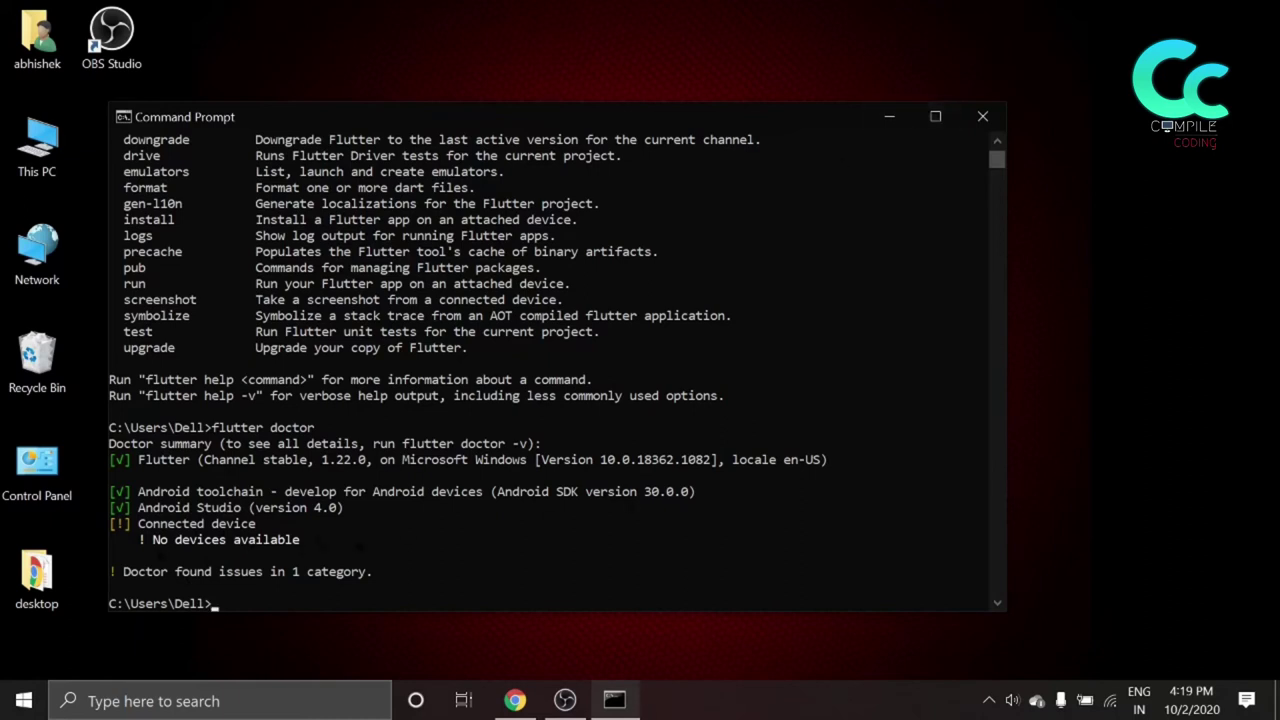
left_click(889, 116)
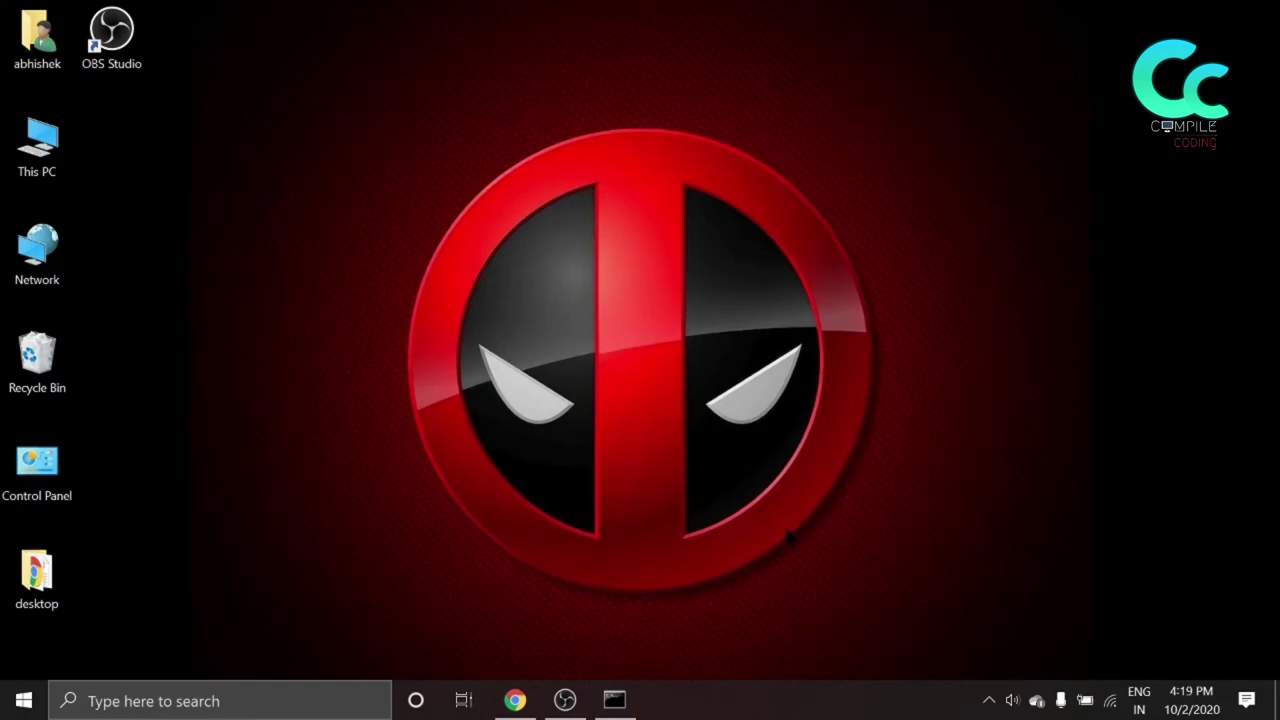
Step: Switch to Chrome, search for vs code download and open the Download Visual Studio Code page
left_click(515, 701)
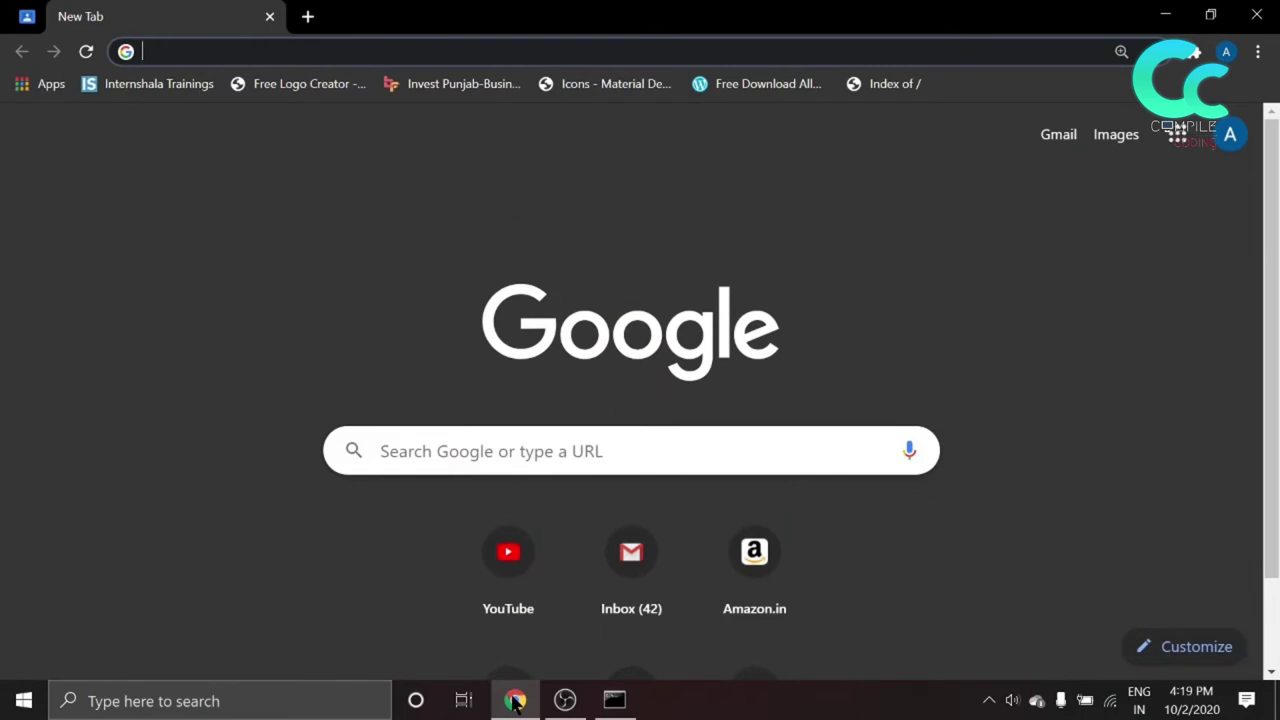
mouse_move(806, 527)
type("vs")
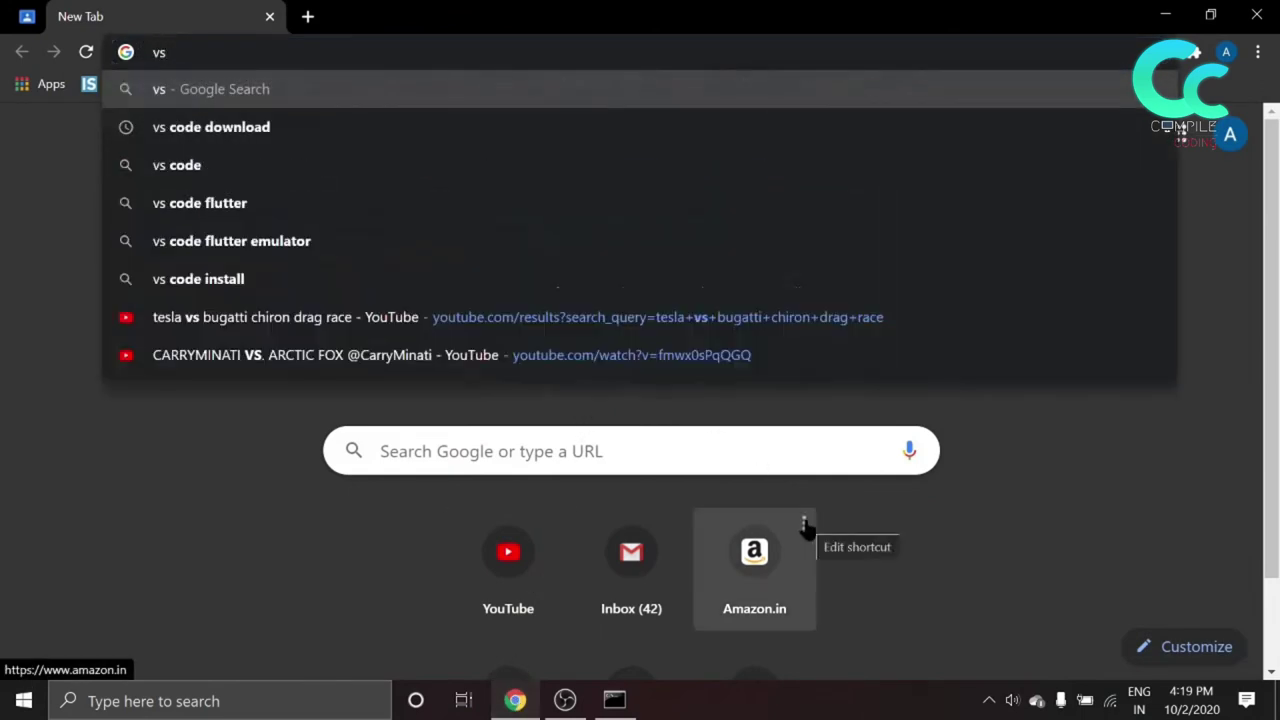
key("Down")
key("Return")
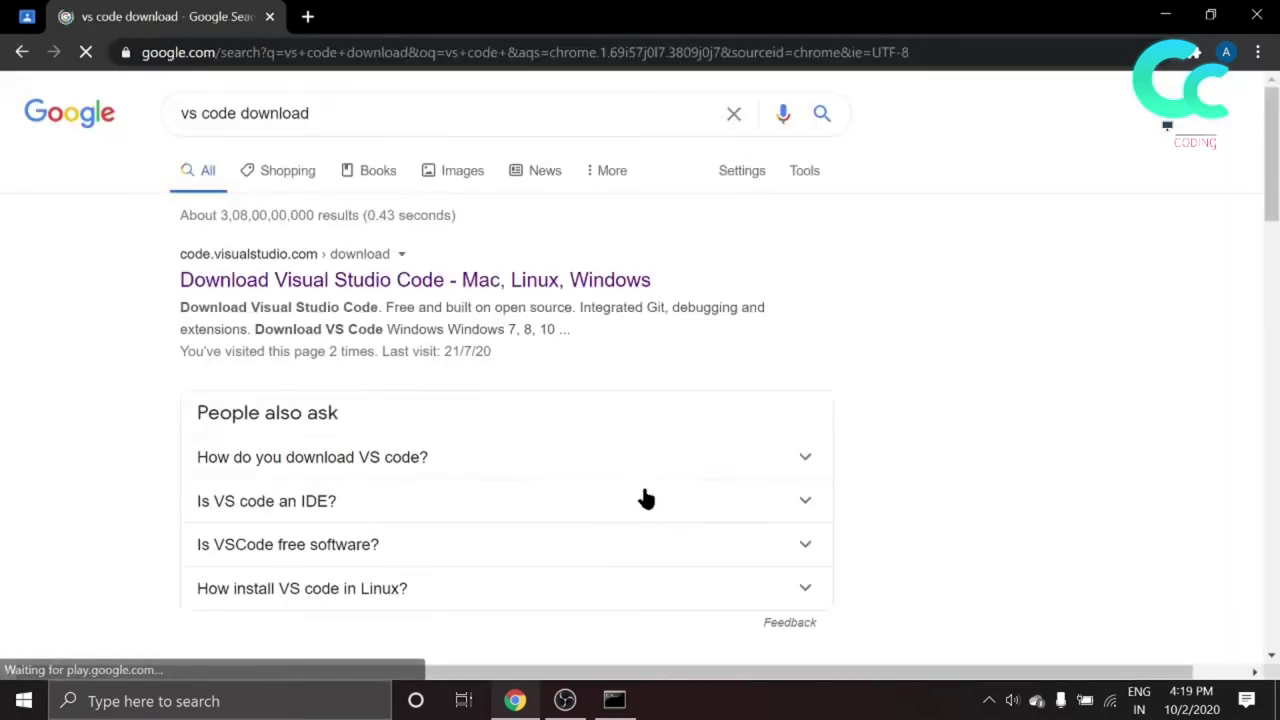
left_click(575, 278)
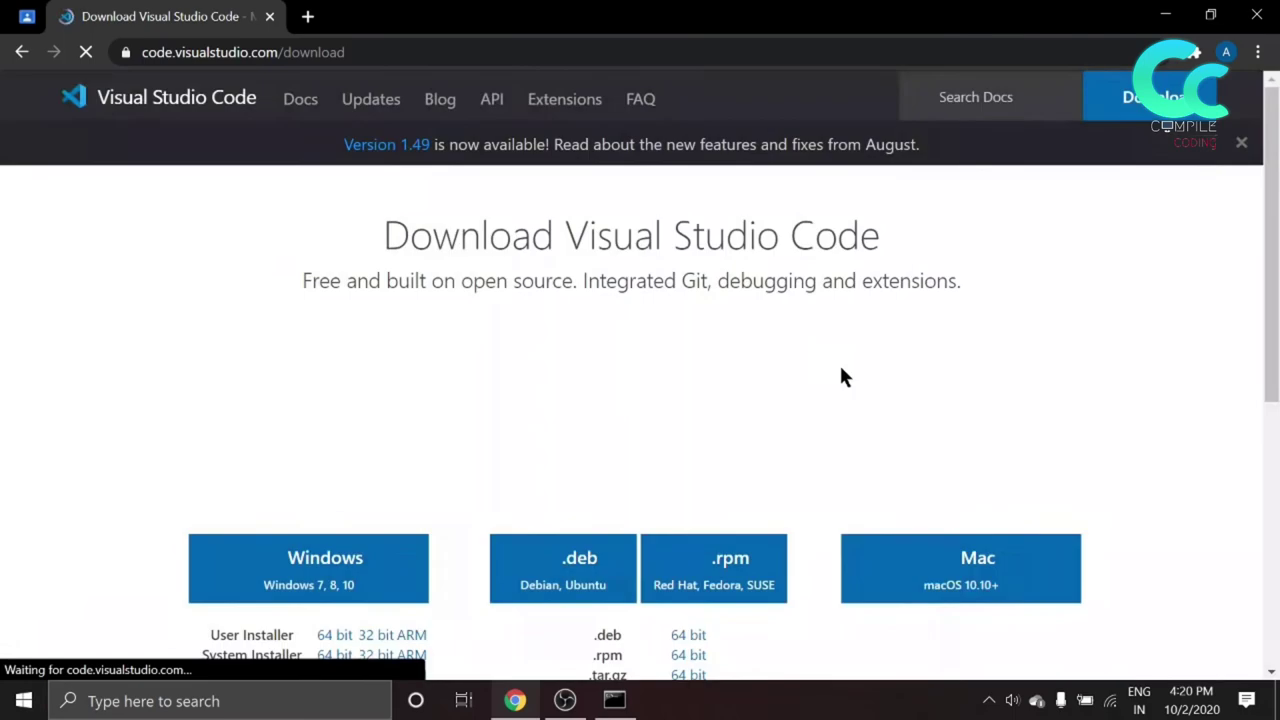
Step: Download the Windows version of Visual Studio Code as VSCodeUserSetup-x64-1.49.2.exe and show the desktop while it downloads
scroll(840, 368, "down", 1)
scroll(841, 376, "down", 1)
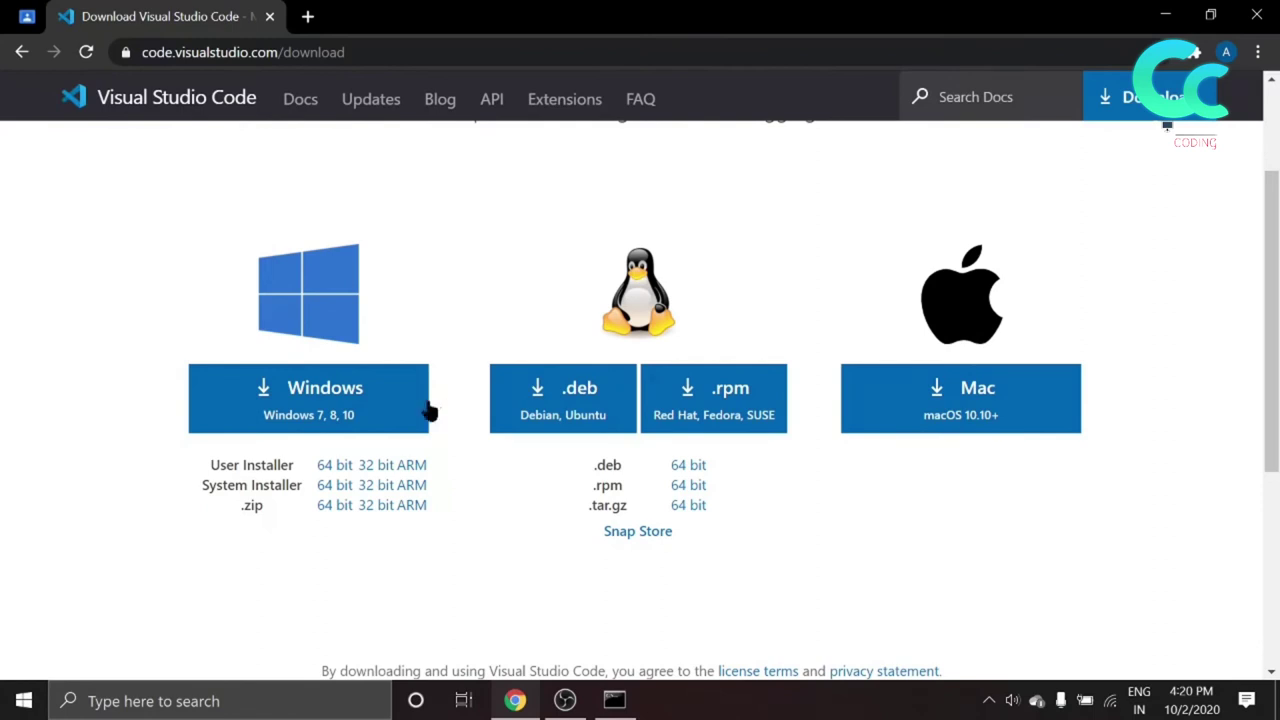
left_click(292, 416)
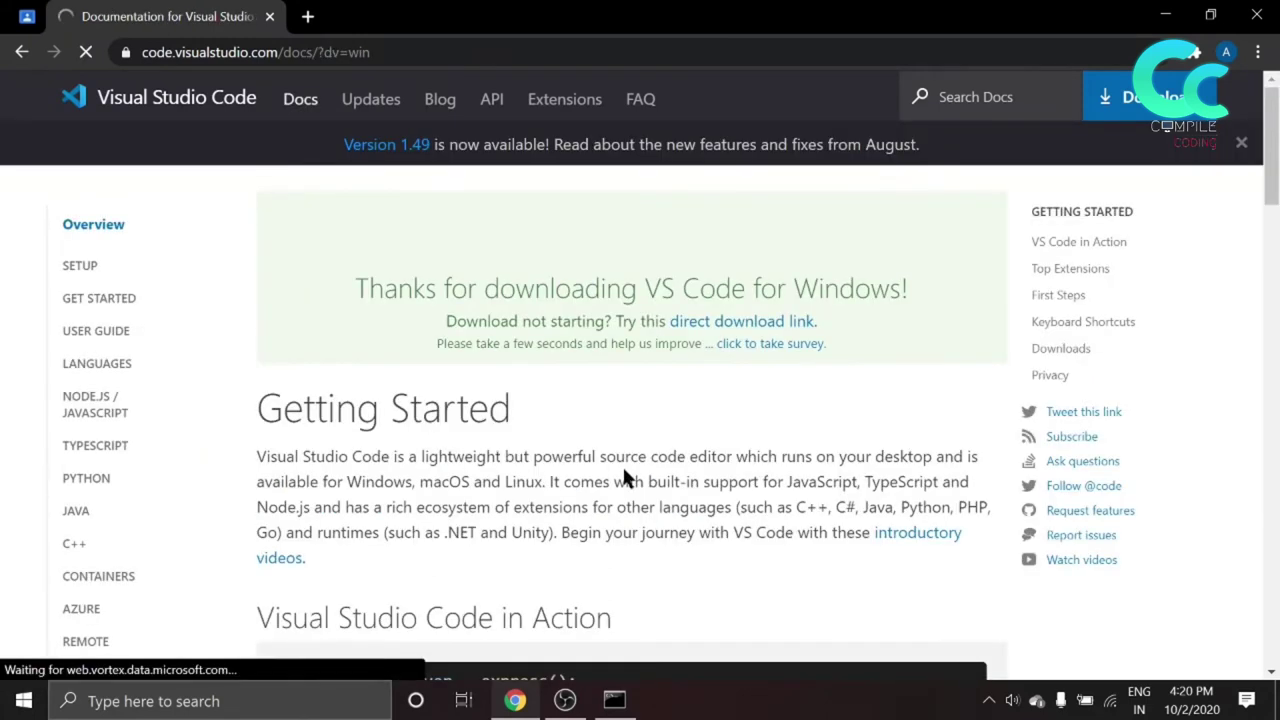
scroll(624, 480, "down", 12)
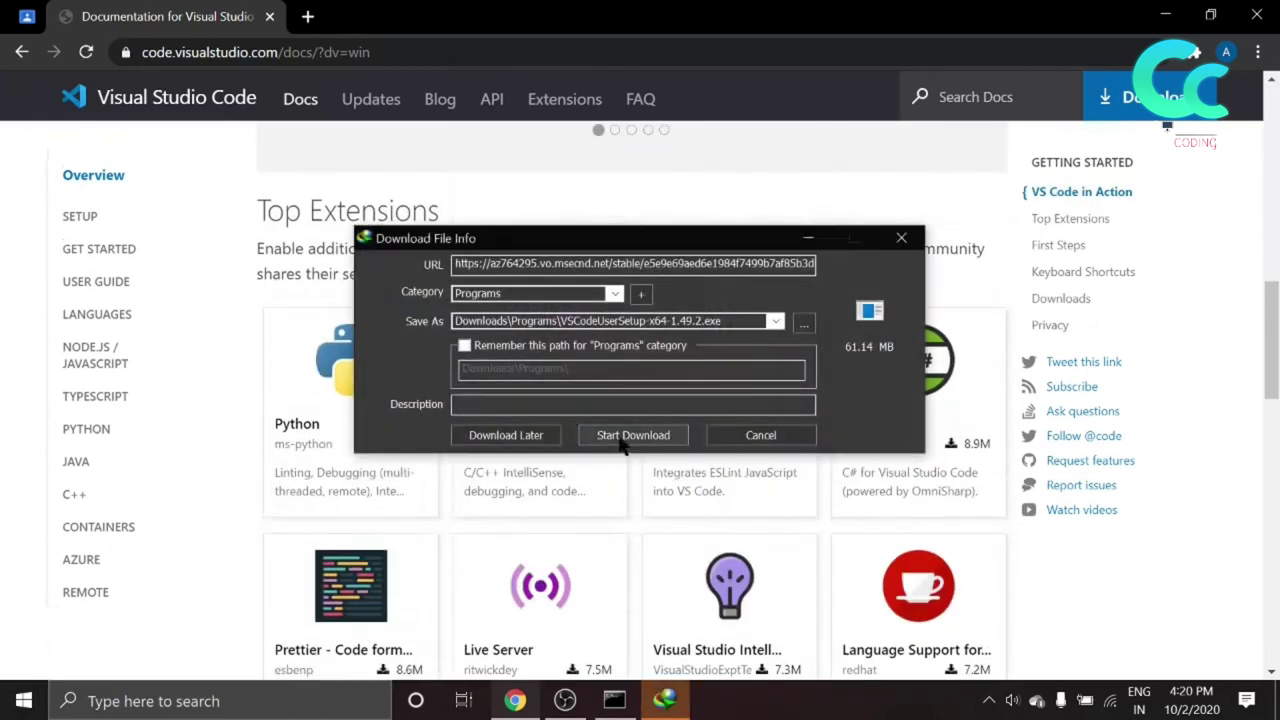
left_click(632, 435)
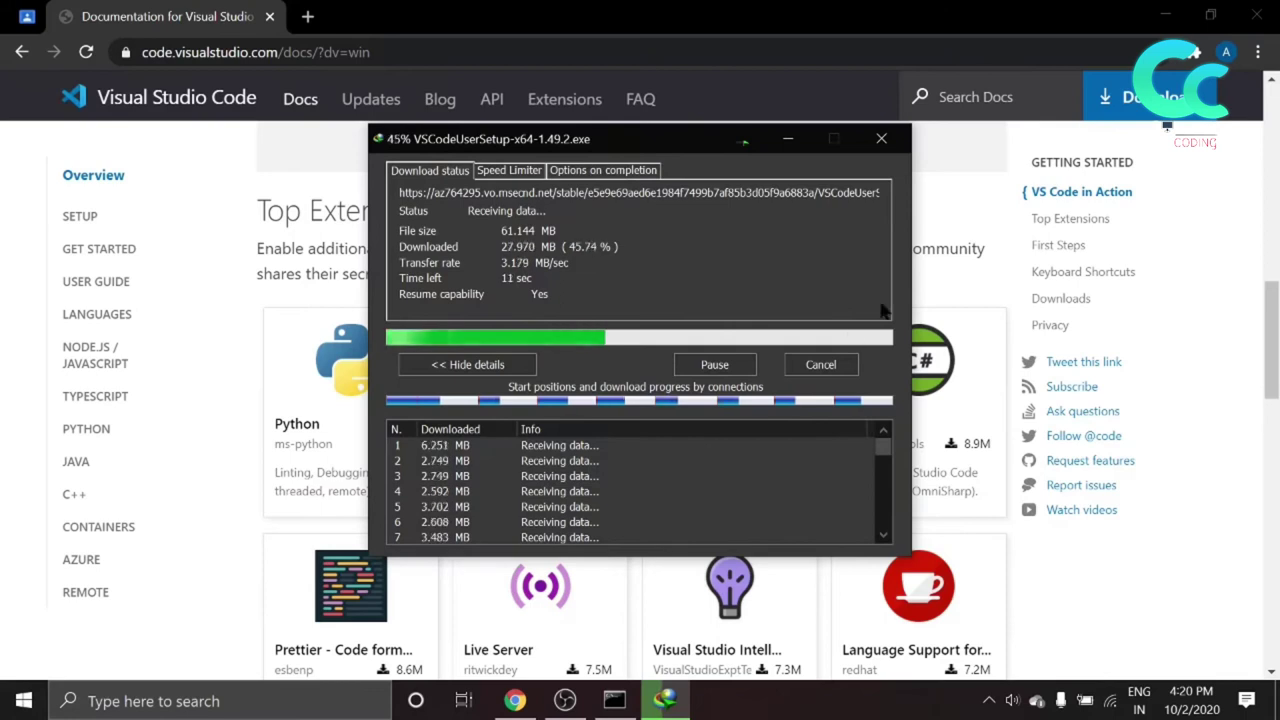
key("super+d")
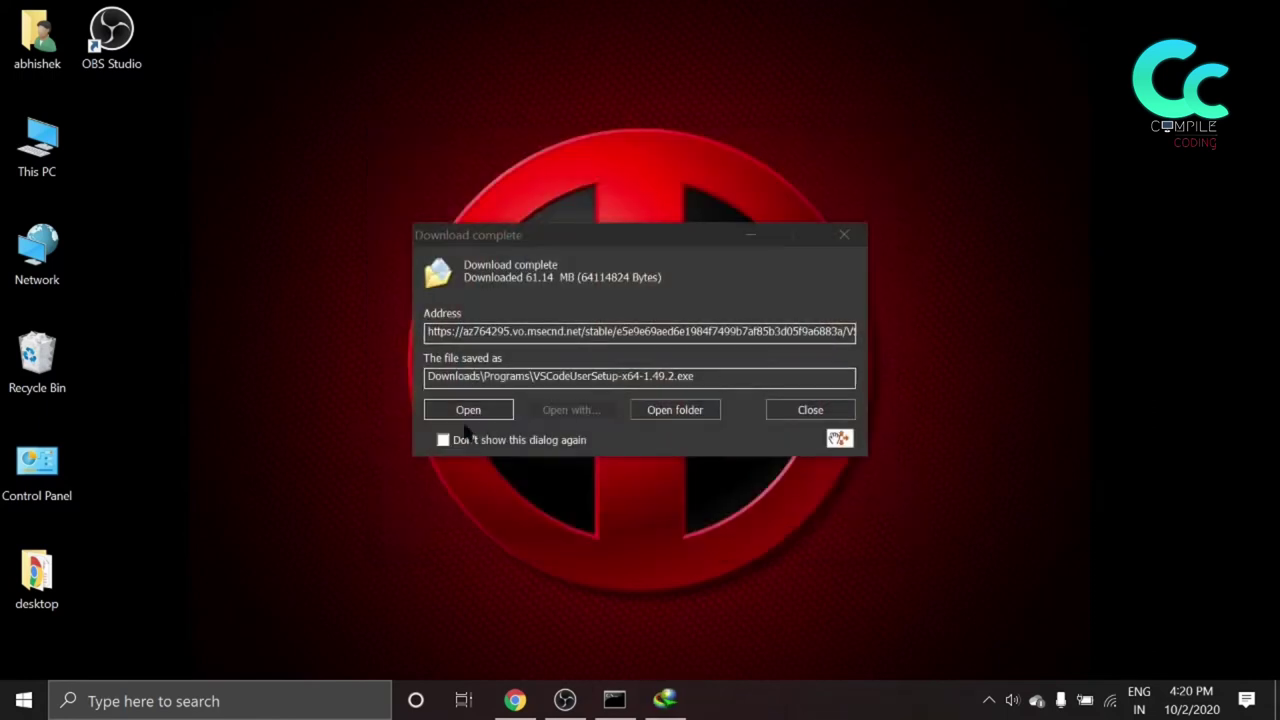
Step: Run the downloaded Visual Studio Code installer, accept the agreement, install with the default options and launch the editor
left_click(460, 409)
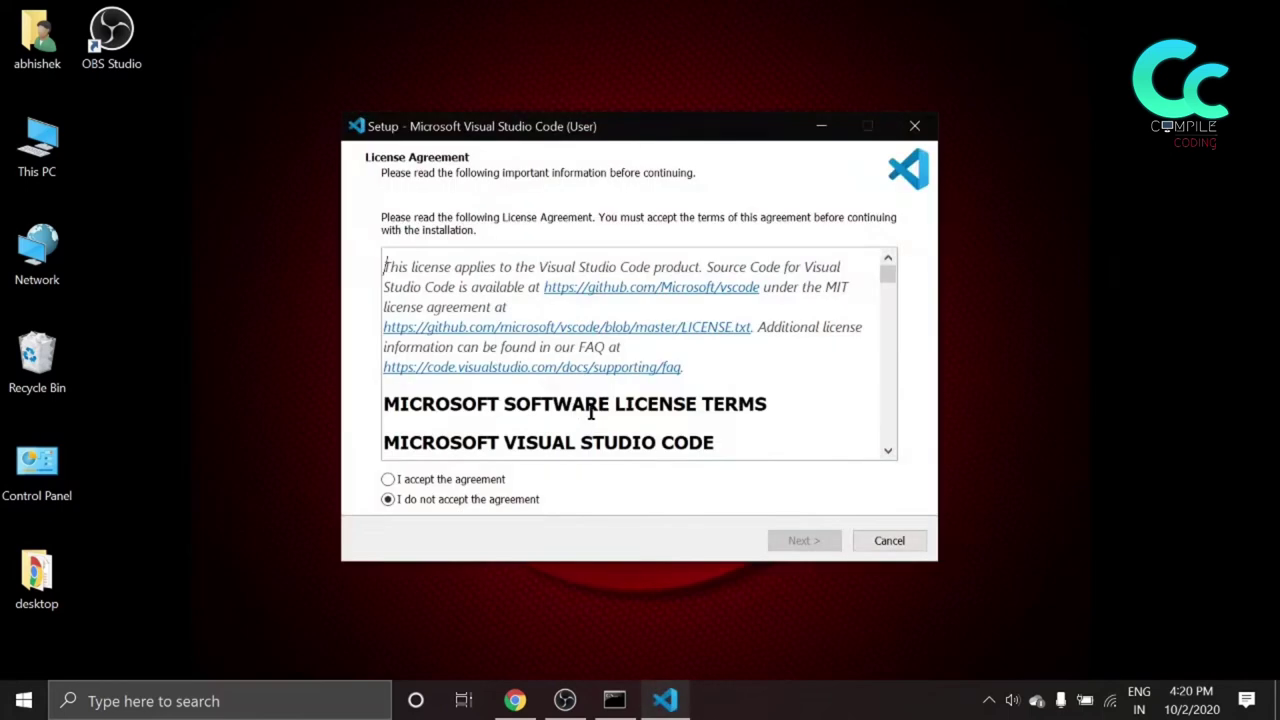
left_click(465, 485)
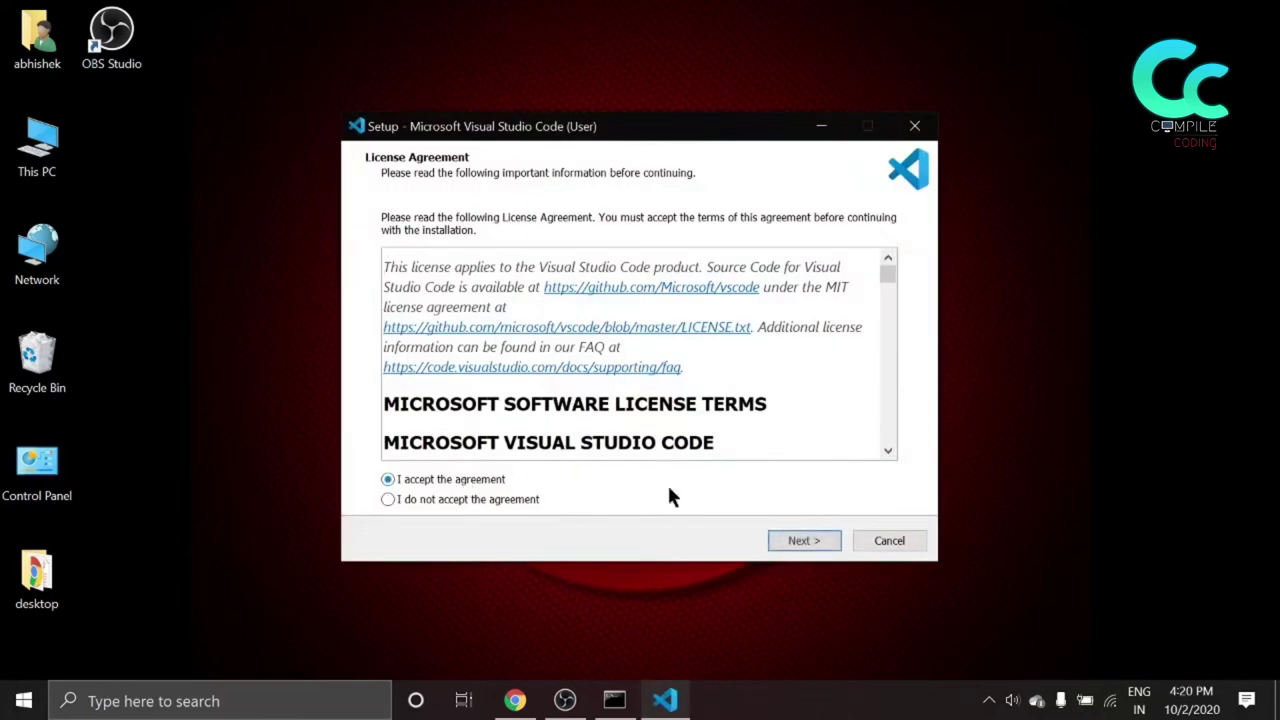
left_click(805, 543)
left_click(806, 543)
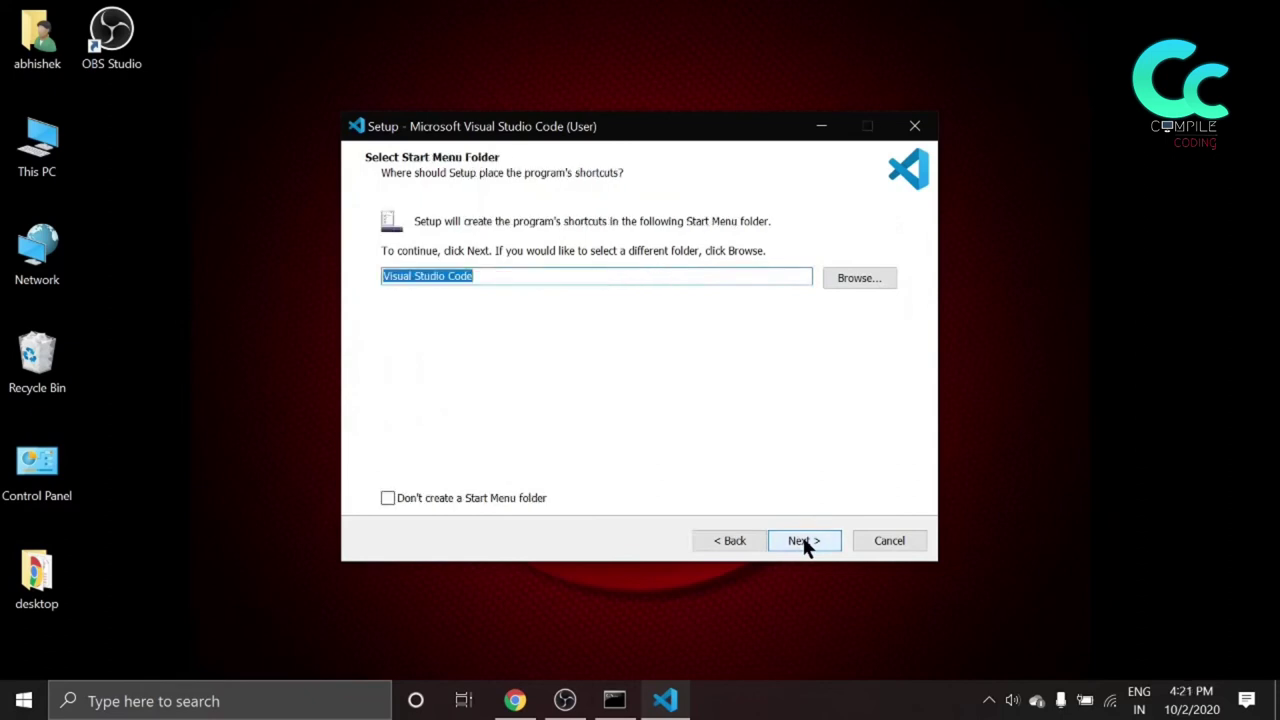
left_click(804, 541)
left_click(805, 542)
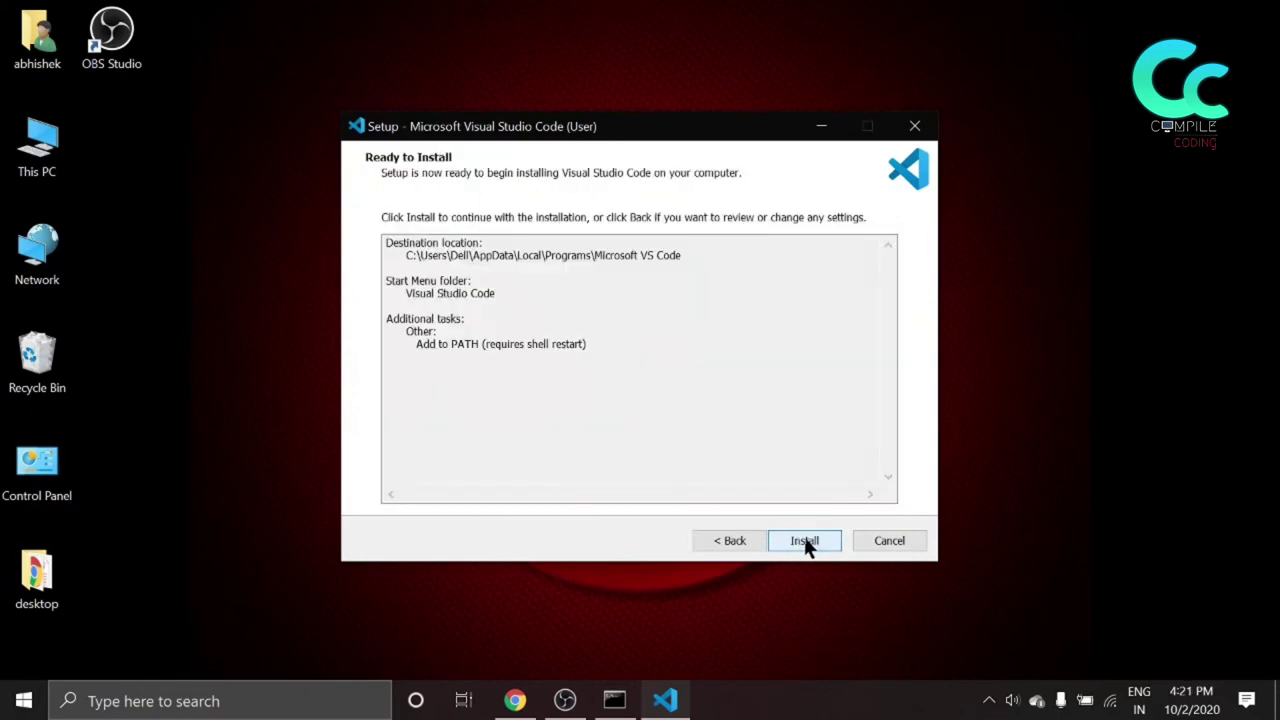
left_click(806, 543)
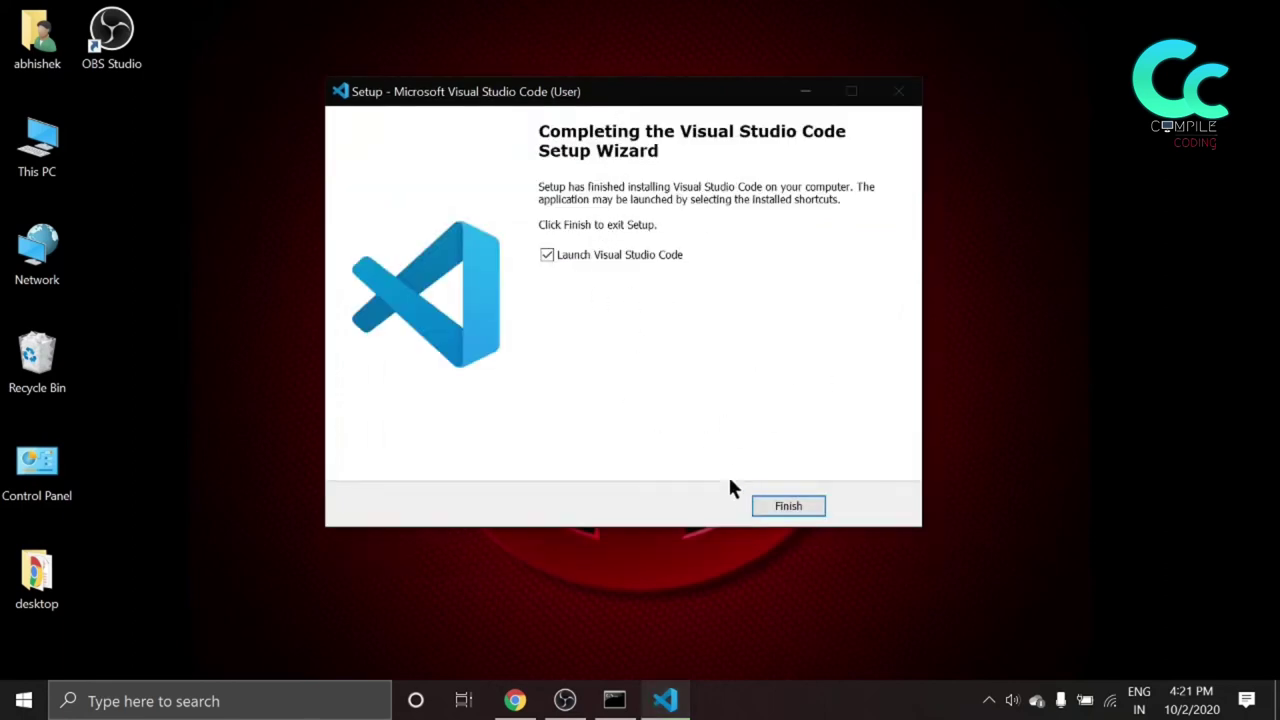
left_click(781, 508)
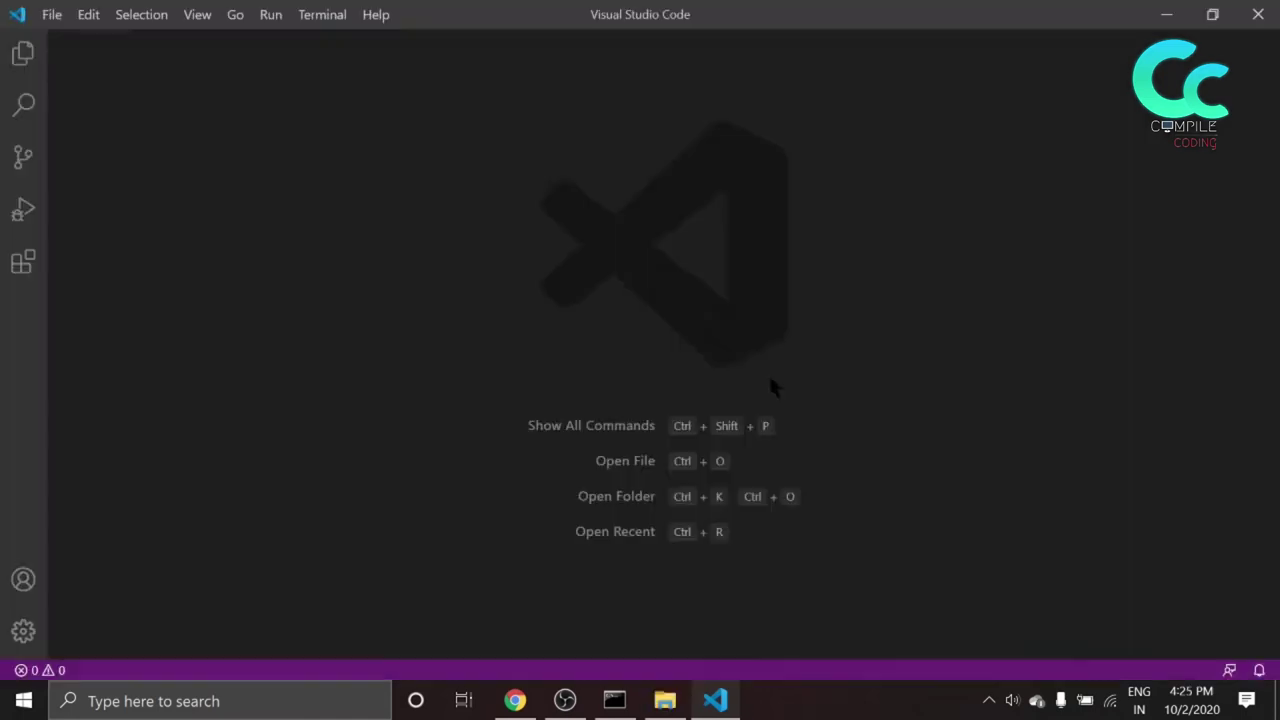
Step: Search the Visual Studio Code extensions for flutter and install the Flutter extension by Dart Code
left_click(24, 264)
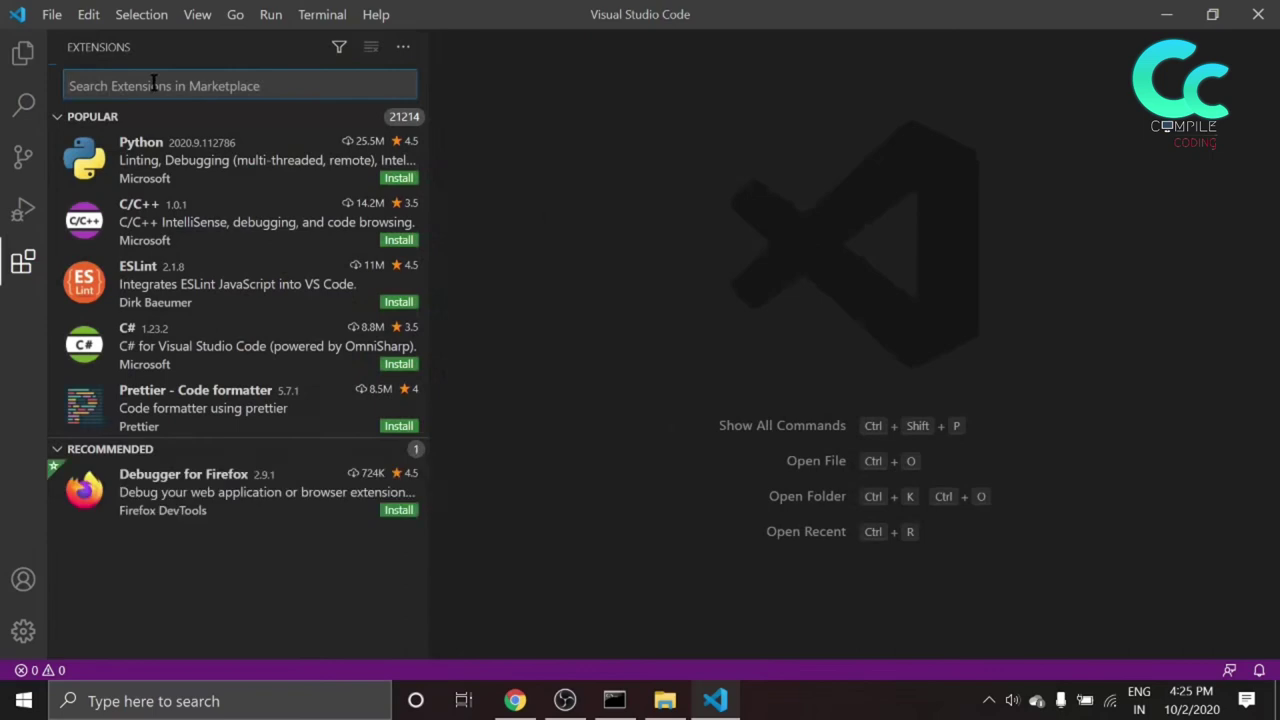
type("flutter")
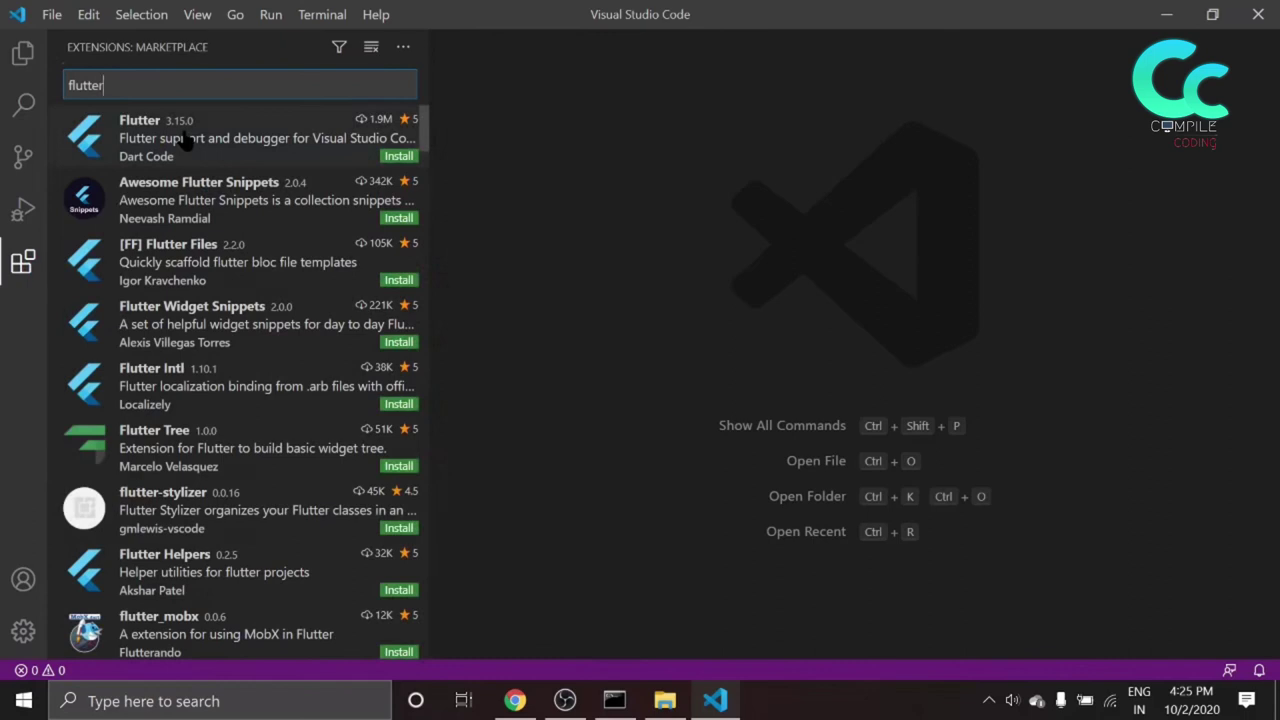
left_click(180, 137)
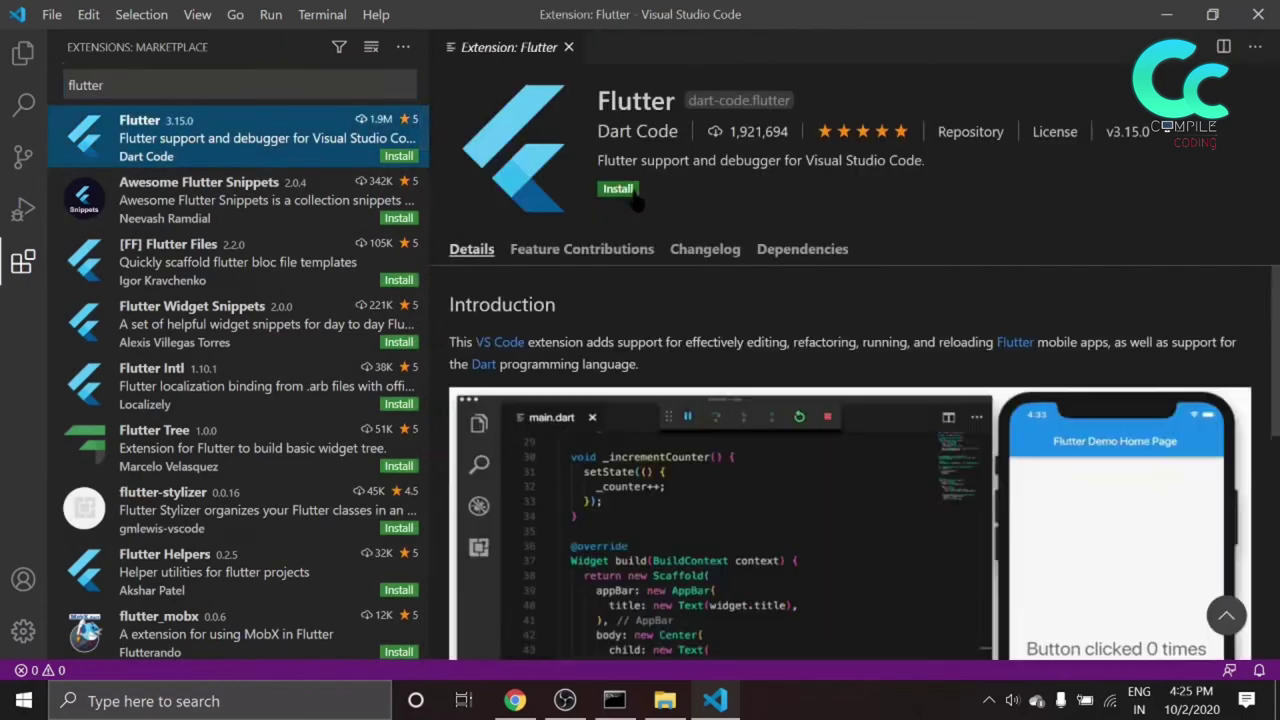
left_click(628, 190)
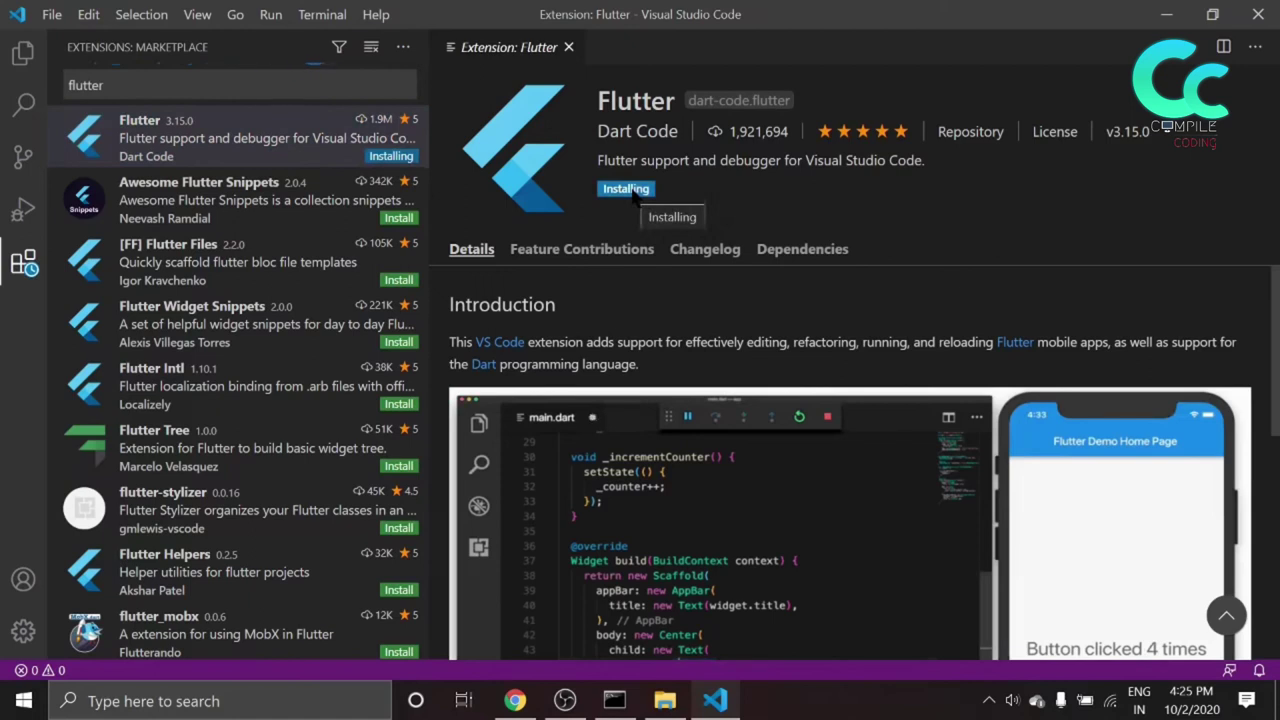
double_click(204, 89)
type("dart")
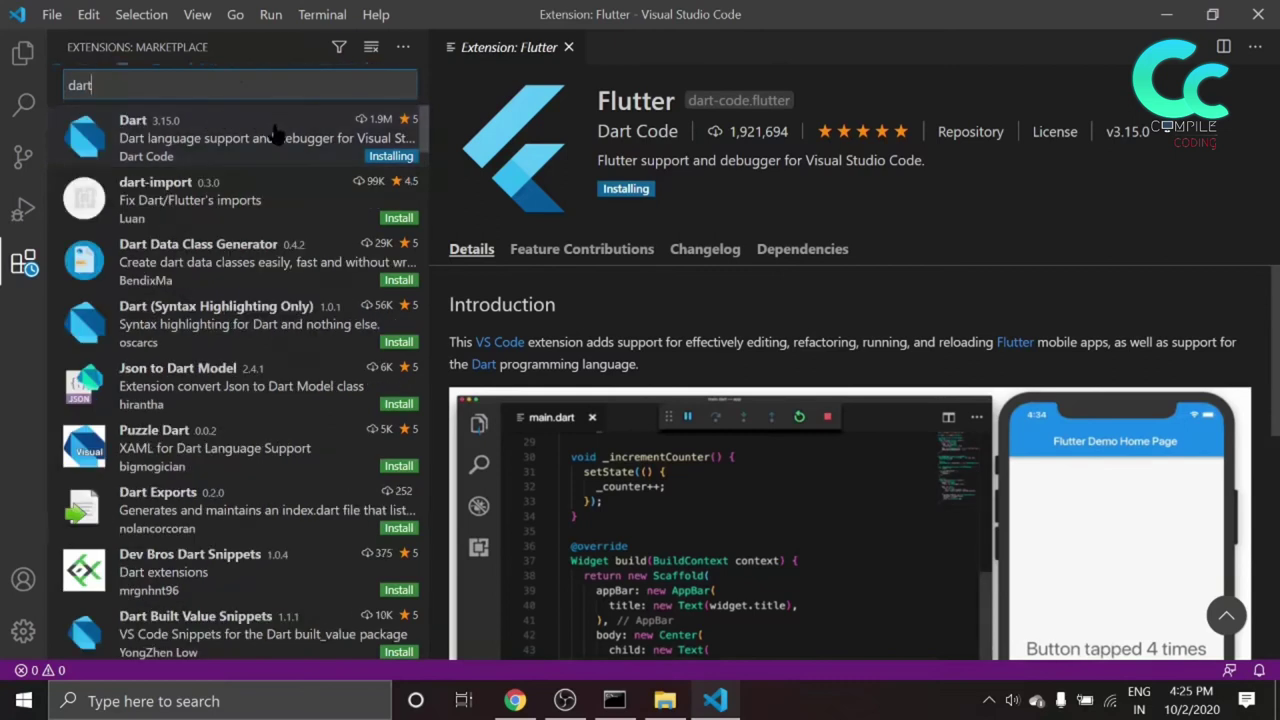
key("ctrl+z")
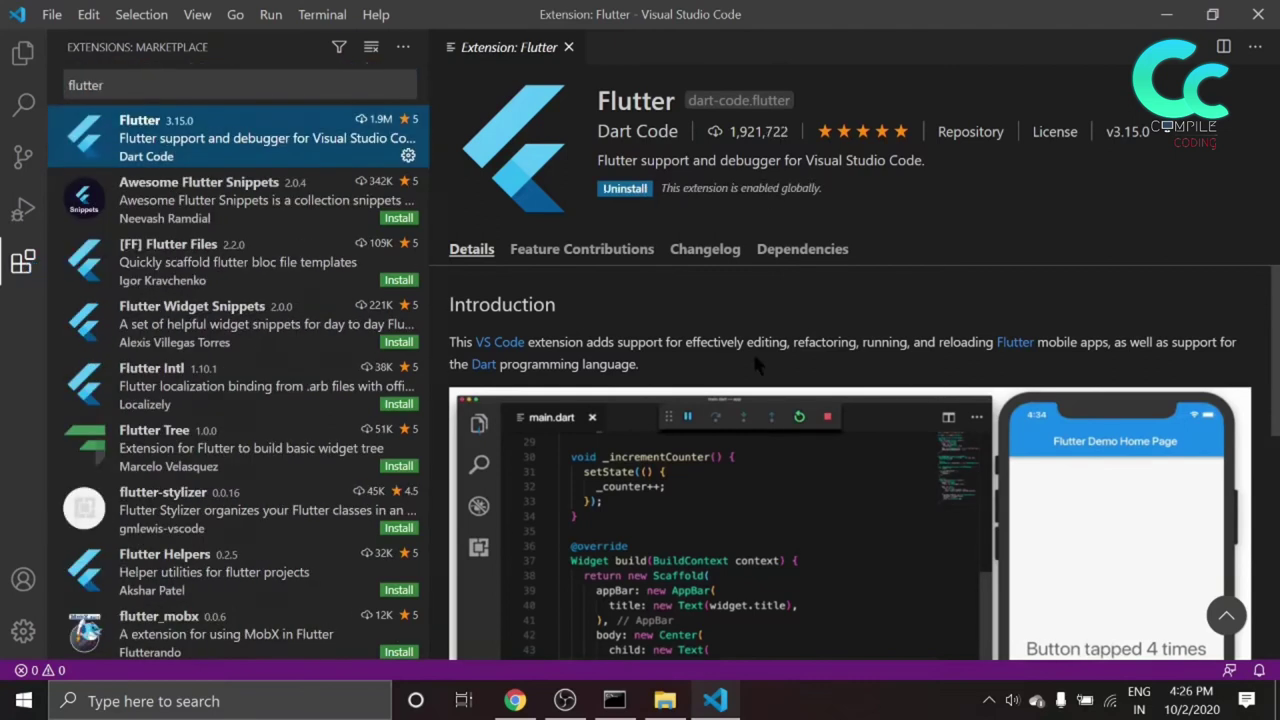
Step: Search the extensions for dart and open the Dart extension's details to check its installation
double_click(183, 88)
type("dart")
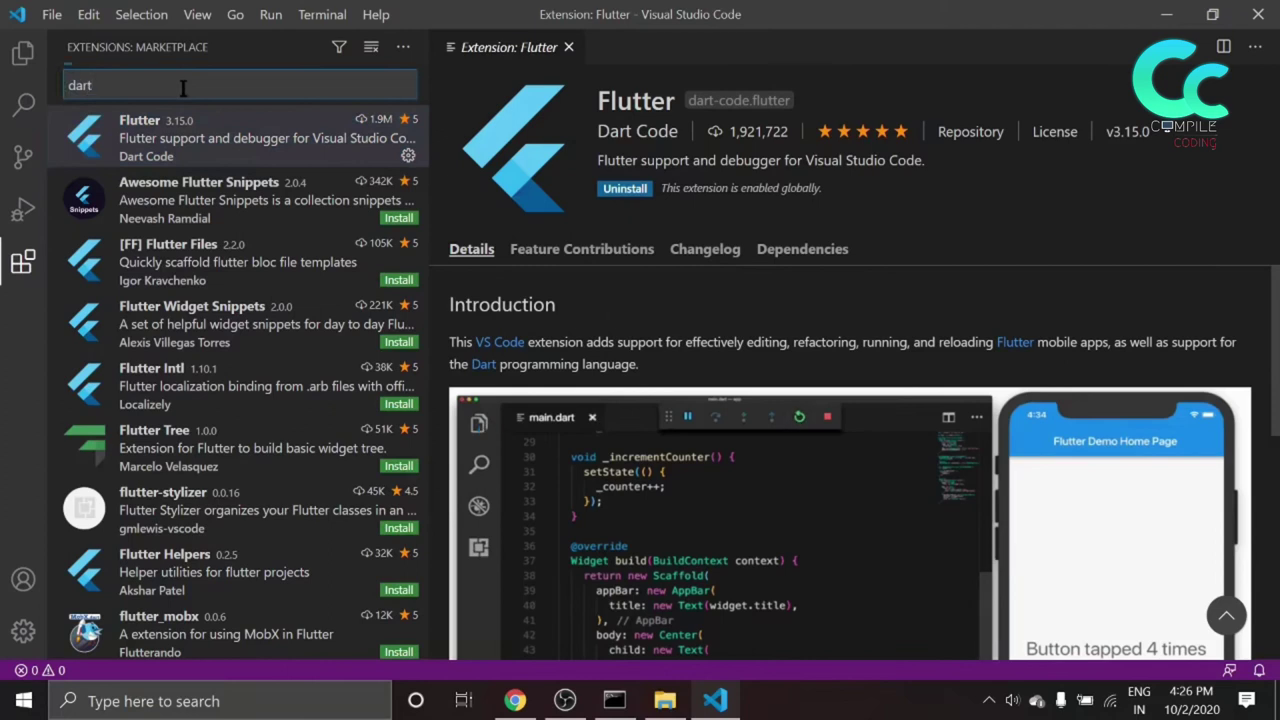
left_click(171, 140)
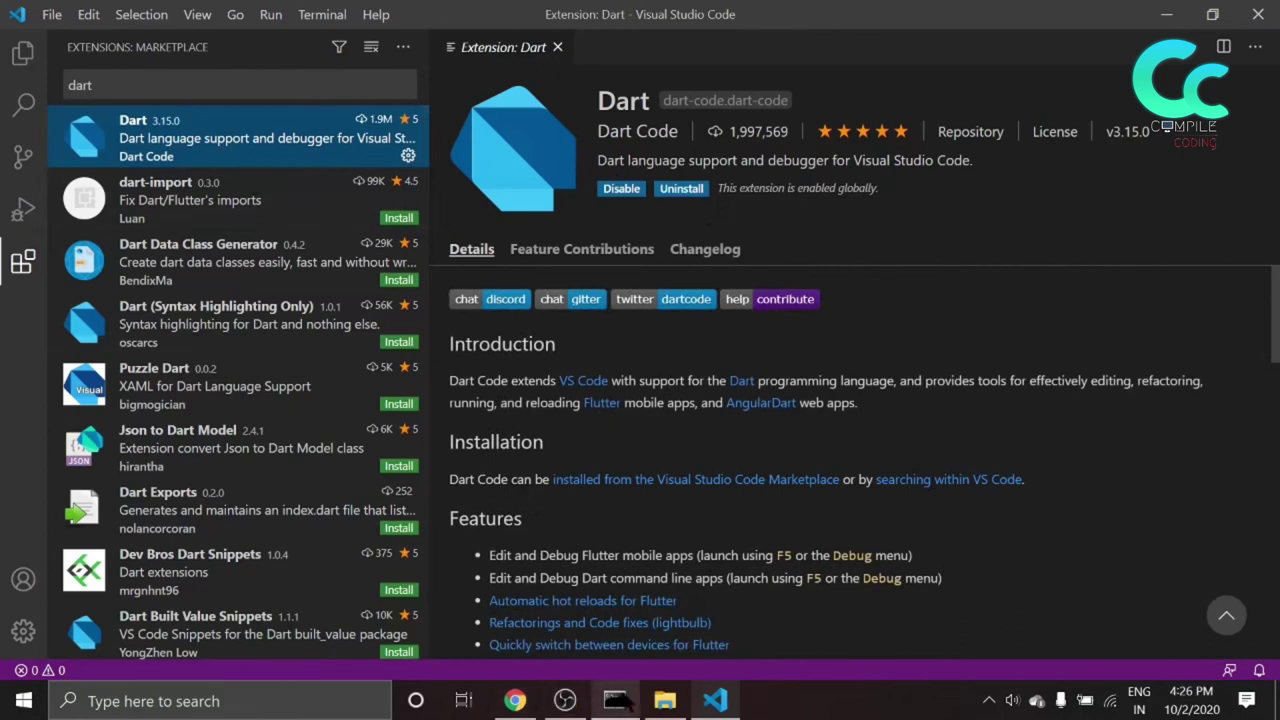
Step: Switch to Command Prompt, run flutter doctor again, review its VS Code, device and Android toolchain lines, and minimize the window
left_click(617, 700)
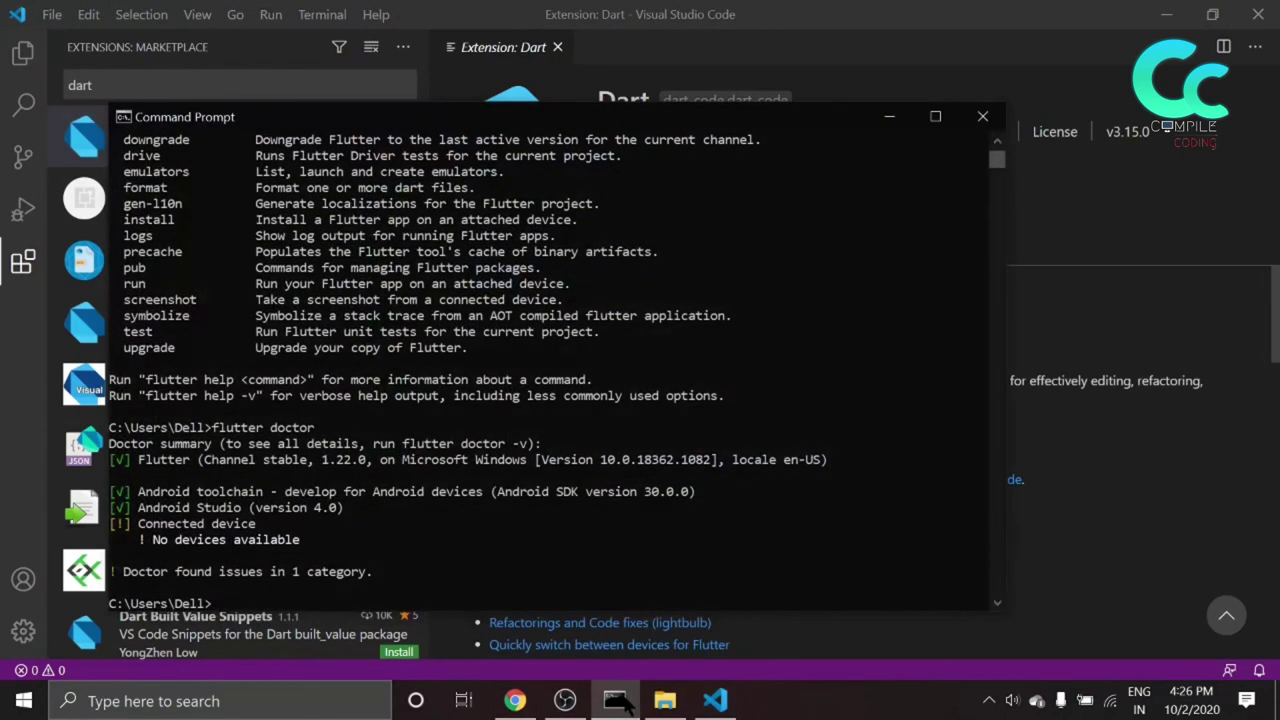
type("flutter doctor")
key("Return")
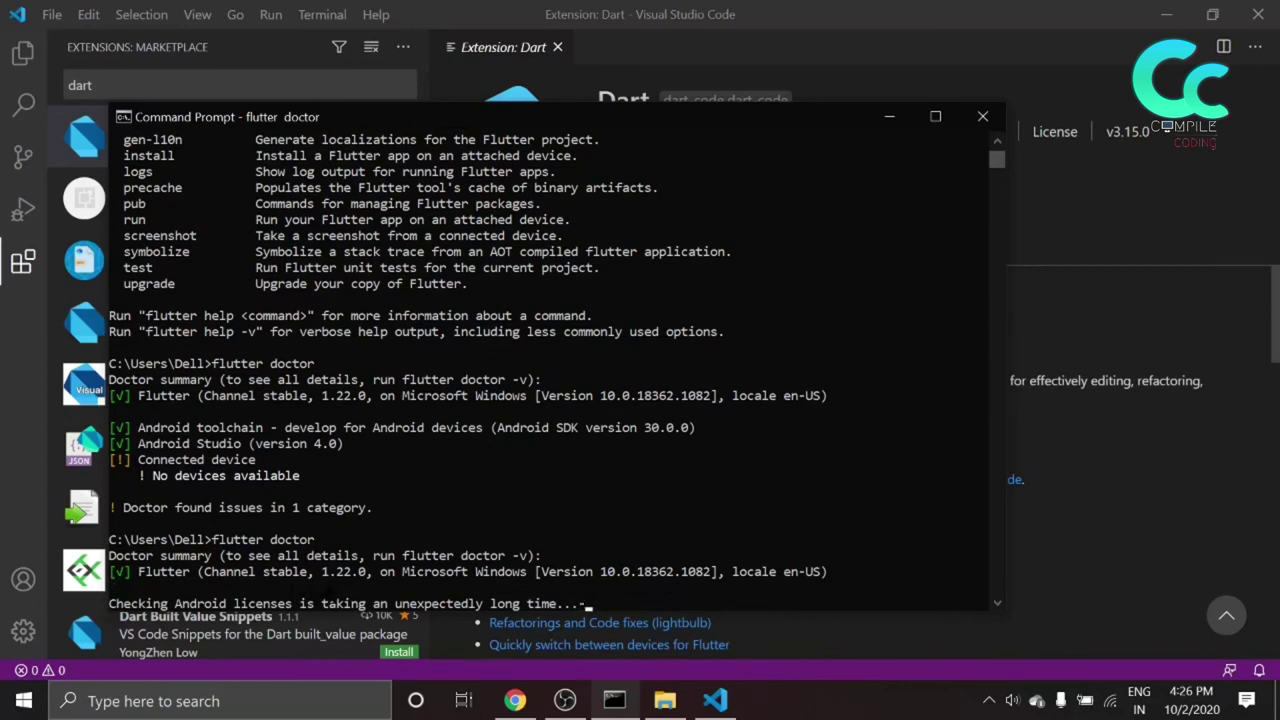
left_click_drag(126, 508, 260, 508)
left_click_drag(181, 523, 246, 523)
left_click_drag(182, 476, 270, 476)
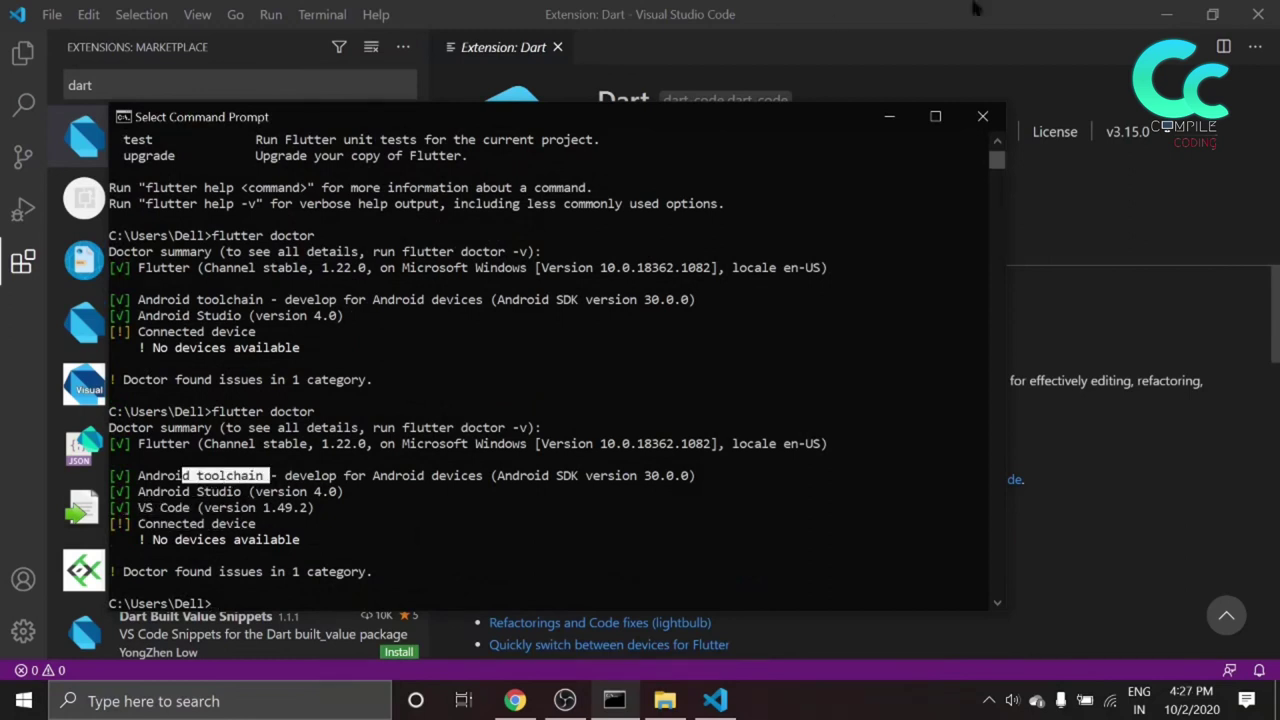
left_click(889, 116)
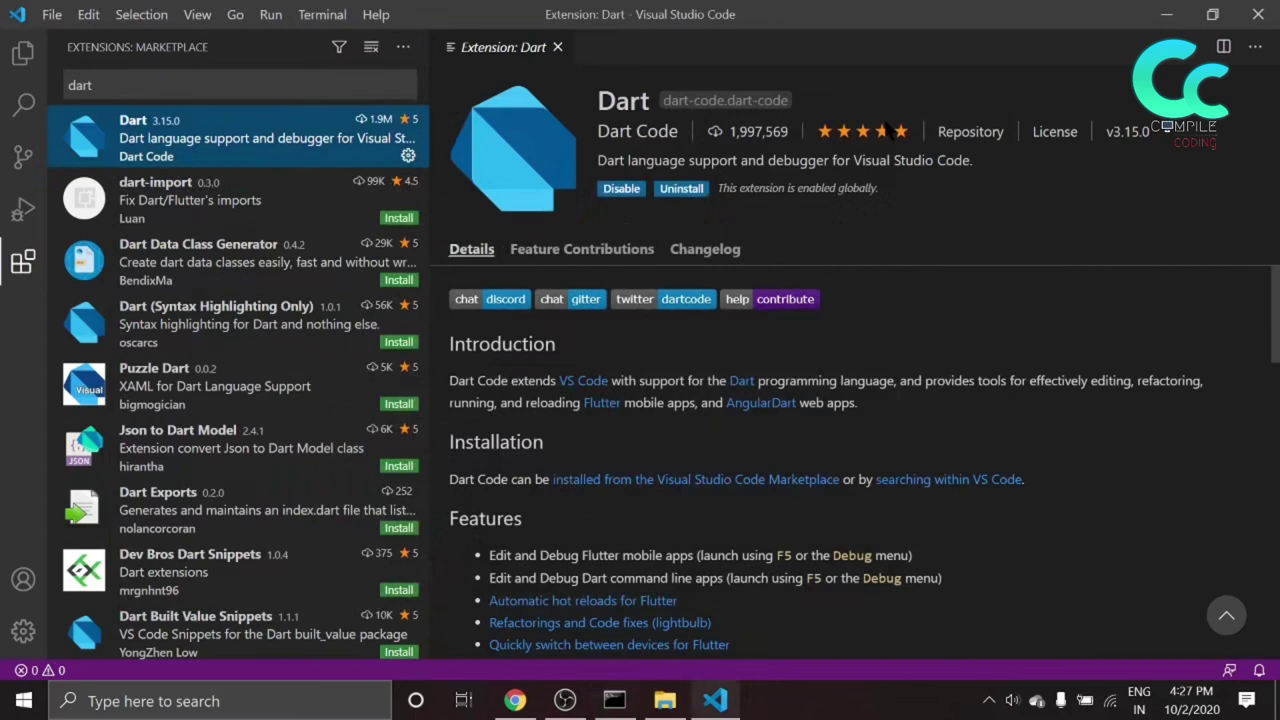